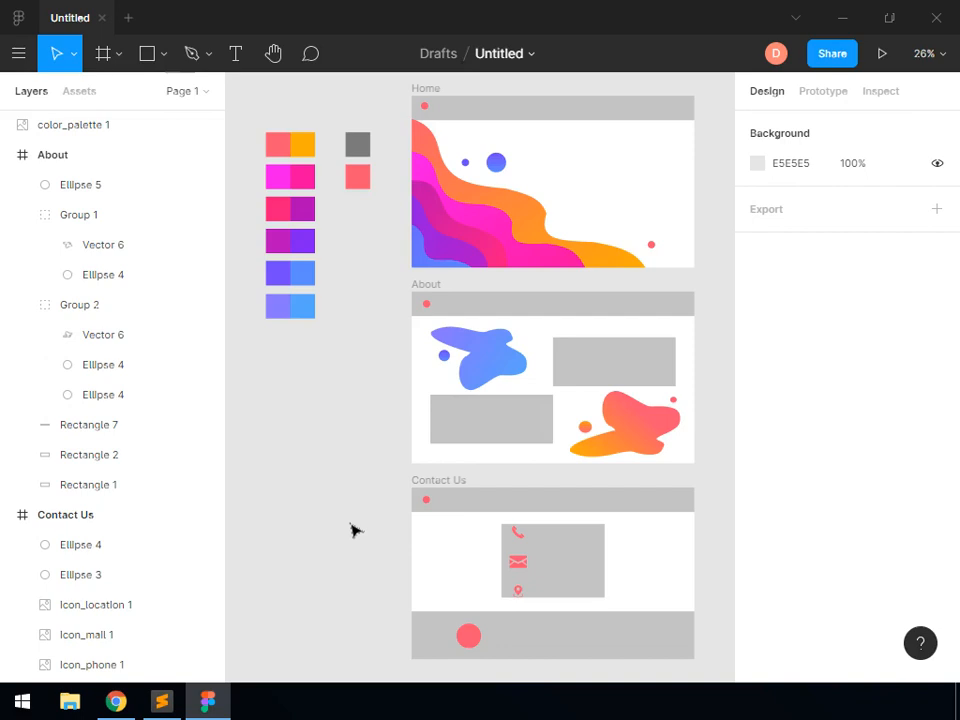
Switch to Chrome to review the final design reference image task_1_final_design.png, and return to the Figma file
{"action": "left_click", "coordinate": [116, 702]}
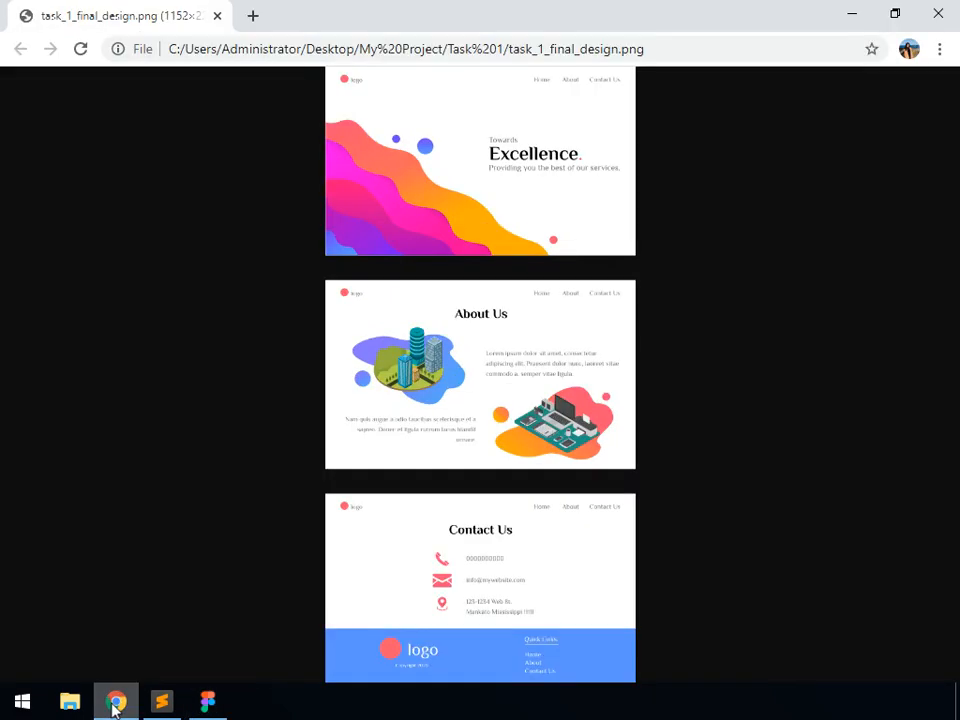
{"action": "left_click", "coordinate": [116, 702]}
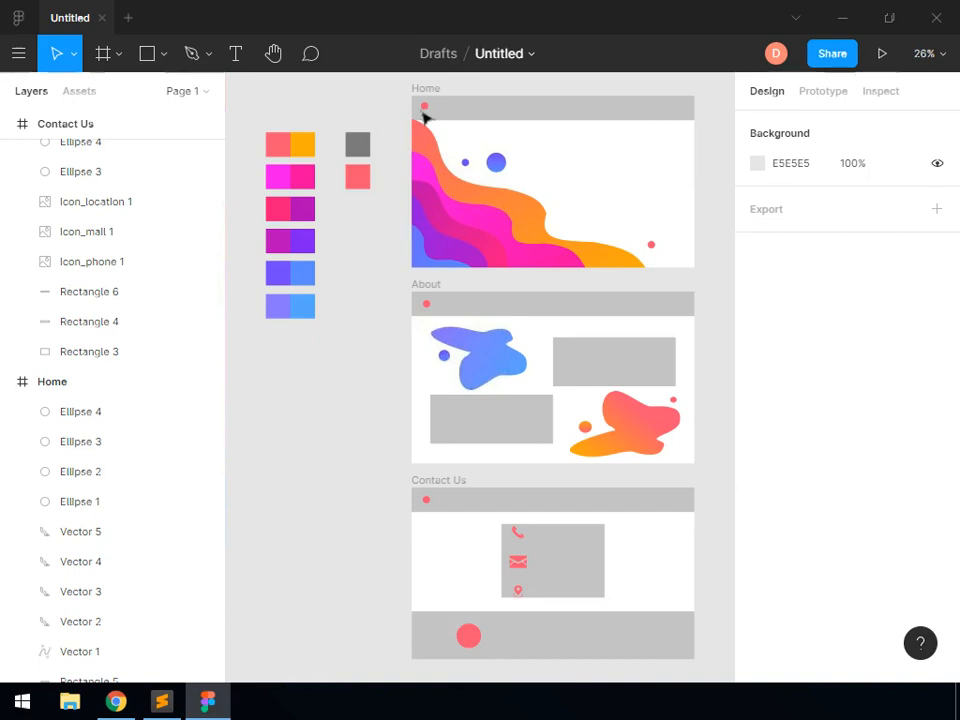
Add the text "Home" on the right part of the Home frame's grey header bar
{"action": "left_click", "coordinate": [932, 53]}
{"action": "left_click", "coordinate": [773, 214]}
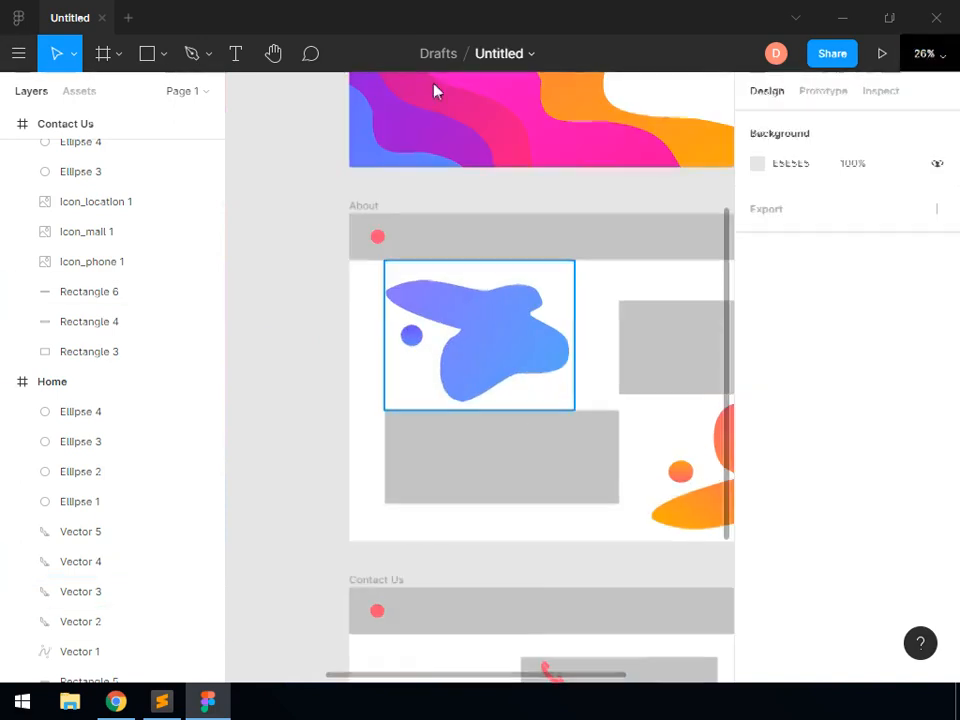
{"action": "left_click", "coordinate": [273, 53]}
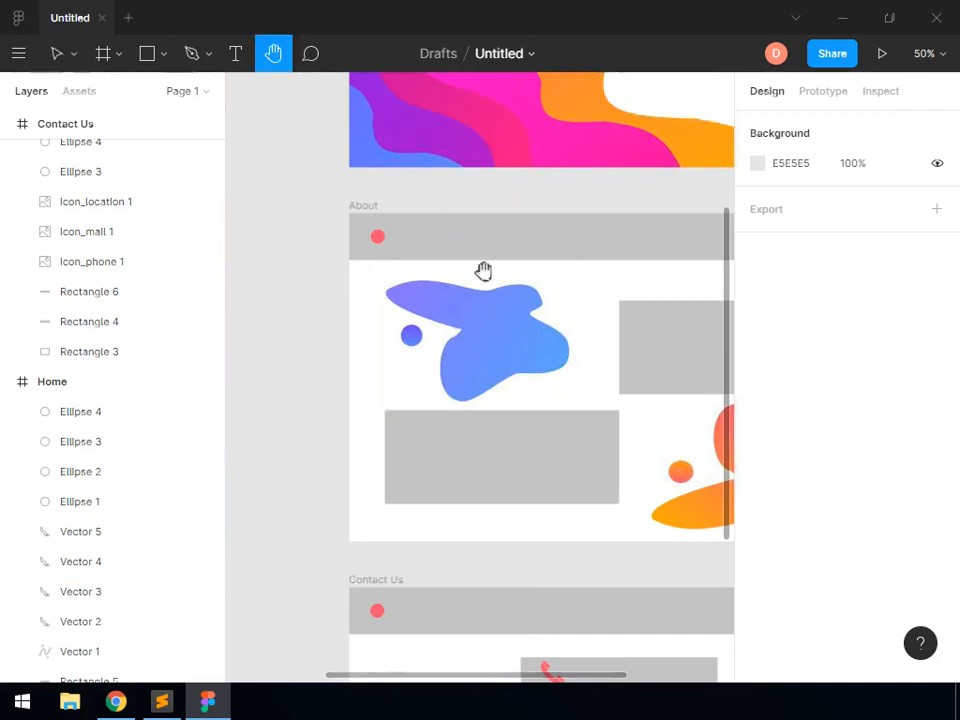
{"action": "scroll", "coordinate": [456, 493], "scroll_direction": "up", "scroll_amount": 5}
{"action": "scroll", "coordinate": [457, 542], "scroll_direction": "up", "scroll_amount": 4}
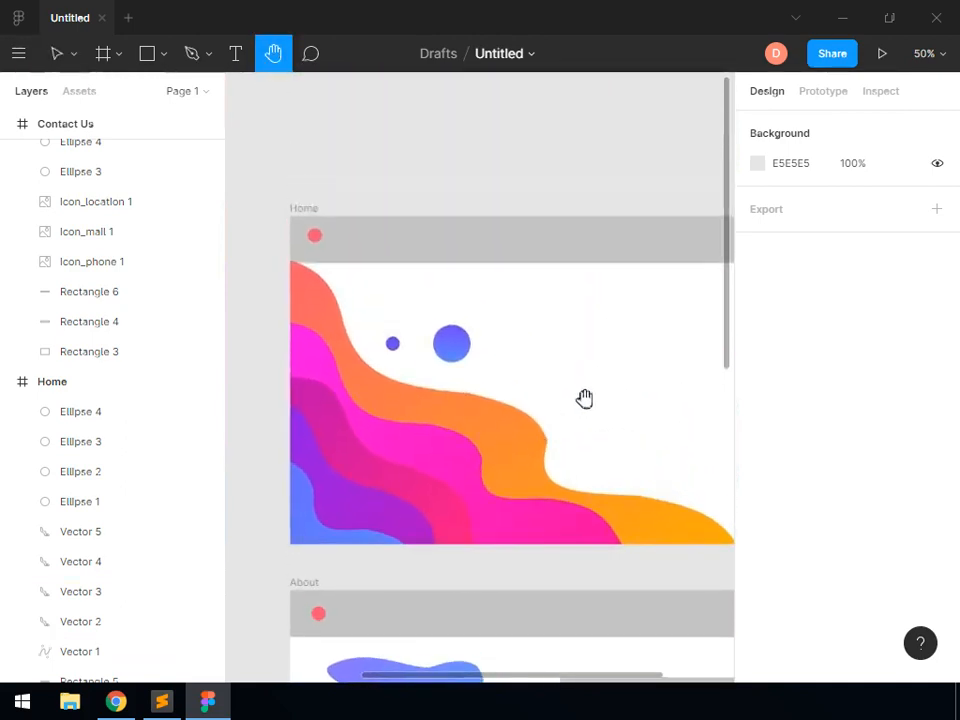
{"action": "scroll", "coordinate": [418, 394], "scroll_direction": "right", "scroll_amount": 5}
{"action": "scroll", "coordinate": [382, 390], "scroll_direction": "right", "scroll_amount": 2}
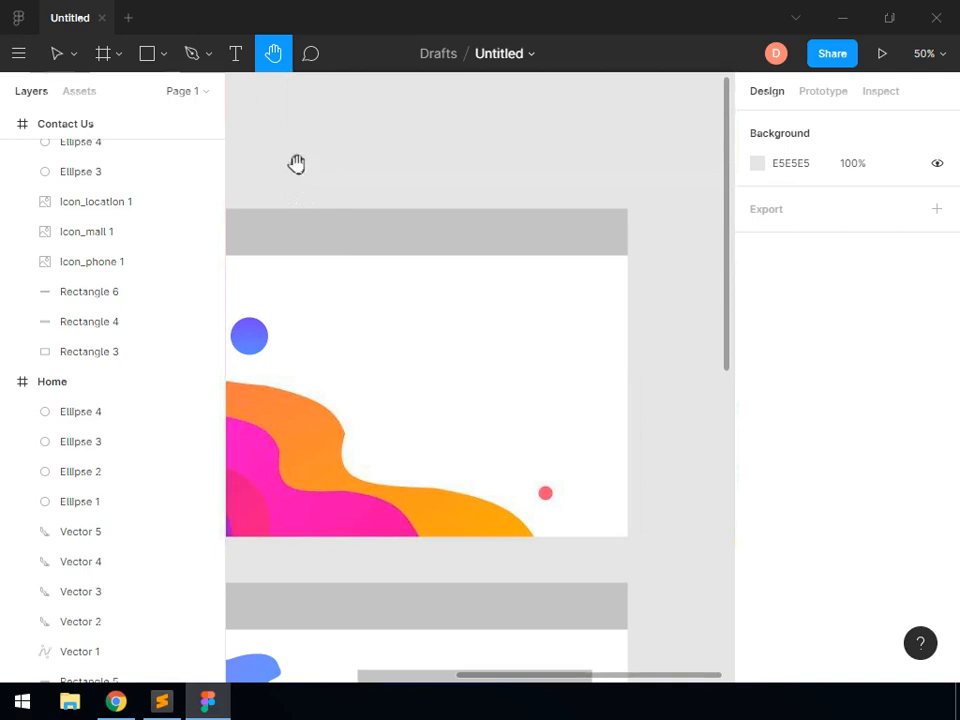
{"action": "left_click", "coordinate": [240, 70]}
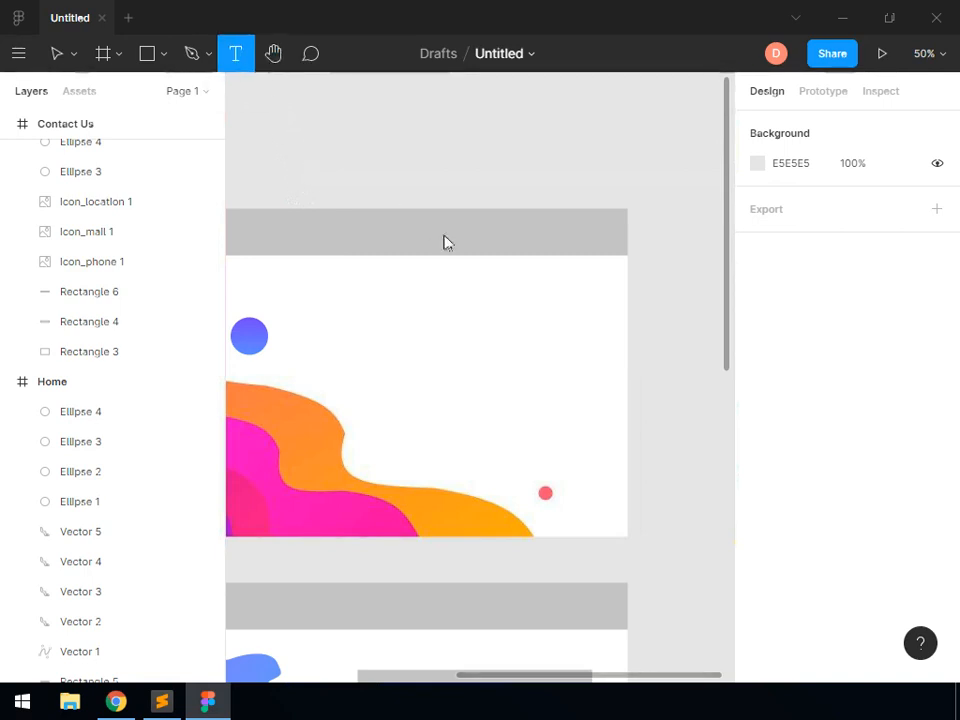
{"action": "left_click", "coordinate": [519, 293]}
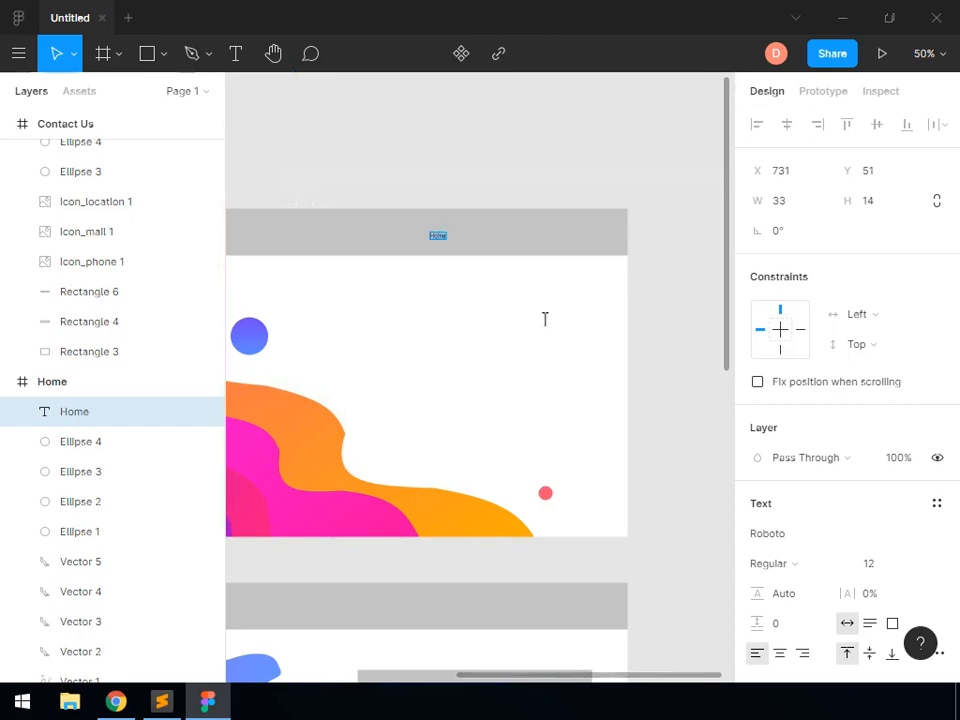
Set the "Home" text to size 24 in the El Messiri font
{"action": "left_click", "coordinate": [905, 565]}
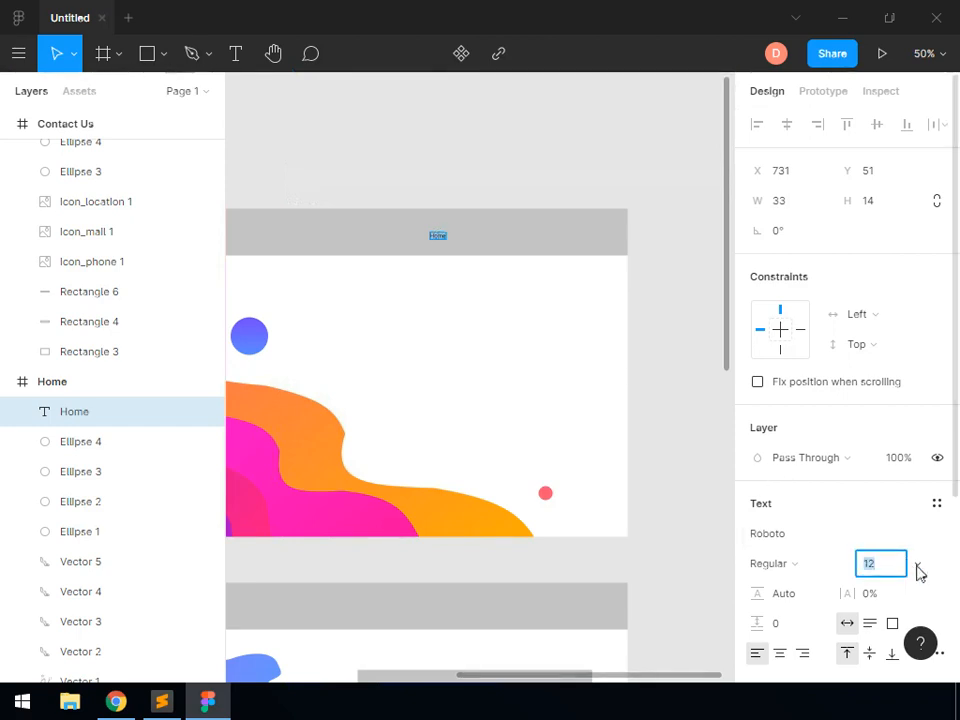
{"action": "left_click", "coordinate": [917, 567]}
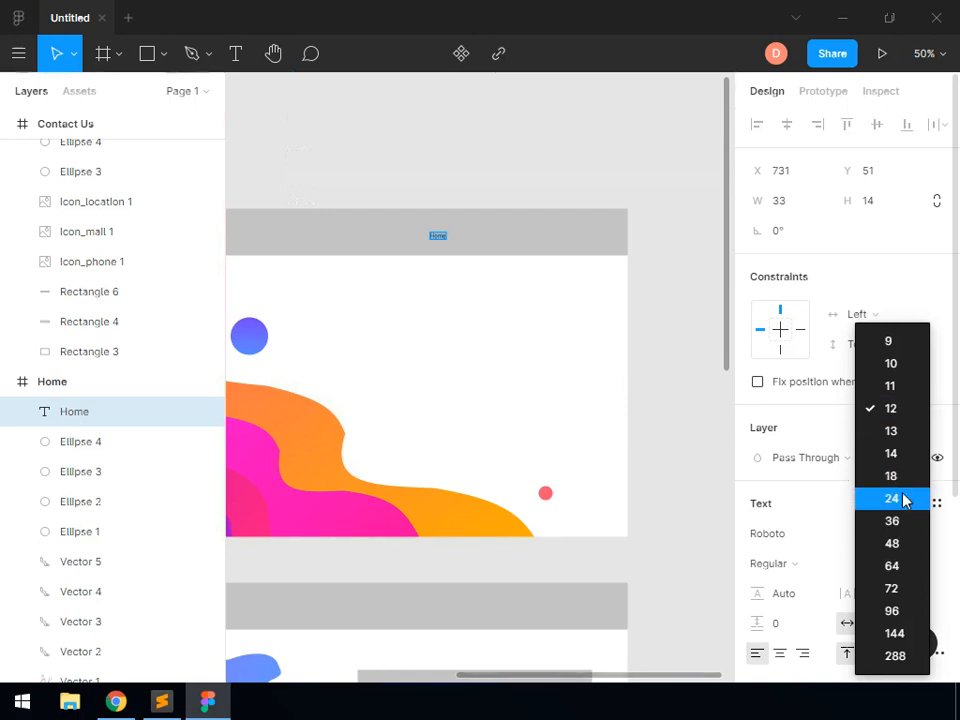
{"action": "left_click", "coordinate": [904, 498]}
{"action": "left_click", "coordinate": [810, 533]}
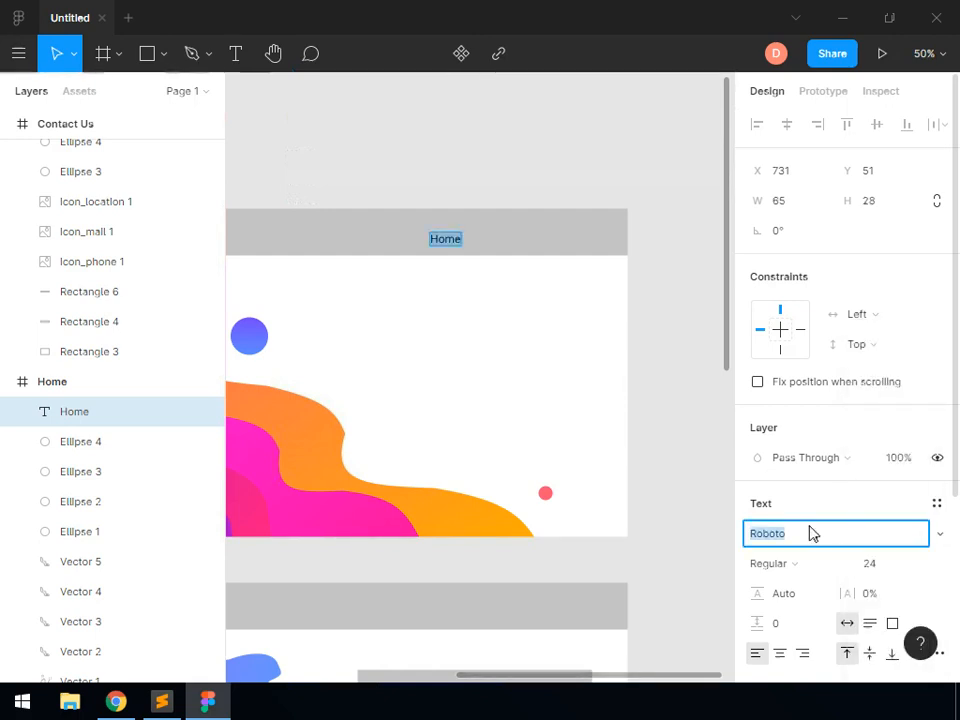
{"action": "type", "text": "El"}
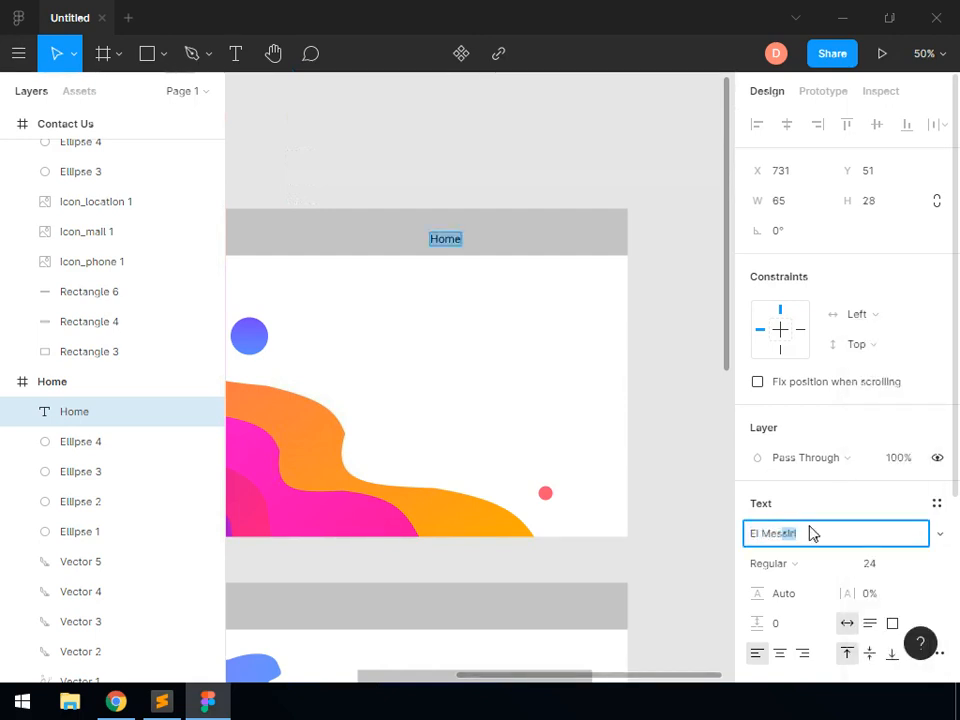
{"action": "type", "text": " Mes"}
{"action": "key", "text": "Return"}
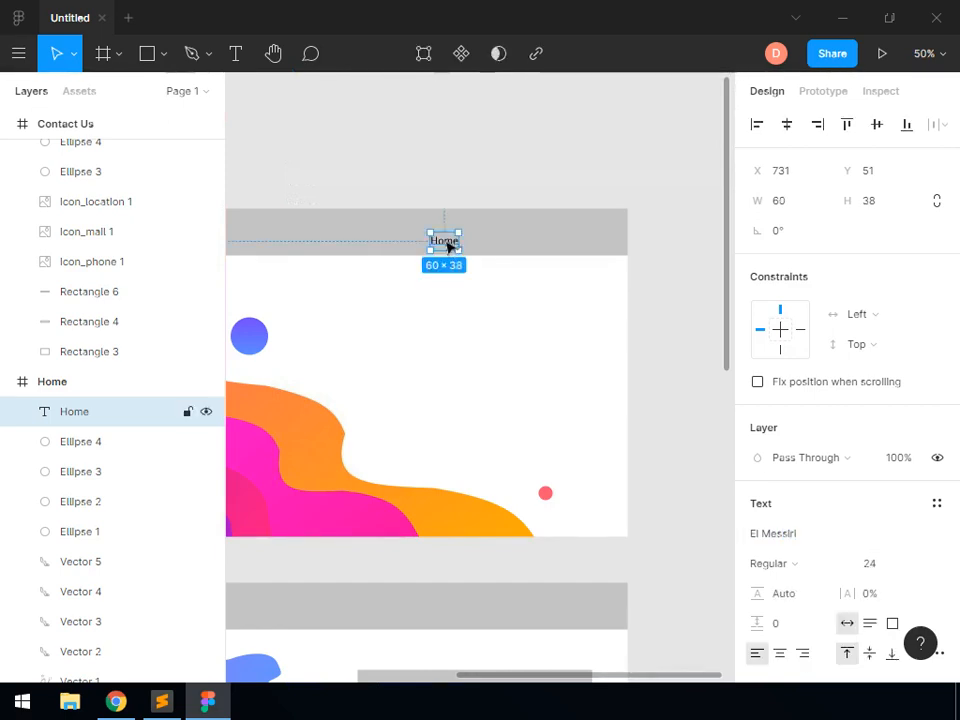
Duplicate the "Home" text twice, placing the copies to its right in the header as "About" and "Contact Us"
{"action": "key", "text": "ctrl+v"}
{"action": "key", "text": "ctrl+v"}
{"action": "left_click_drag", "start_coordinate": [482, 242], "coordinate": [518, 244]}
{"action": "left_click_drag", "start_coordinate": [446, 243], "coordinate": [554, 242]}
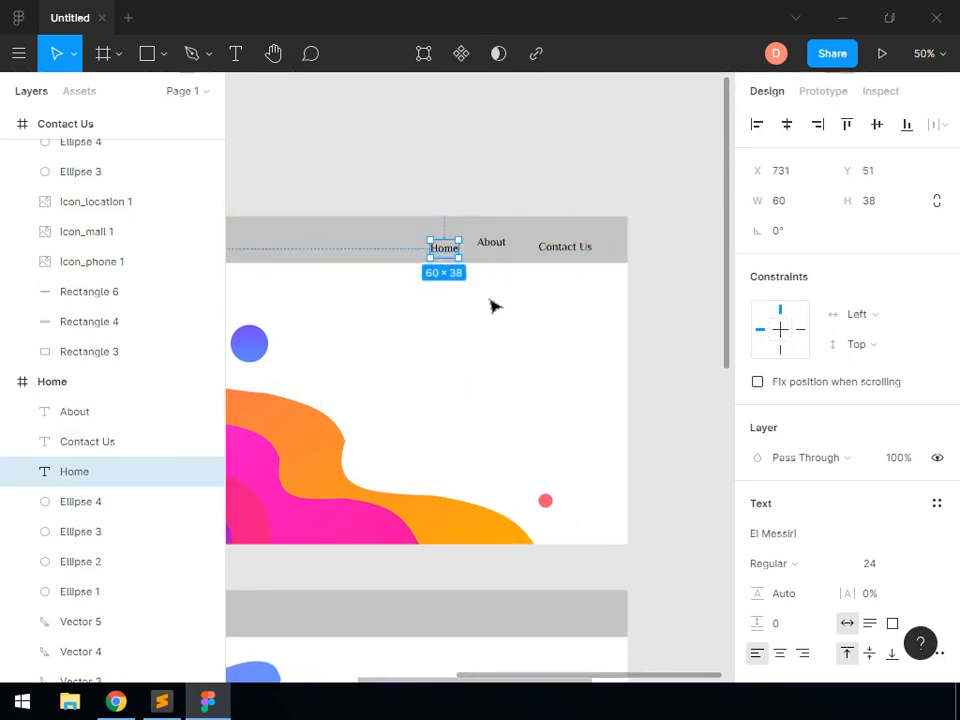
Align the three header navigation texts by their vertical centers and distribute their horizontal spacing evenly
{"action": "left_click", "coordinate": [92, 416]}
{"action": "left_click", "coordinate": [43, 483], "text": "shift"}
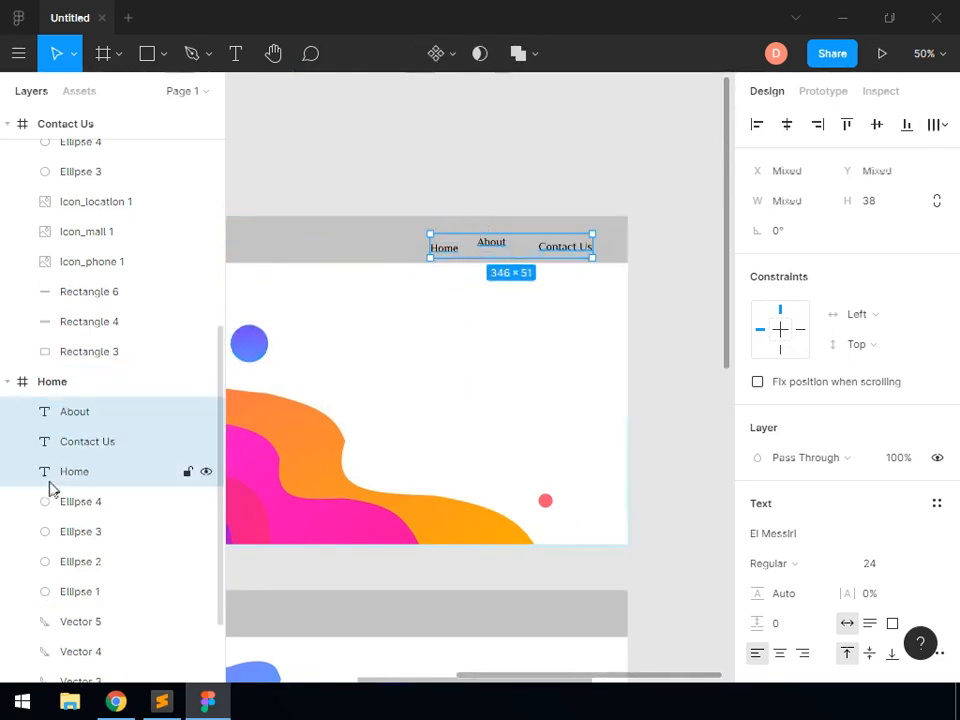
{"action": "left_click", "coordinate": [878, 127]}
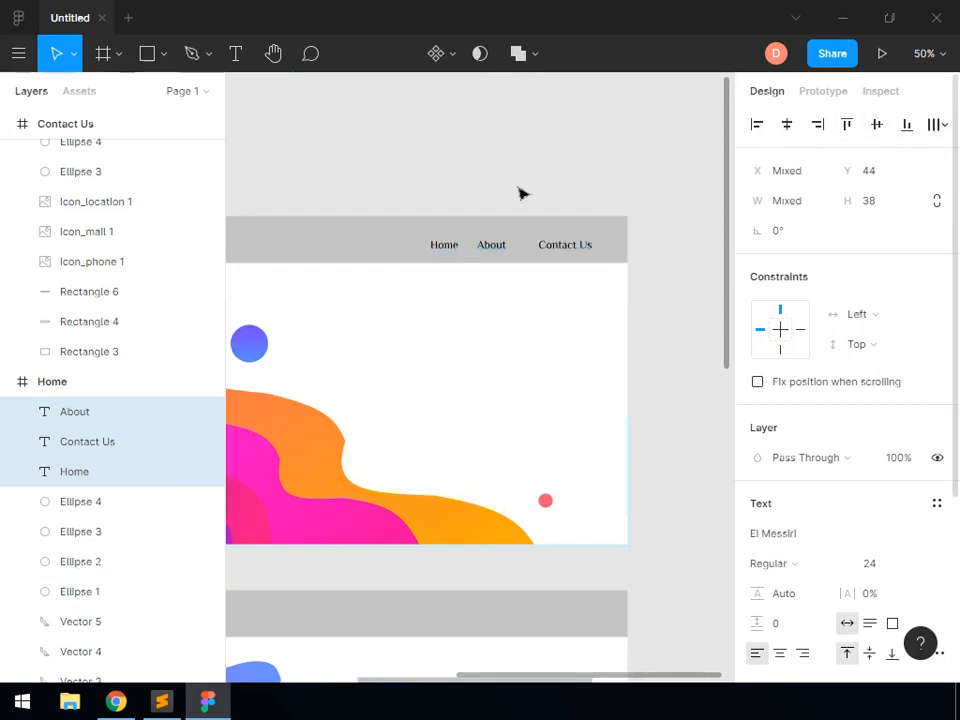
{"action": "left_click", "coordinate": [936, 127]}
{"action": "left_click", "coordinate": [767, 168]}
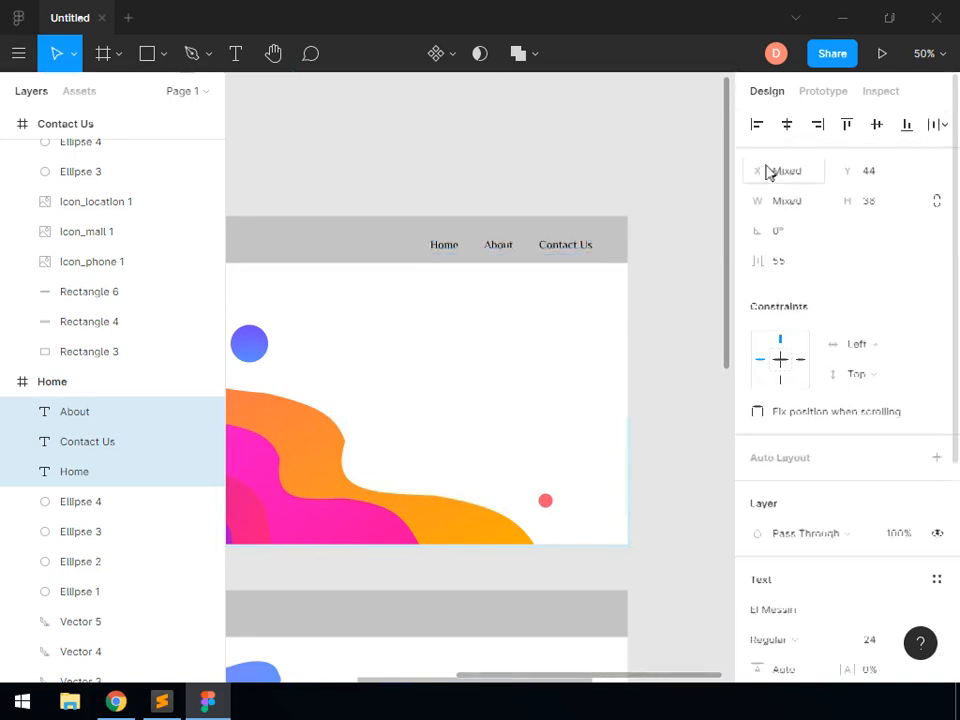
{"action": "left_click", "coordinate": [473, 181]}
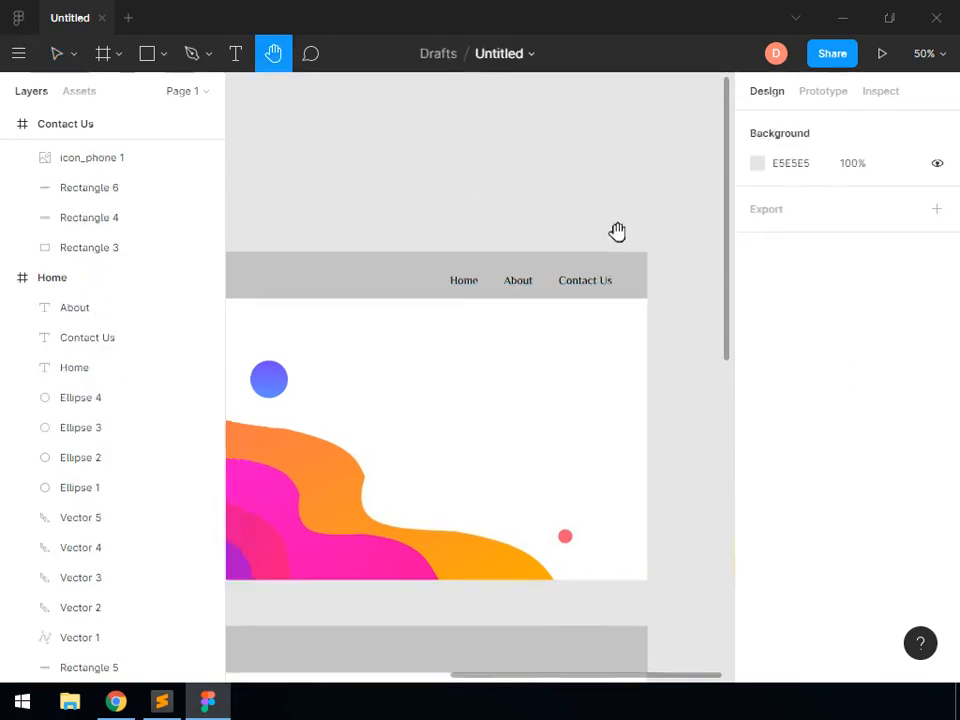
Add the text "logo" beside the pink circle in the Home frame's header
{"action": "left_click_drag", "start_coordinate": [462, 237], "coordinate": [846, 257]}
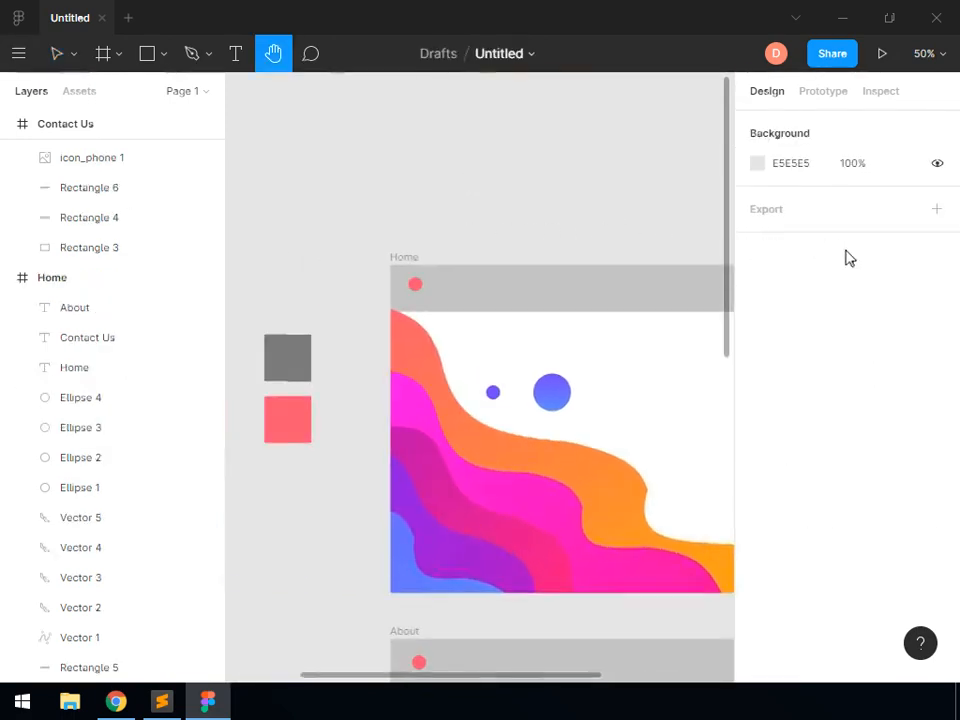
{"action": "left_click", "coordinate": [237, 54]}
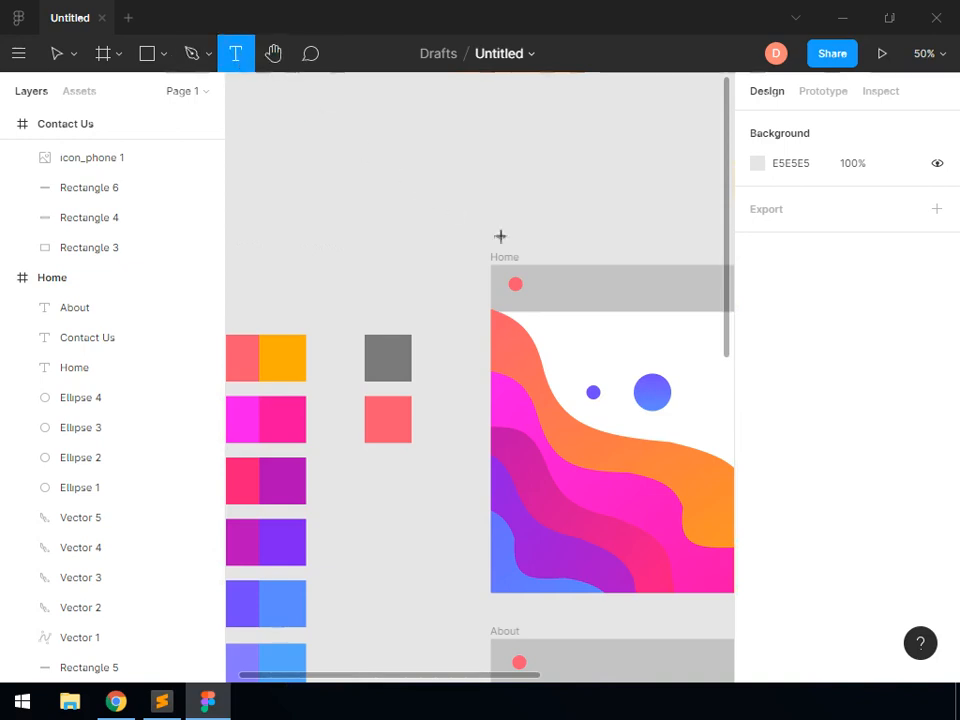
{"action": "left_click", "coordinate": [529, 283]}
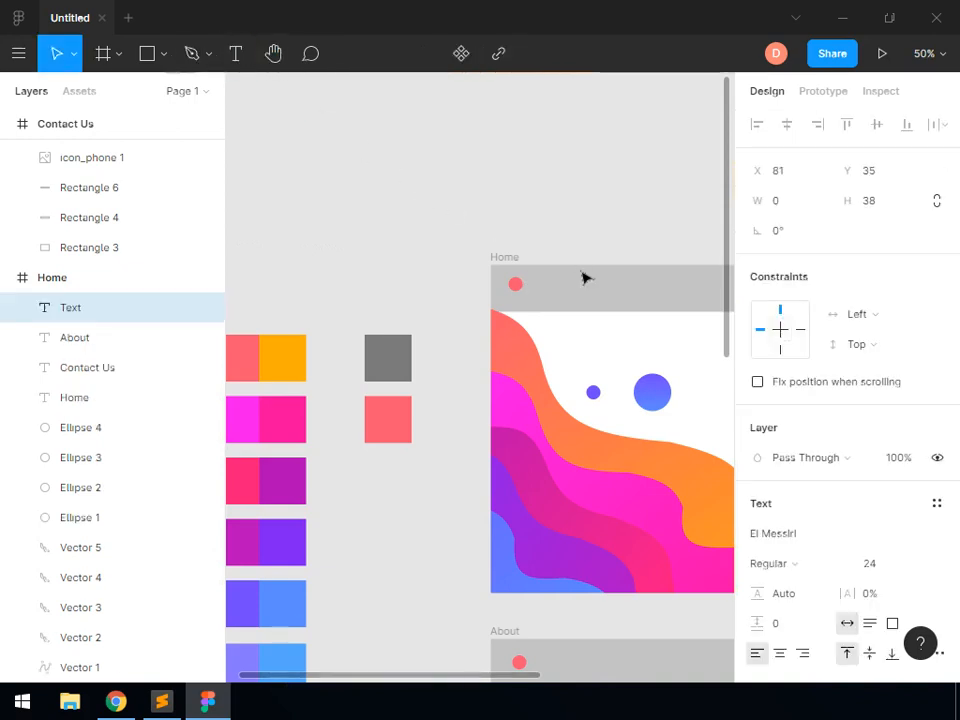
{"action": "left_click", "coordinate": [690, 165]}
Paste the logo and navigation texts into the About and Contact Us headers, and add "Quick Links" to the Contact Us footer
{"action": "key", "text": "shift+1"}
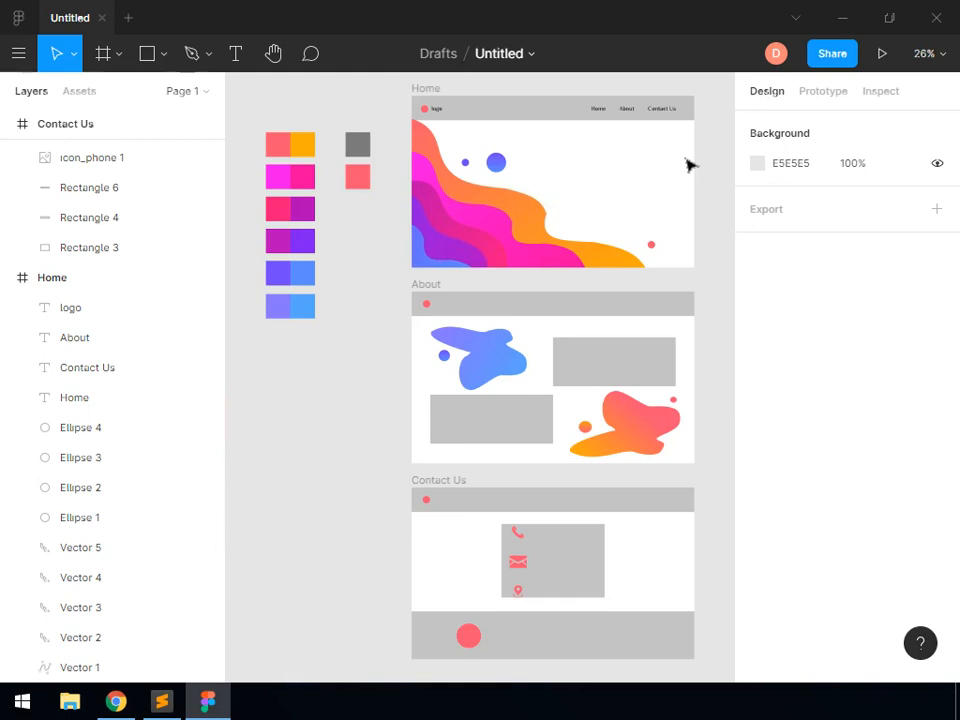
{"action": "key", "text": "ctrl+v"}
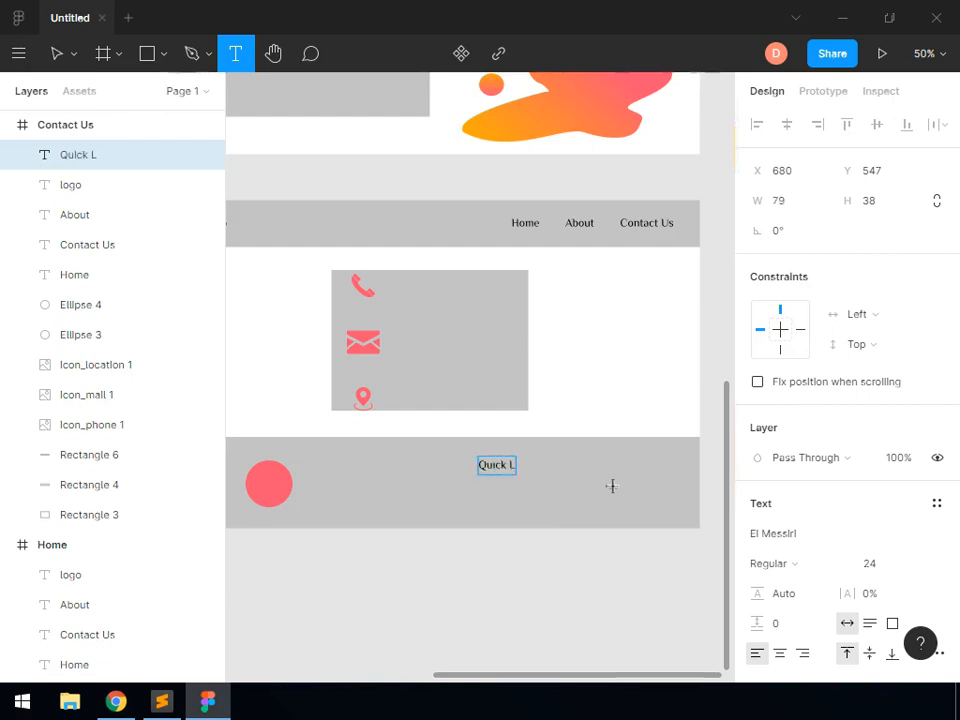
{"action": "left_click", "coordinate": [553, 194]}
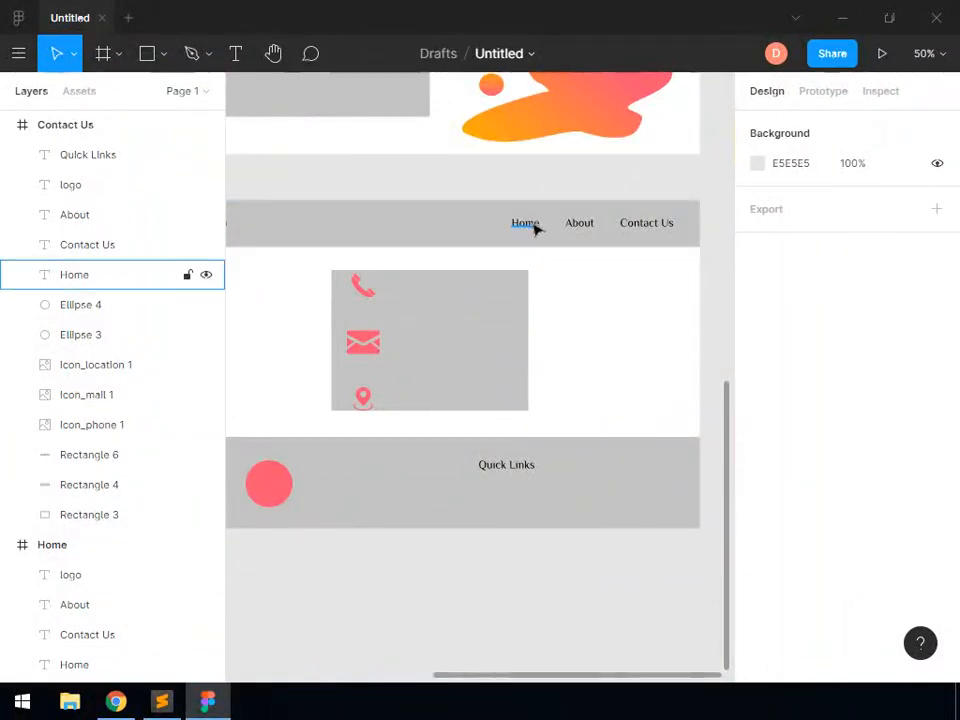
Copy the Home, About and Contact Us texts from the Contact Us header and place the copies under "Quick Links" in the footer
{"action": "left_click", "coordinate": [538, 224]}
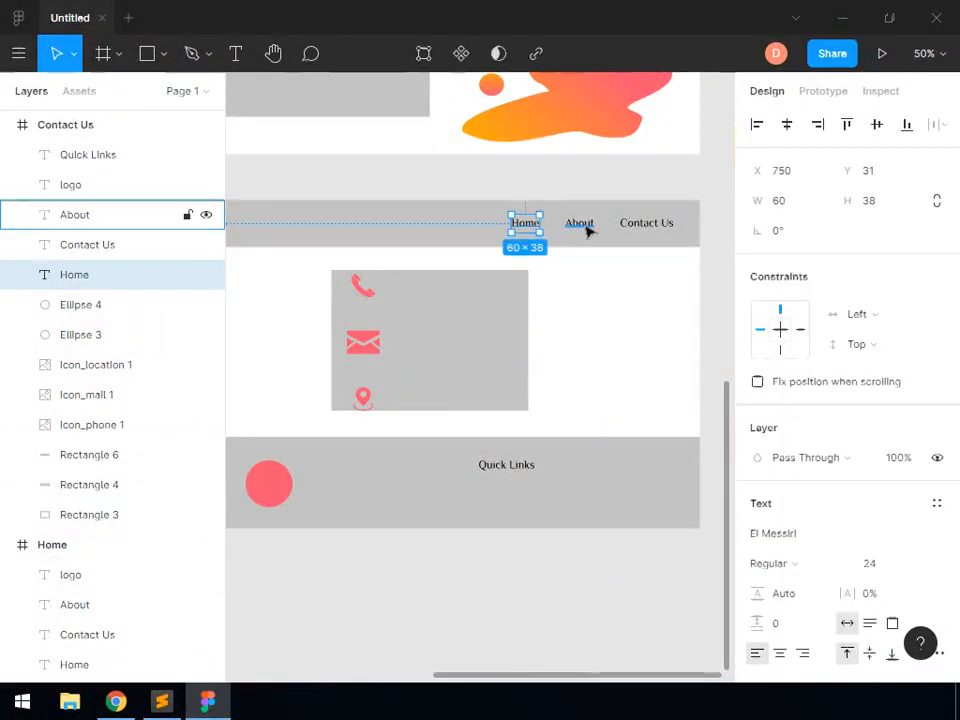
{"action": "left_click", "coordinate": [582, 225], "text": "shift"}
{"action": "left_click", "coordinate": [634, 224], "text": "shift"}
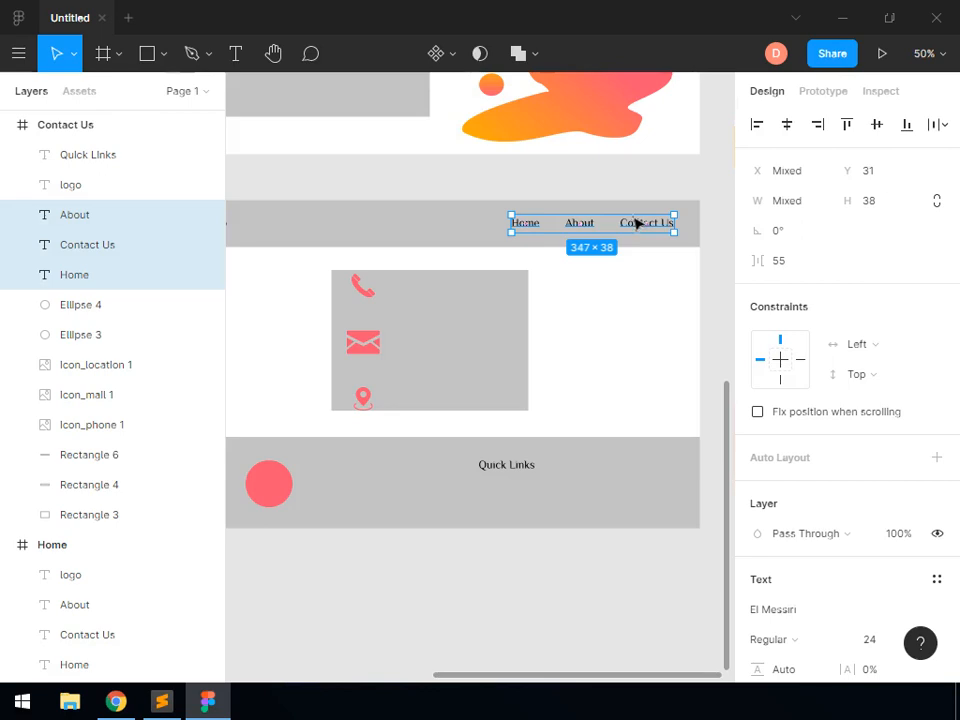
{"action": "key", "text": "ctrl+c"}
{"action": "key", "text": "ctrl+v"}
{"action": "left_click_drag", "start_coordinate": [631, 230], "coordinate": [610, 505]}
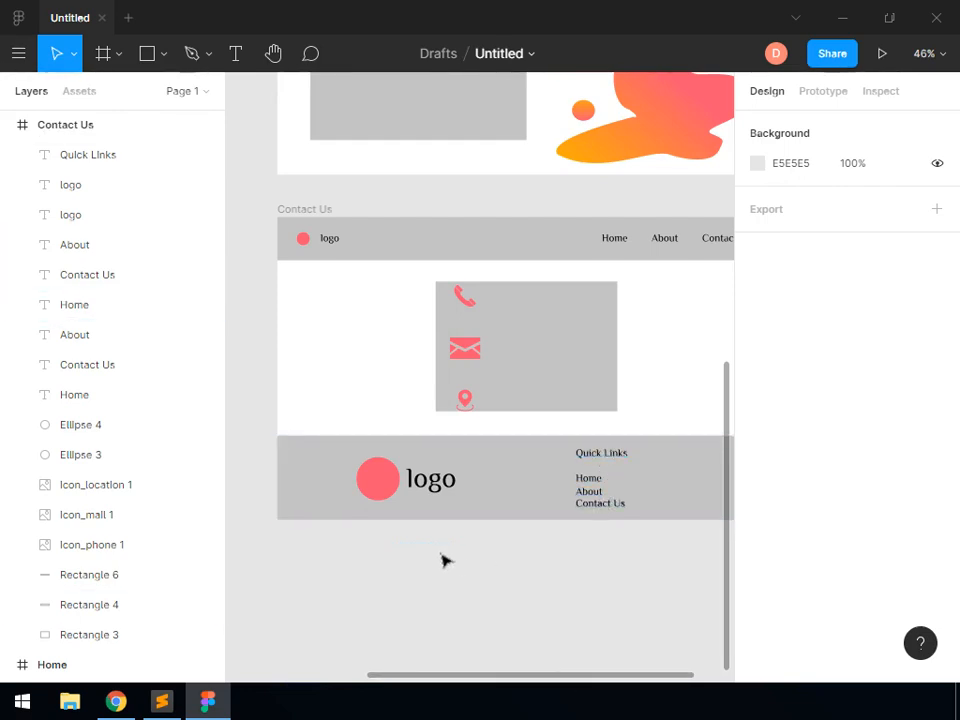
Fill the Contact Us footer rectangle with the blue 5D8CFF sampled from the right half of the fifth palette swatch
{"action": "left_click", "coordinate": [490, 507]}
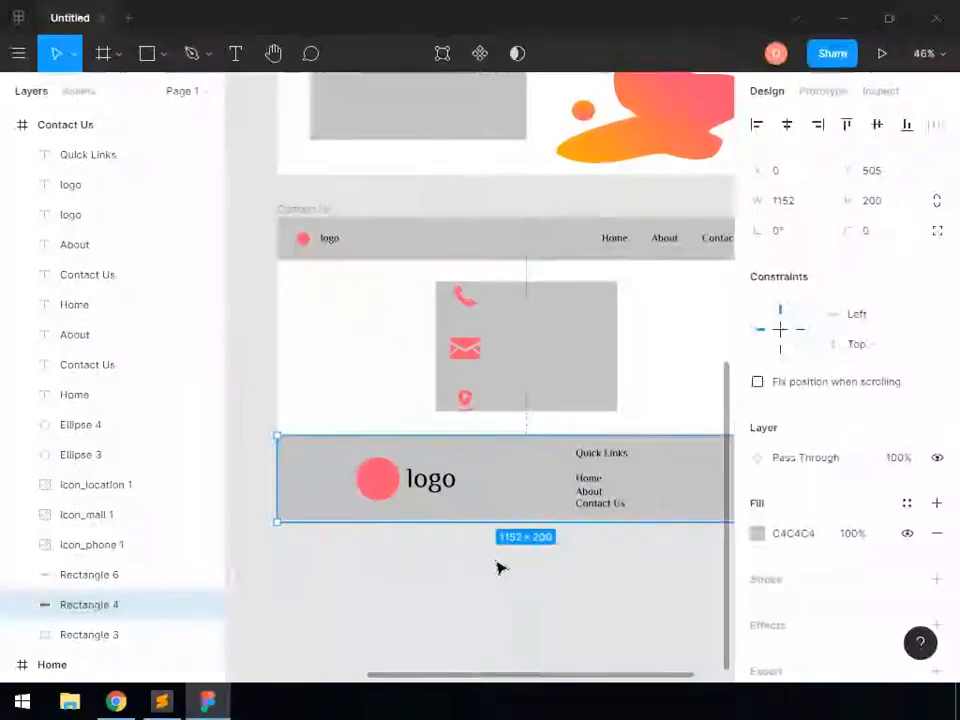
{"action": "left_click", "coordinate": [936, 58]}
{"action": "left_click", "coordinate": [841, 195]}
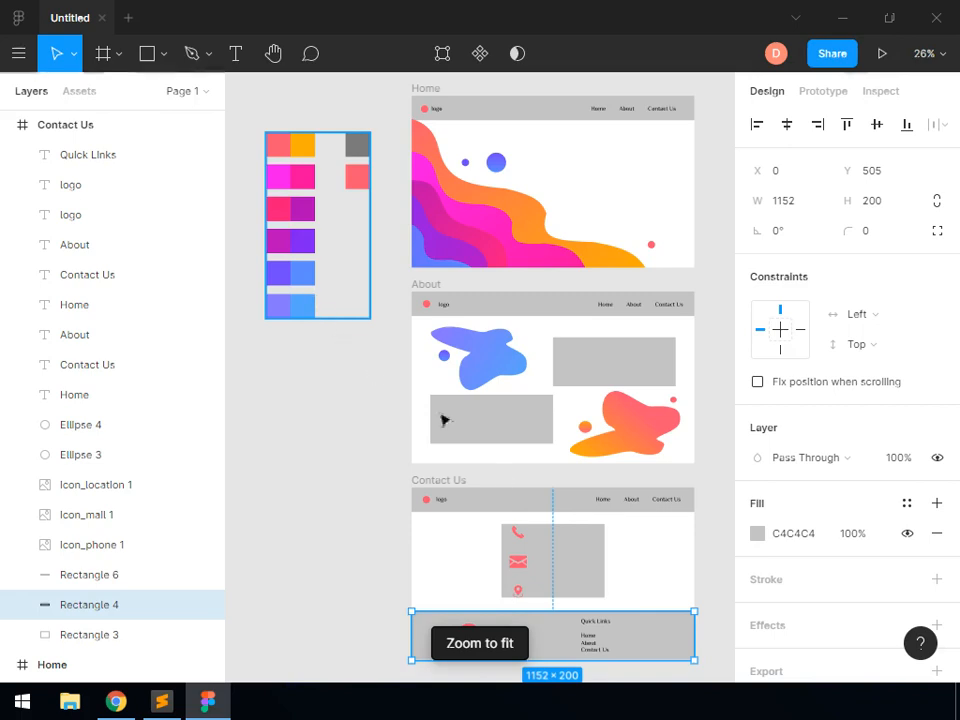
{"action": "left_click", "coordinate": [766, 536]}
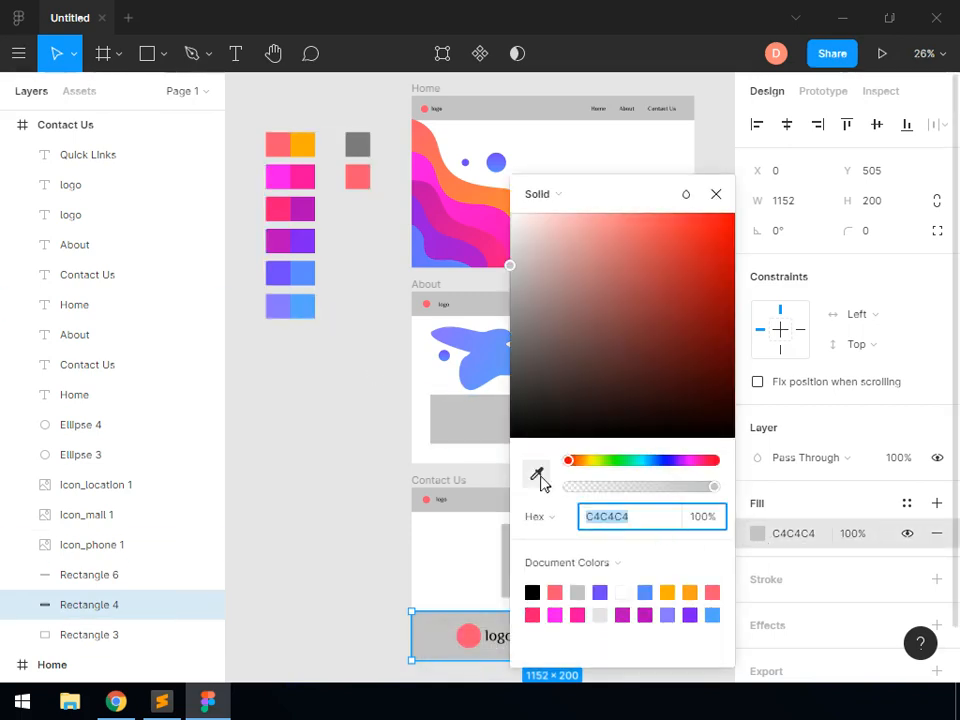
{"action": "left_click", "coordinate": [534, 474]}
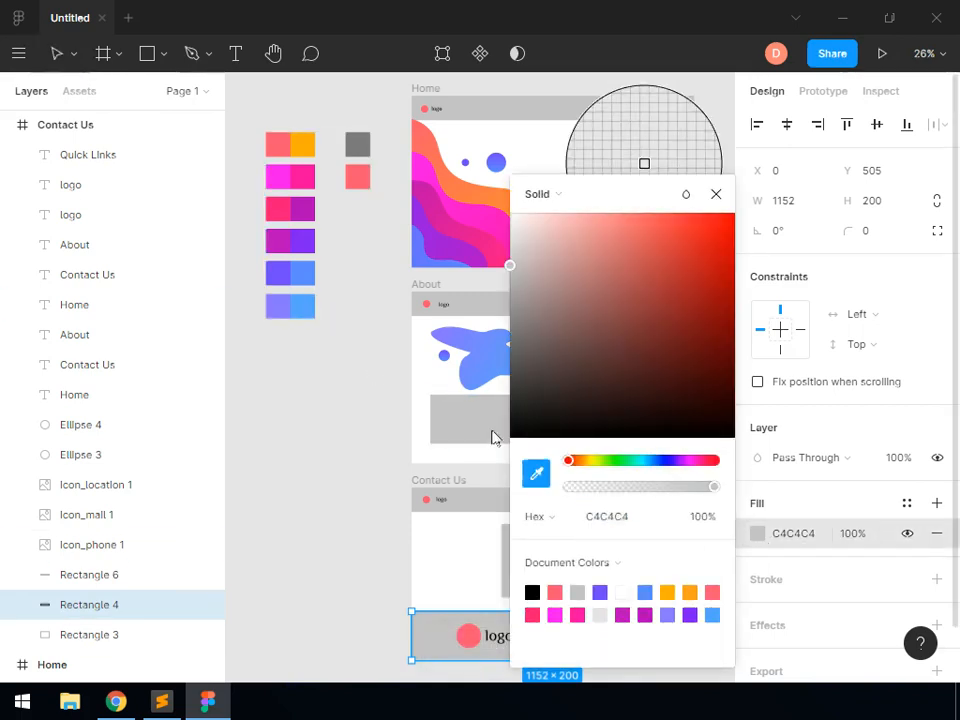
{"action": "left_click", "coordinate": [309, 272]}
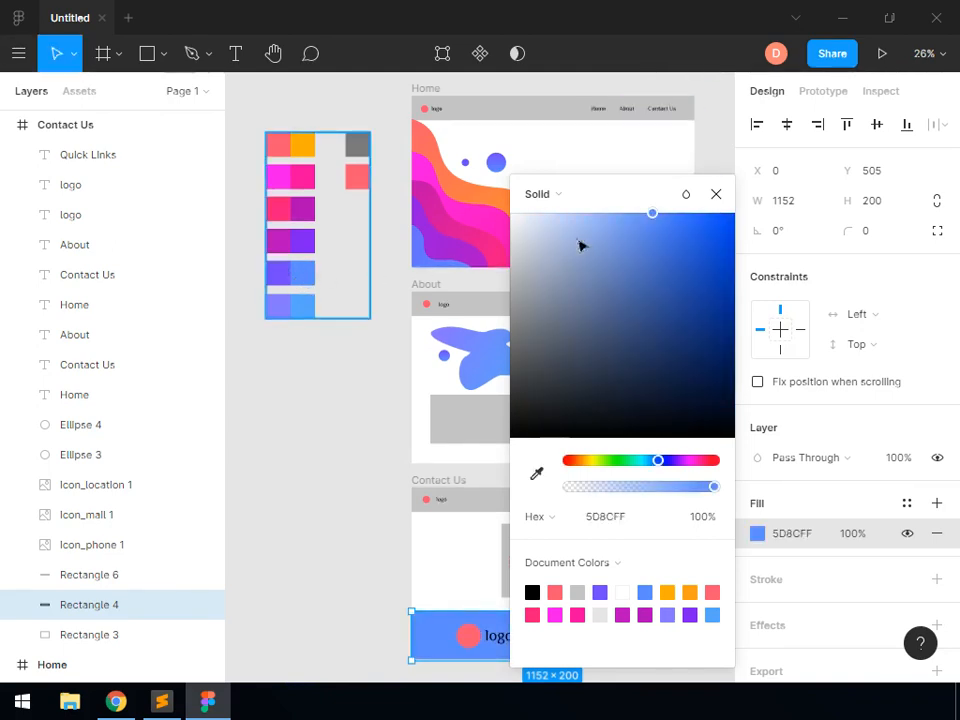
{"action": "left_click", "coordinate": [713, 199]}
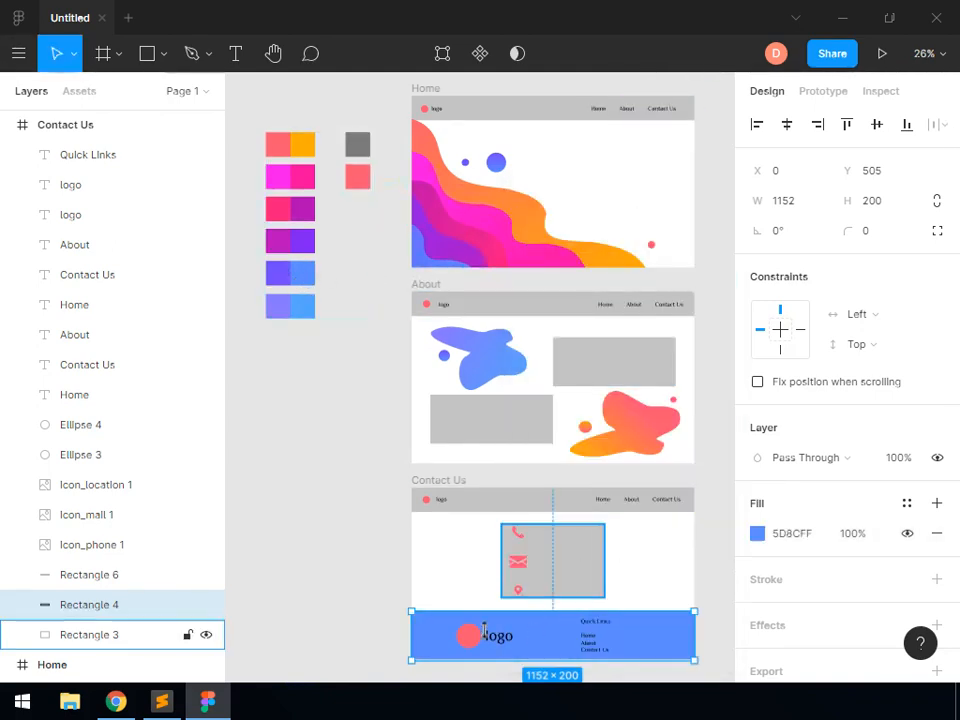
Set the fill opacity of the grey header rectangles in the Contact Us, About and Home frames to 0%
{"action": "left_click", "coordinate": [519, 508]}
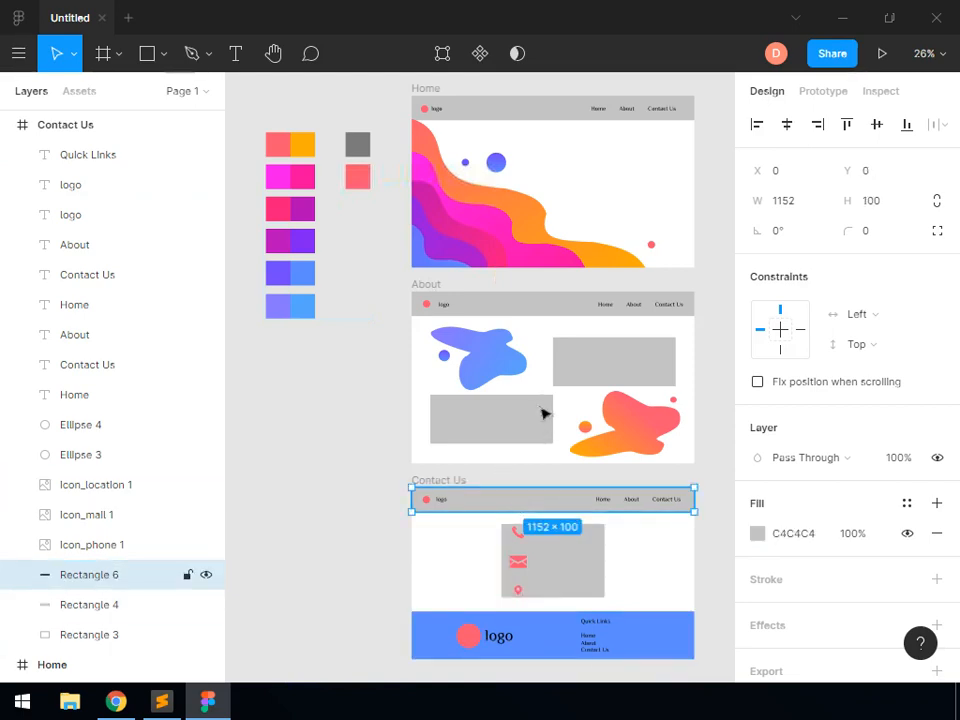
{"action": "left_click", "coordinate": [545, 318], "text": "shift"}
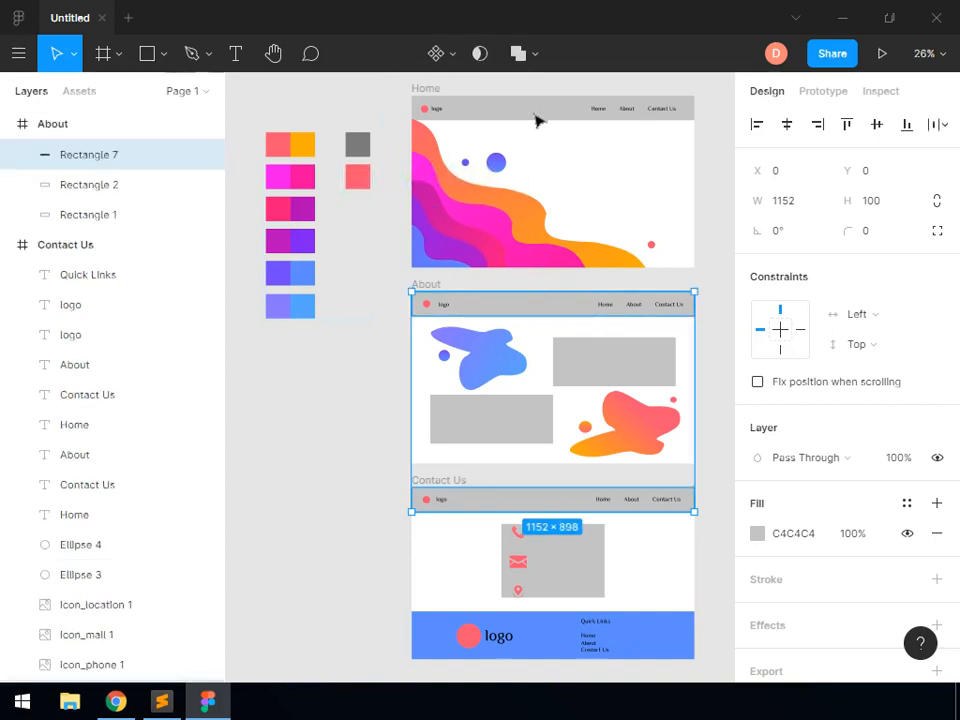
{"action": "left_click", "coordinate": [535, 120], "text": "shift"}
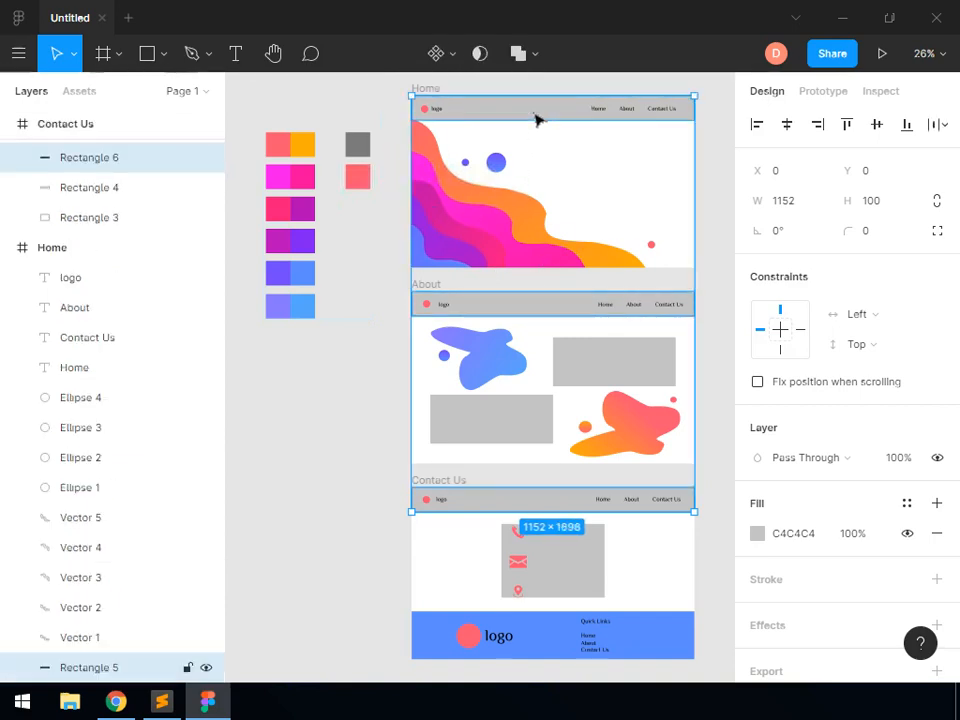
{"action": "left_click", "coordinate": [757, 538]}
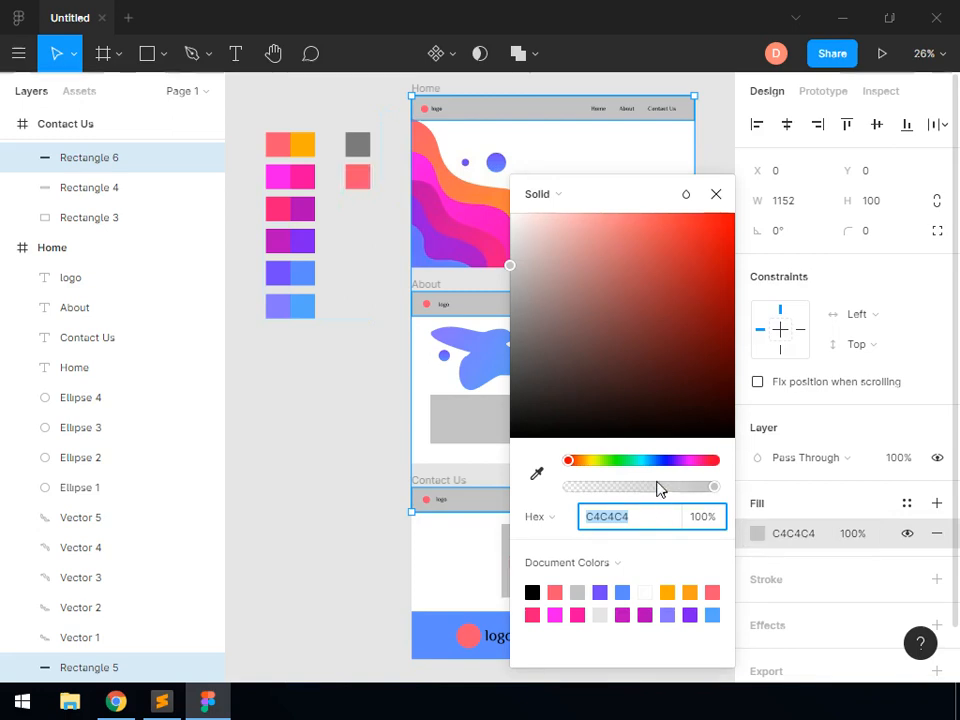
{"action": "left_click_drag", "start_coordinate": [714, 487], "coordinate": [516, 490]}
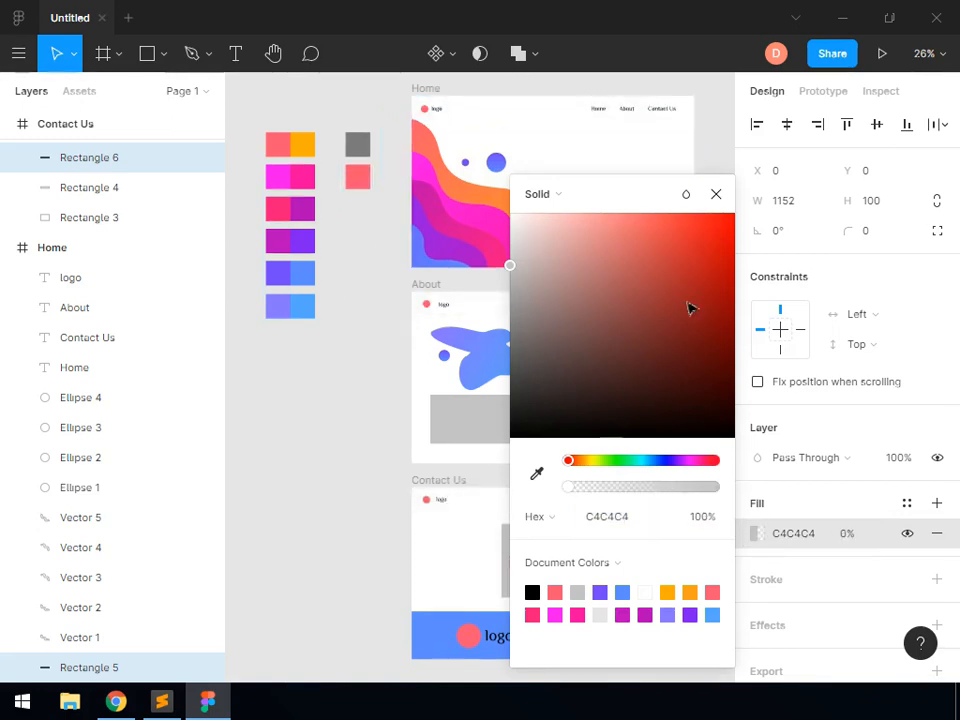
{"action": "left_click", "coordinate": [716, 195]}
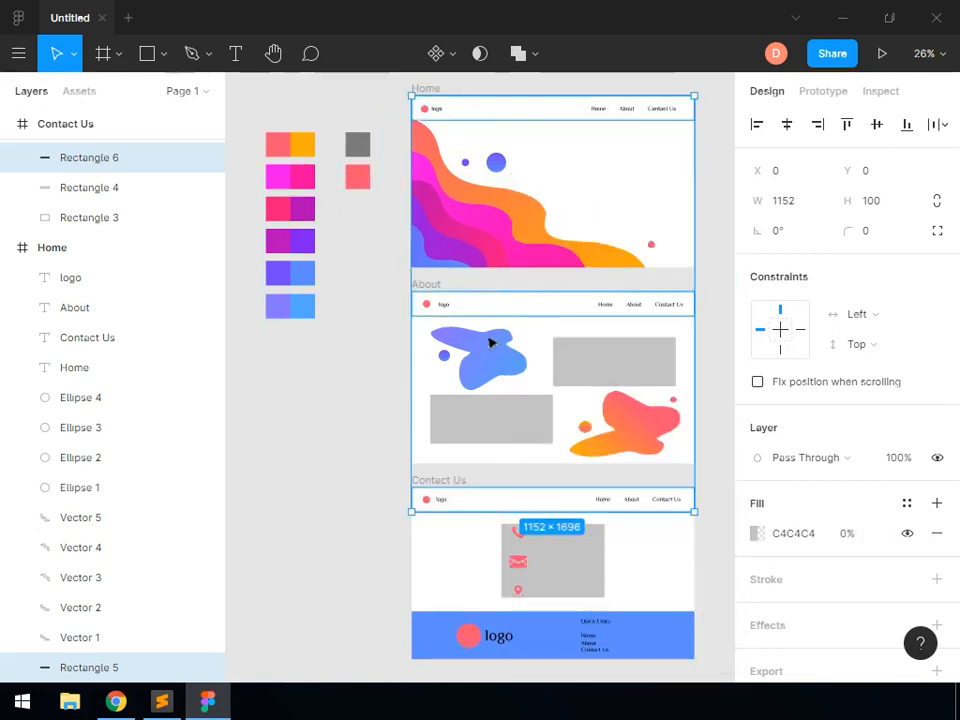
{"action": "left_click", "coordinate": [406, 384]}
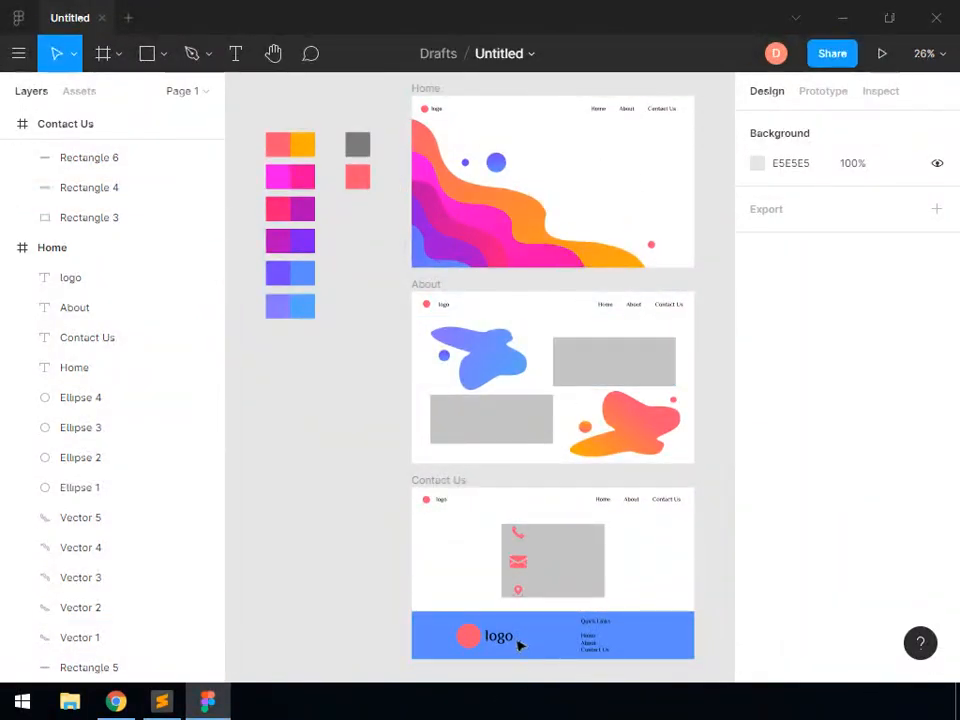
Colour the Home, About and Contact Us texts in the Home frame's header grey 7A7A7A, sampled from the grey palette swatch
{"action": "left_click", "coordinate": [600, 110]}
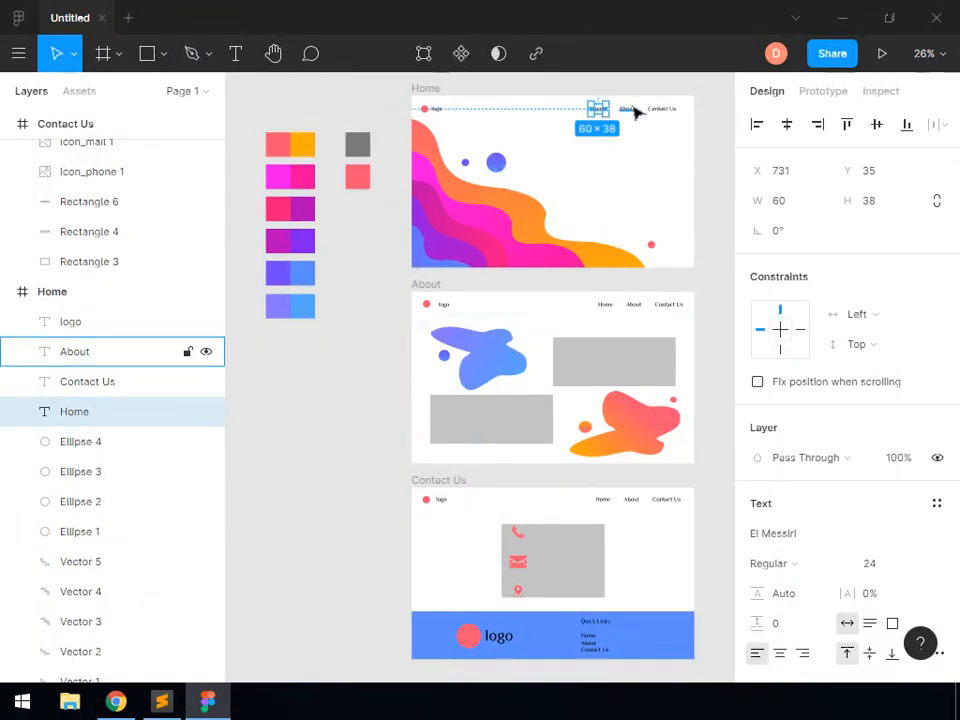
{"action": "left_click", "coordinate": [628, 109], "text": "shift"}
{"action": "left_click", "coordinate": [665, 118], "text": "shift"}
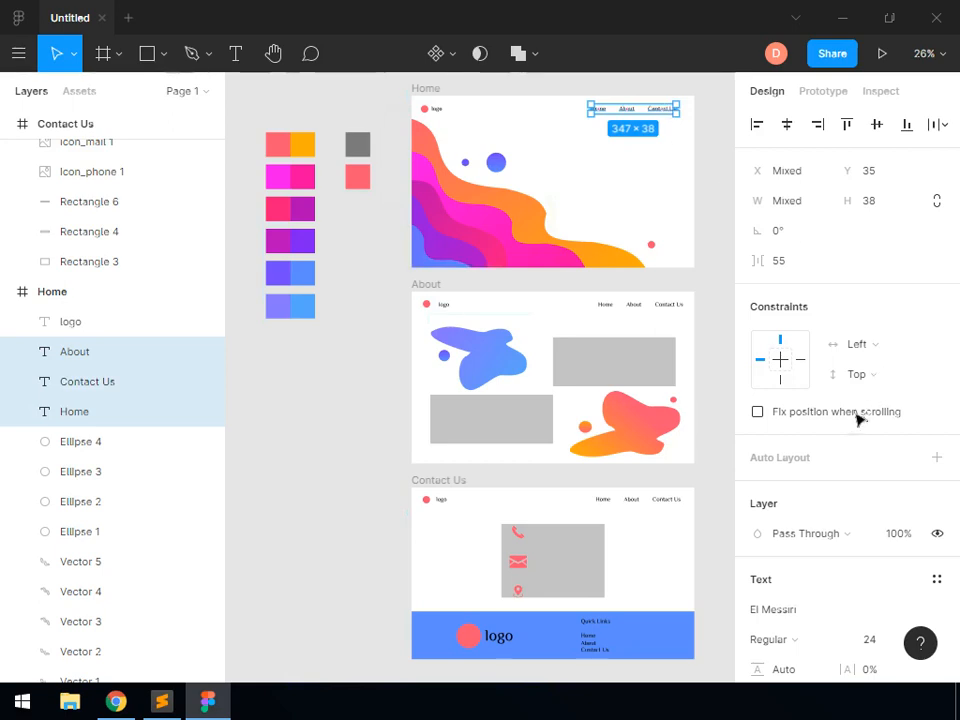
{"action": "scroll", "coordinate": [820, 470], "scroll_direction": "down", "scroll_amount": 3}
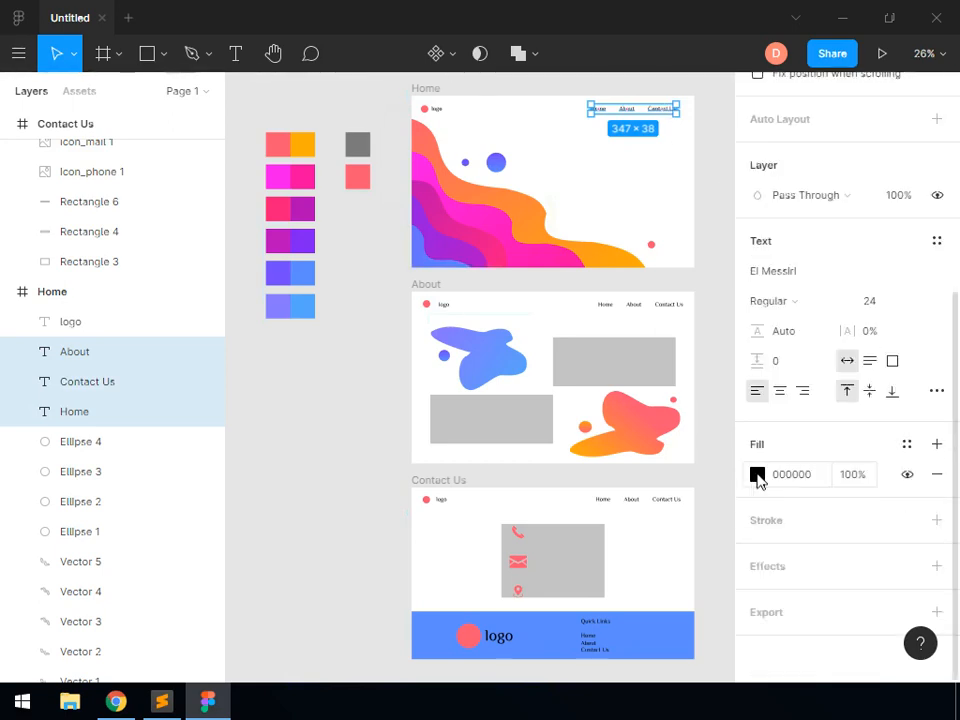
{"action": "left_click", "coordinate": [757, 476]}
{"action": "left_click", "coordinate": [536, 472]}
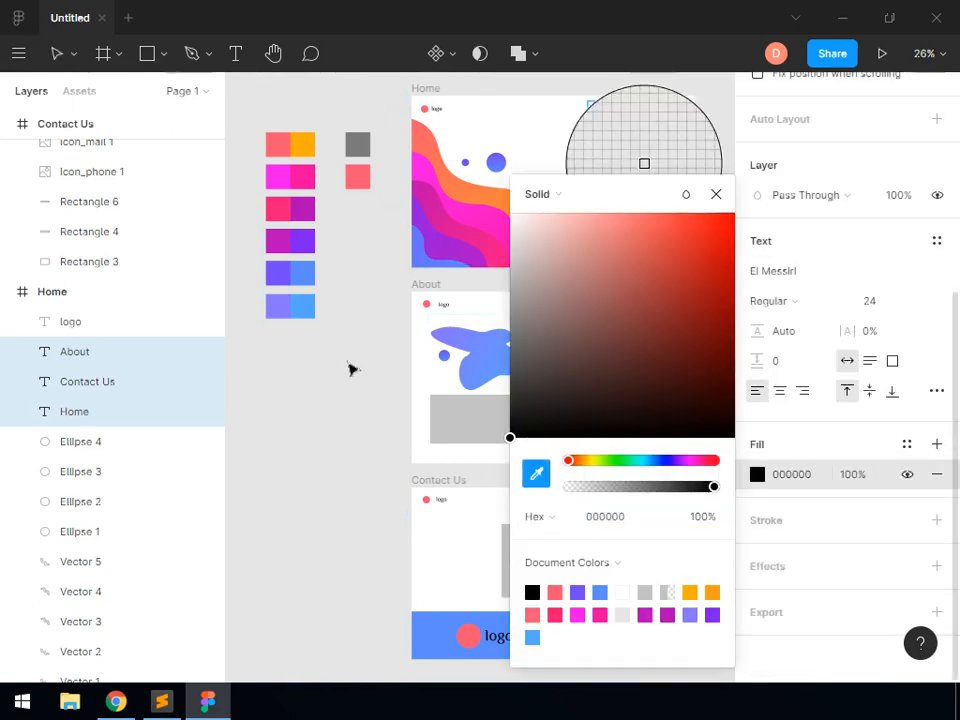
{"action": "left_click", "coordinate": [361, 148]}
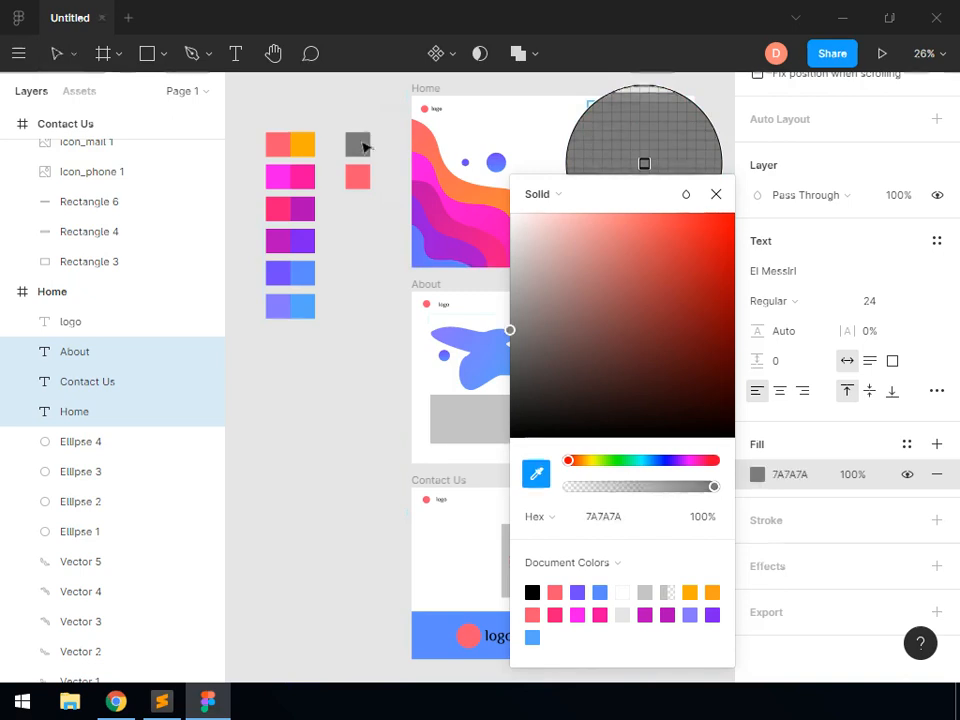
{"action": "left_click", "coordinate": [716, 195]}
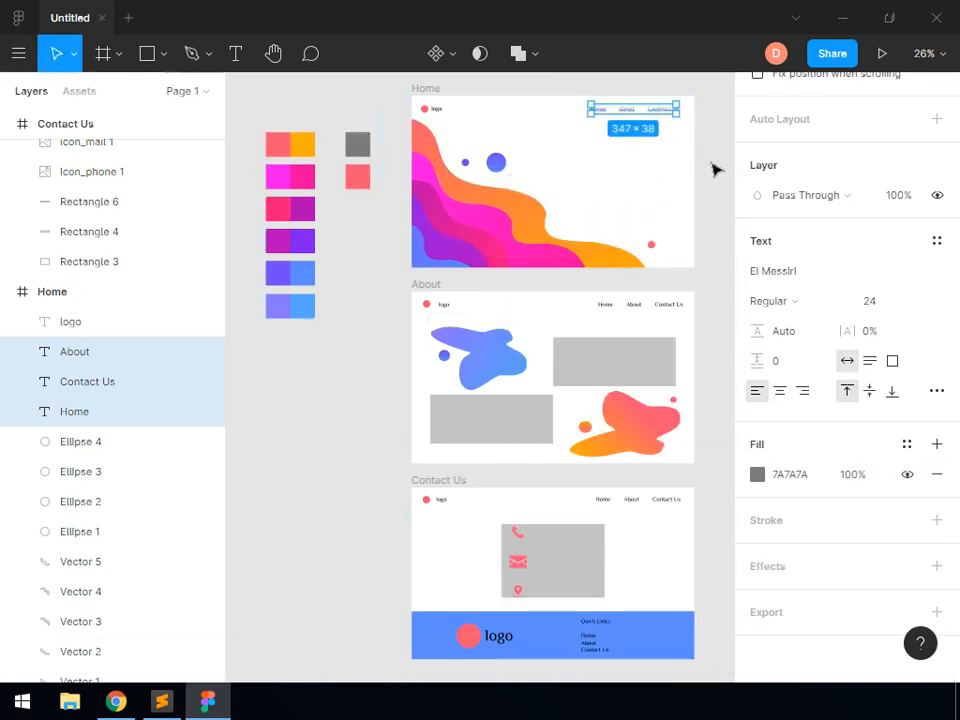
{"action": "left_click", "coordinate": [688, 133]}
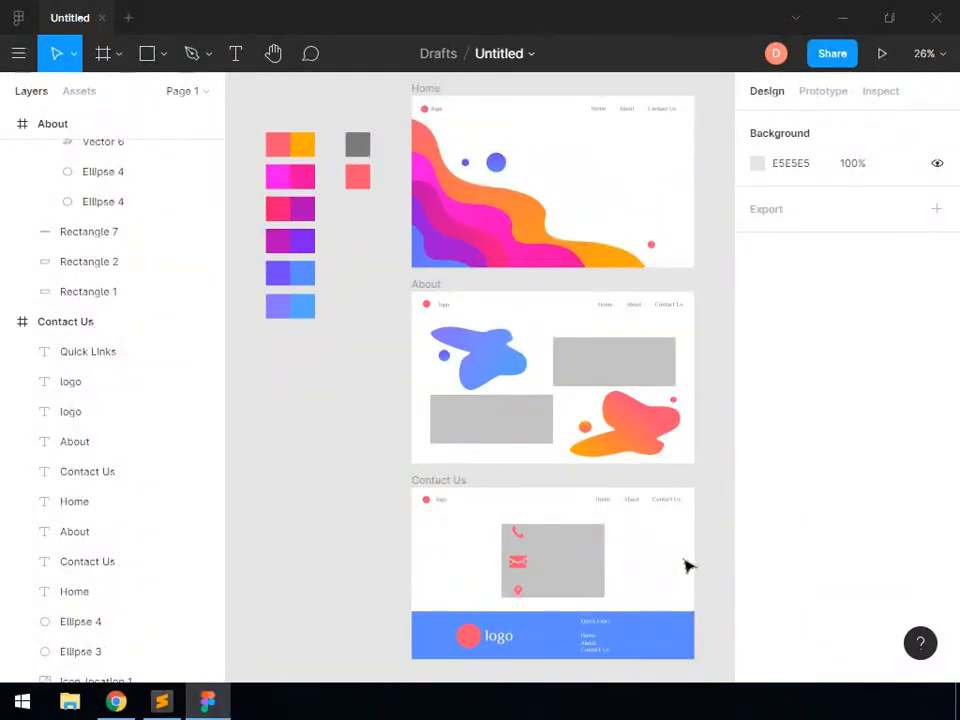
Add the text "Towards" in the empty white area of the Home frame, below the navigation texts
{"action": "left_click", "coordinate": [924, 53]}
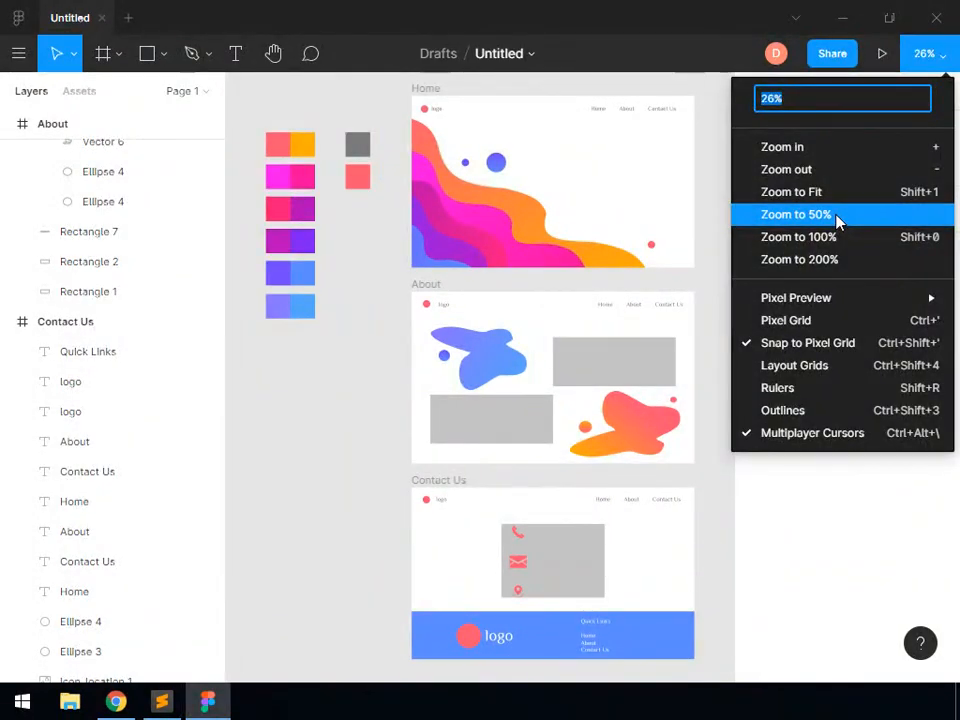
{"action": "left_click", "coordinate": [838, 216]}
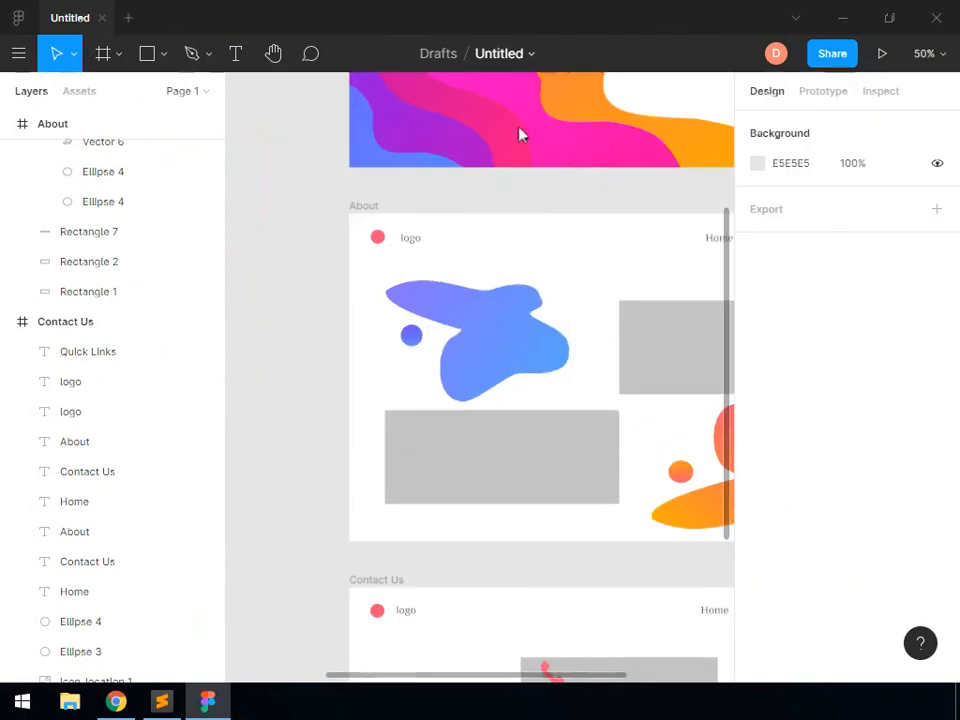
{"action": "left_click", "coordinate": [274, 53]}
{"action": "left_click_drag", "start_coordinate": [613, 270], "coordinate": [399, 592]}
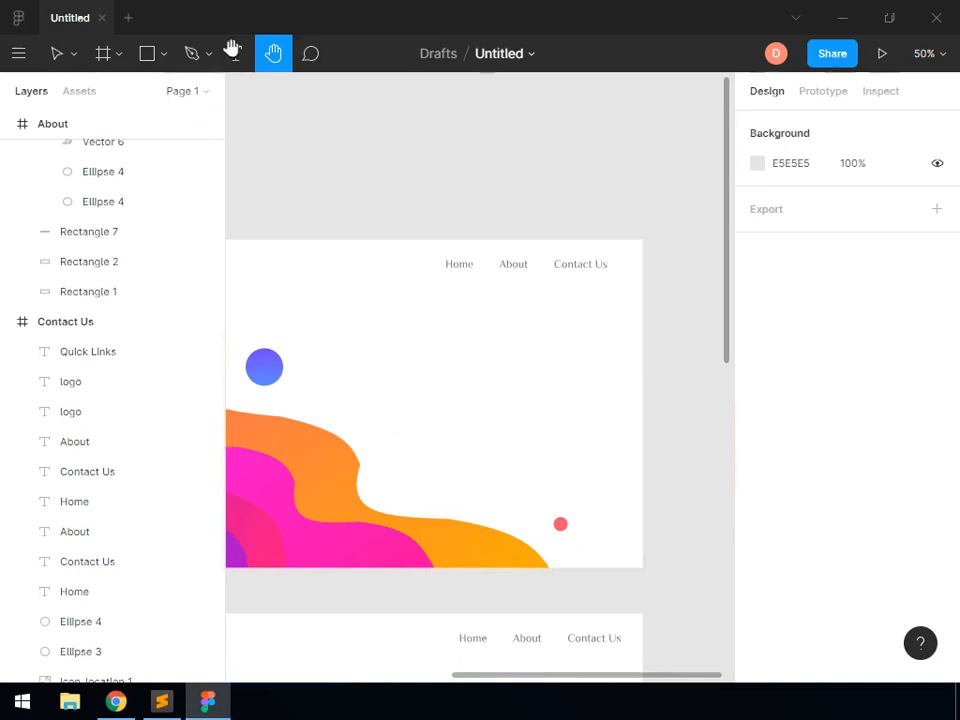
{"action": "left_click", "coordinate": [240, 55]}
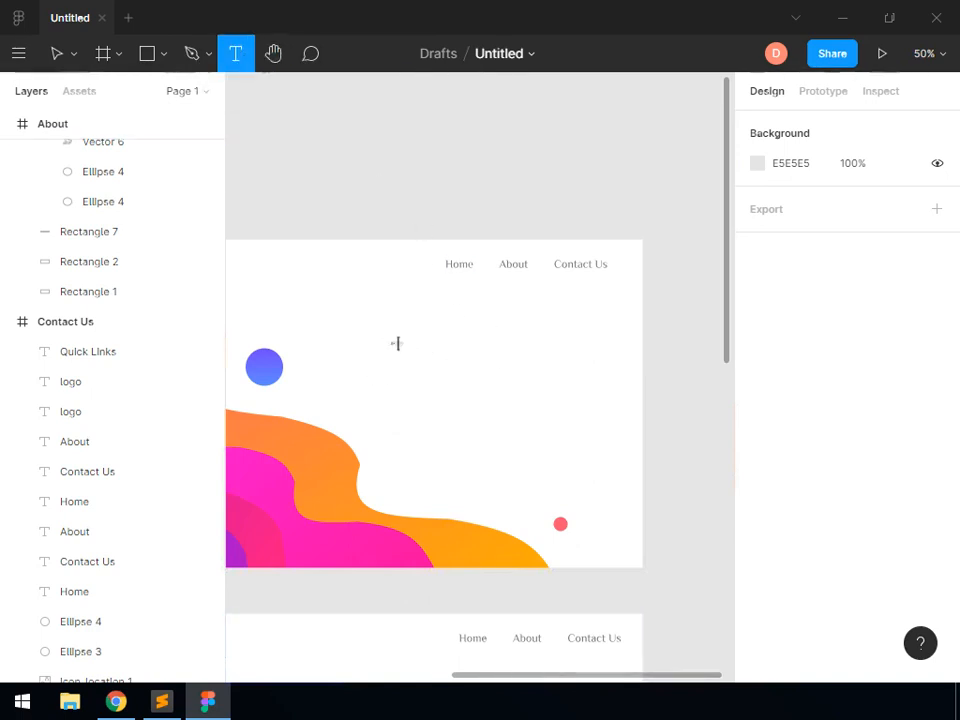
{"action": "left_click", "coordinate": [507, 373]}
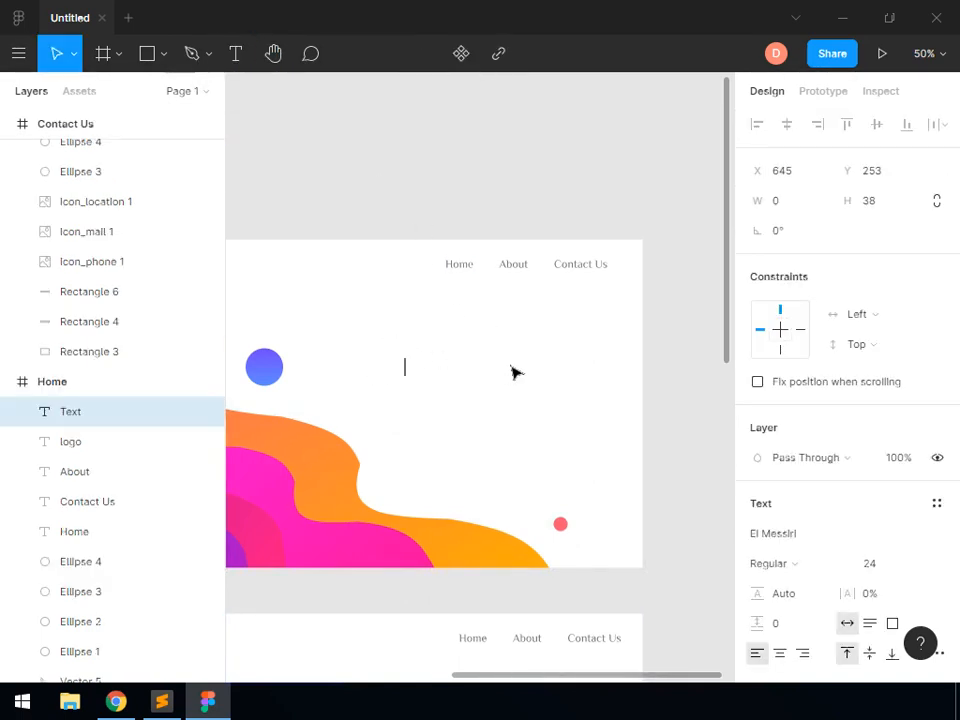
{"action": "type", "text": "Towards"}
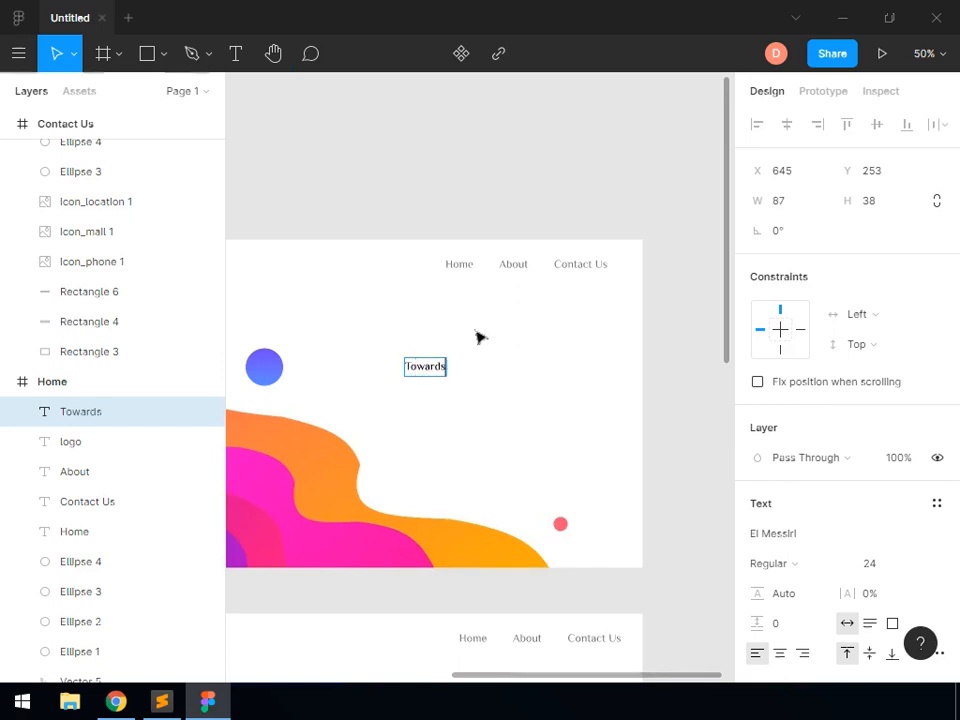
Add the text "Excellence." below "Towards" and "Providing you with the best of our services" beneath it as separate text layers
{"action": "left_click", "coordinate": [238, 55]}
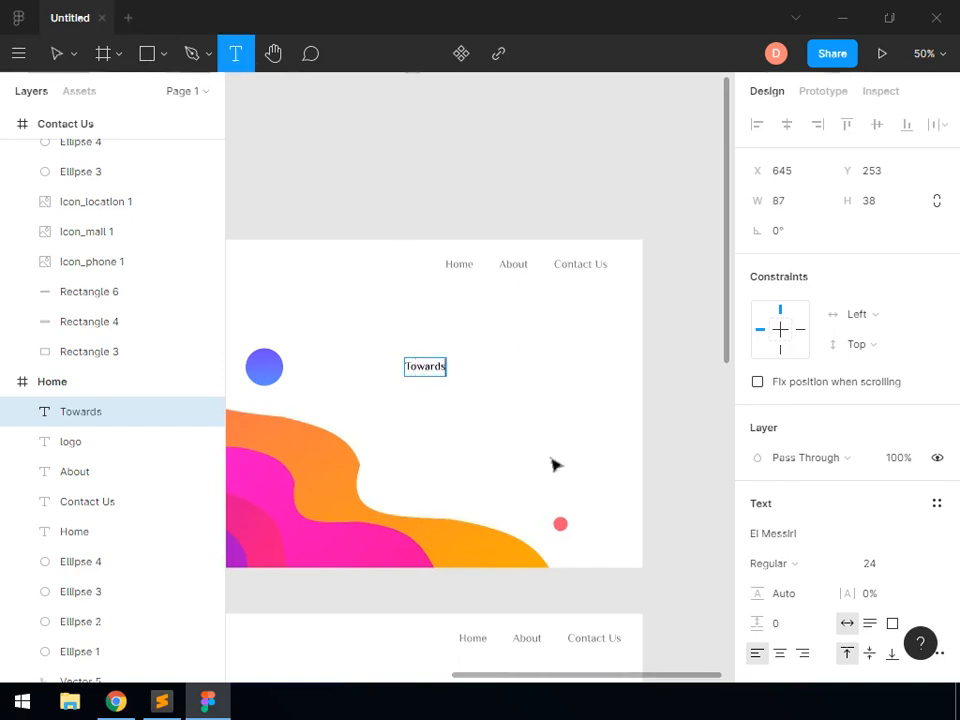
{"action": "left_click", "coordinate": [408, 388]}
{"action": "type", "text": "Excellence."}
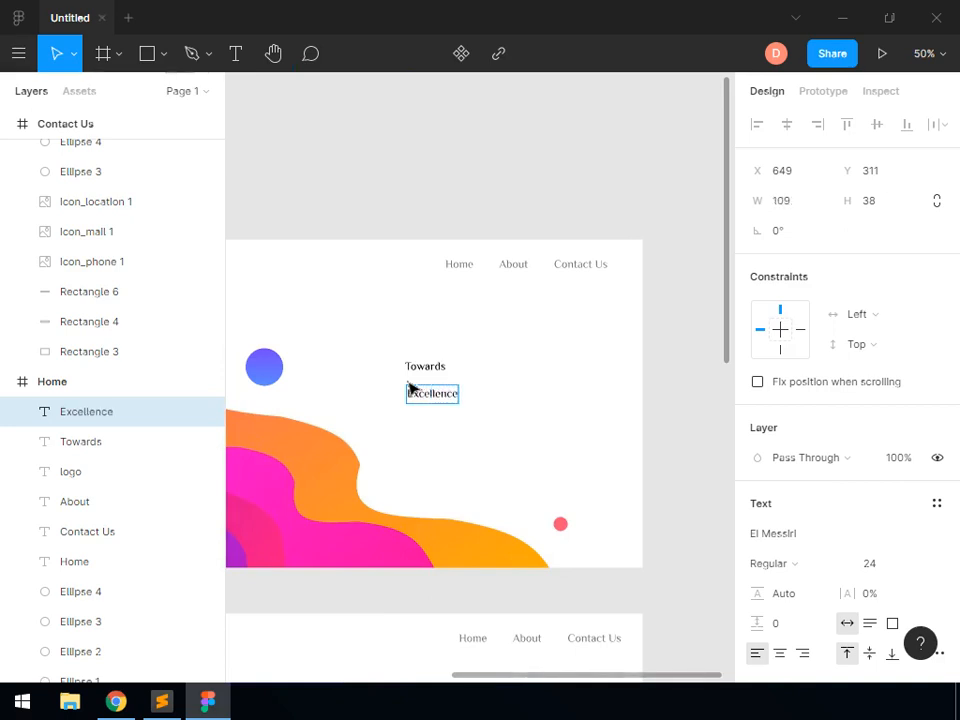
{"action": "left_click", "coordinate": [237, 56]}
{"action": "left_click", "coordinate": [413, 425]}
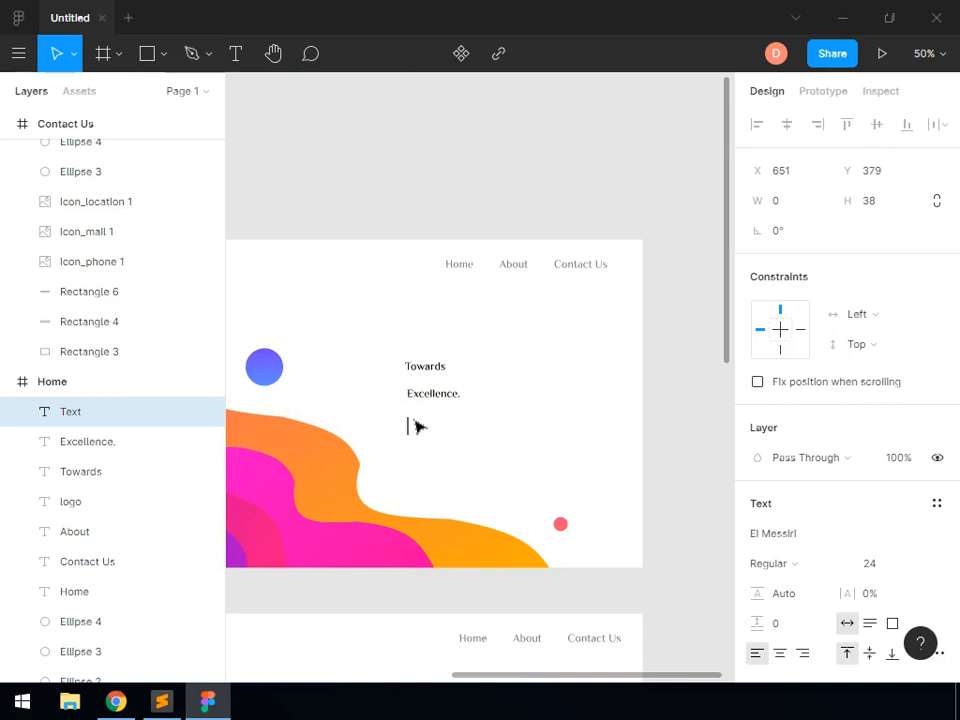
{"action": "type", "text": "Providing you with the best of our services"}
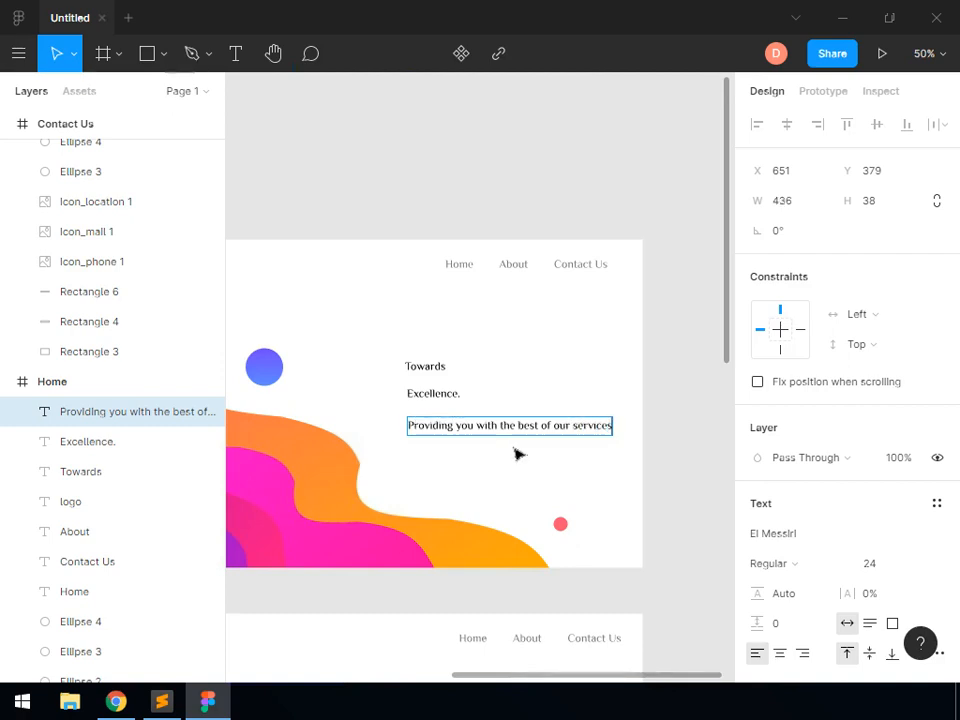
{"action": "left_click", "coordinate": [573, 217]}
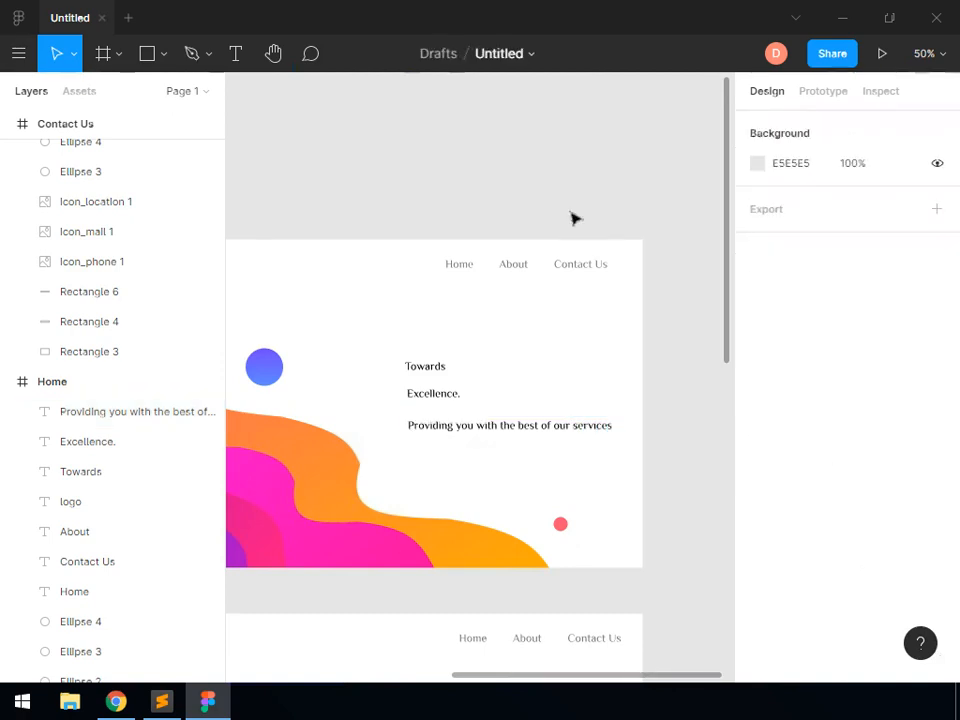
Colour the "Towards" and "Providing you with the best of our services" texts with the document grey 7A7A7A
{"action": "left_click", "coordinate": [429, 369]}
{"action": "left_click", "coordinate": [465, 440], "text": "shift"}
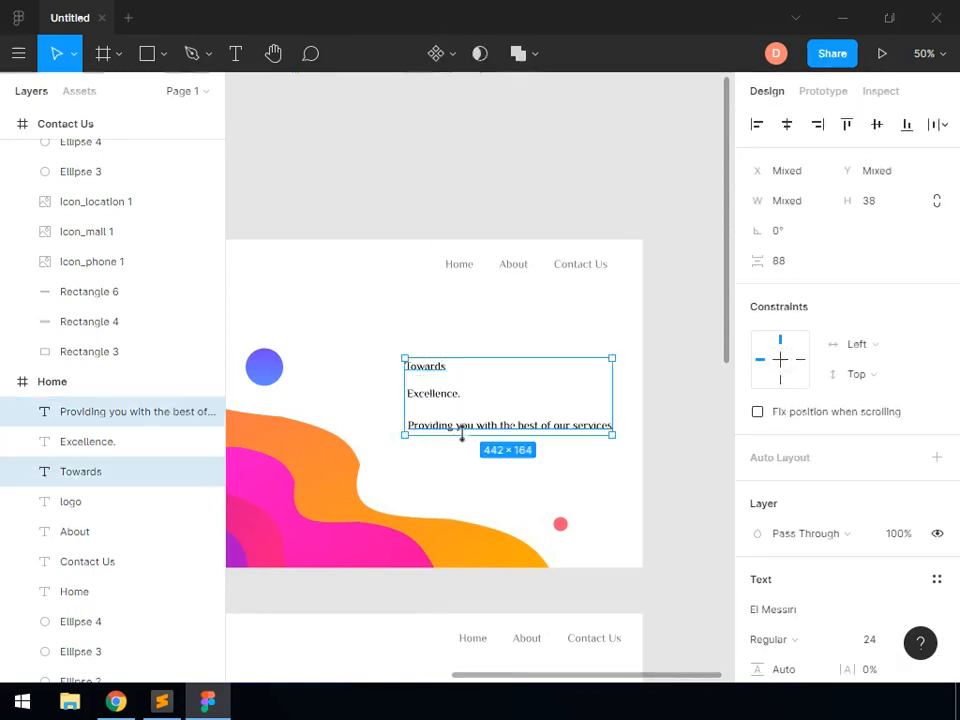
{"action": "scroll", "coordinate": [790, 630], "scroll_direction": "down", "scroll_amount": 3}
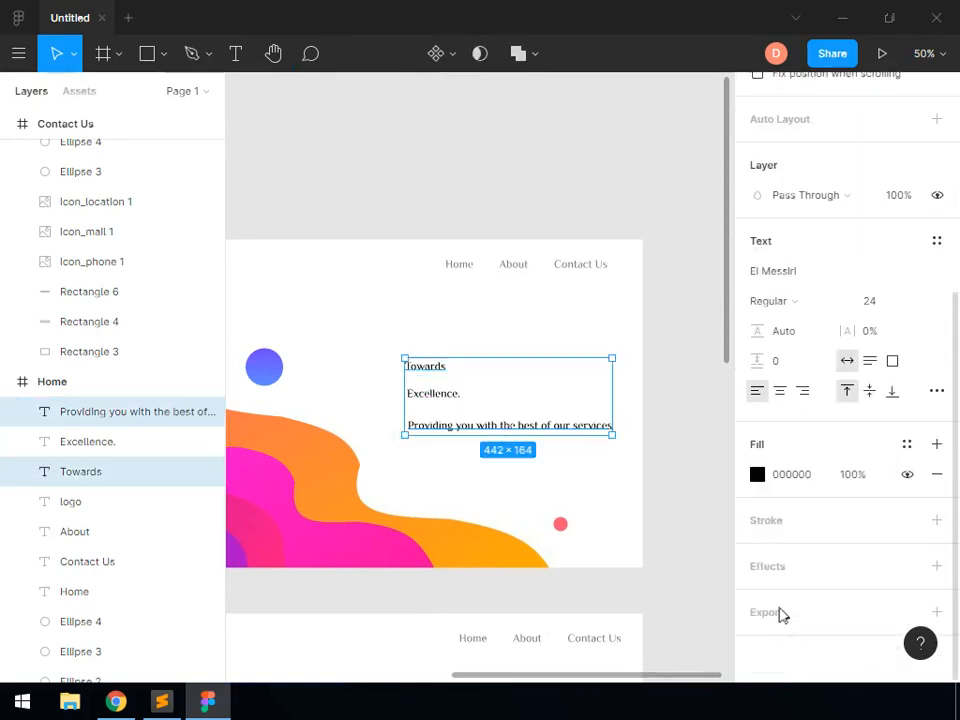
{"action": "left_click", "coordinate": [757, 474]}
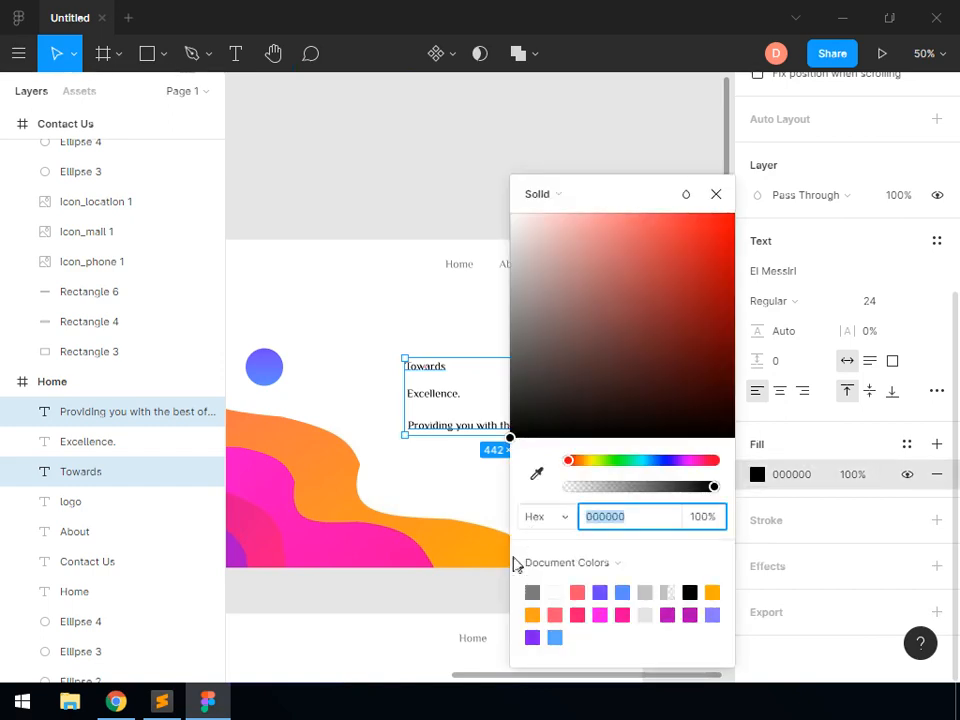
{"action": "left_click", "coordinate": [534, 593]}
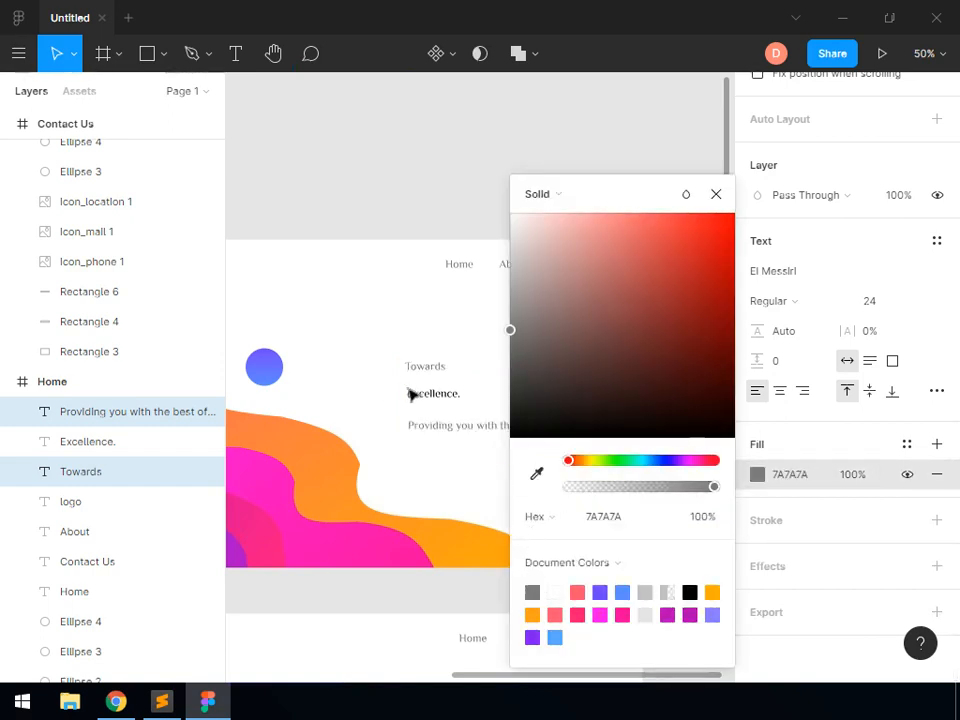
{"action": "left_click", "coordinate": [488, 416]}
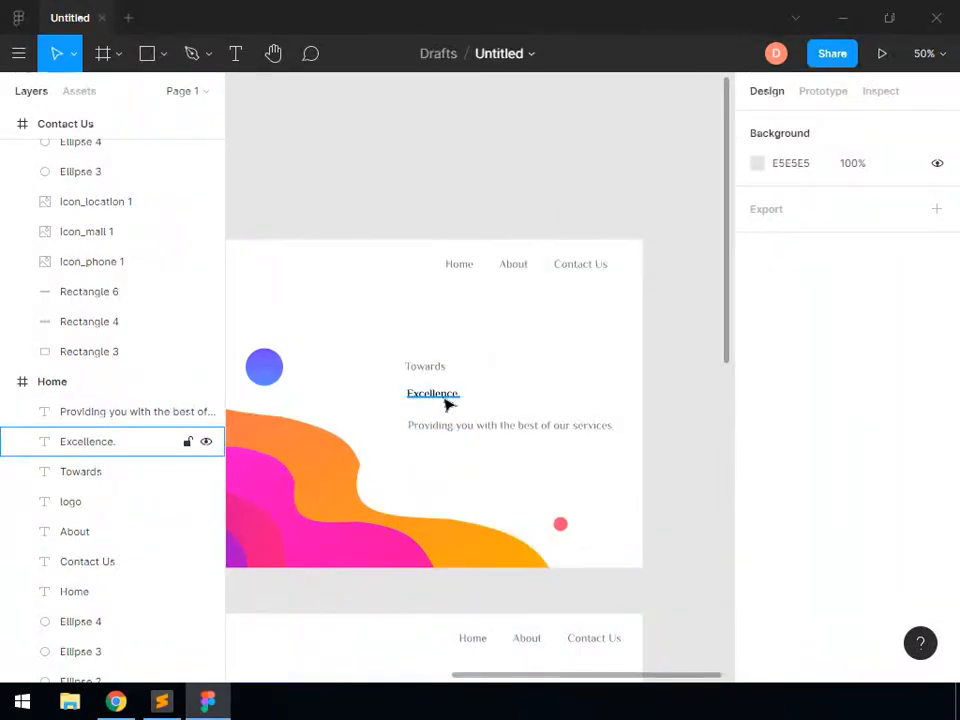
Set the "Excellence." text to font size 72 and move it up so its left edge aligns with "Towards"
{"action": "left_click", "coordinate": [446, 399]}
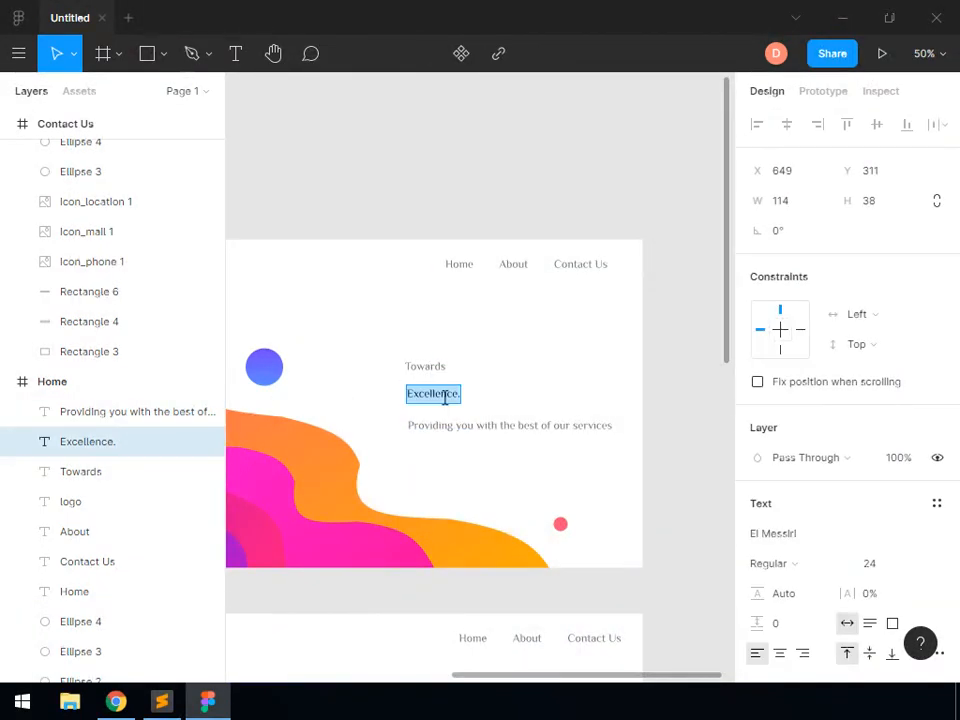
{"action": "left_click", "coordinate": [918, 566]}
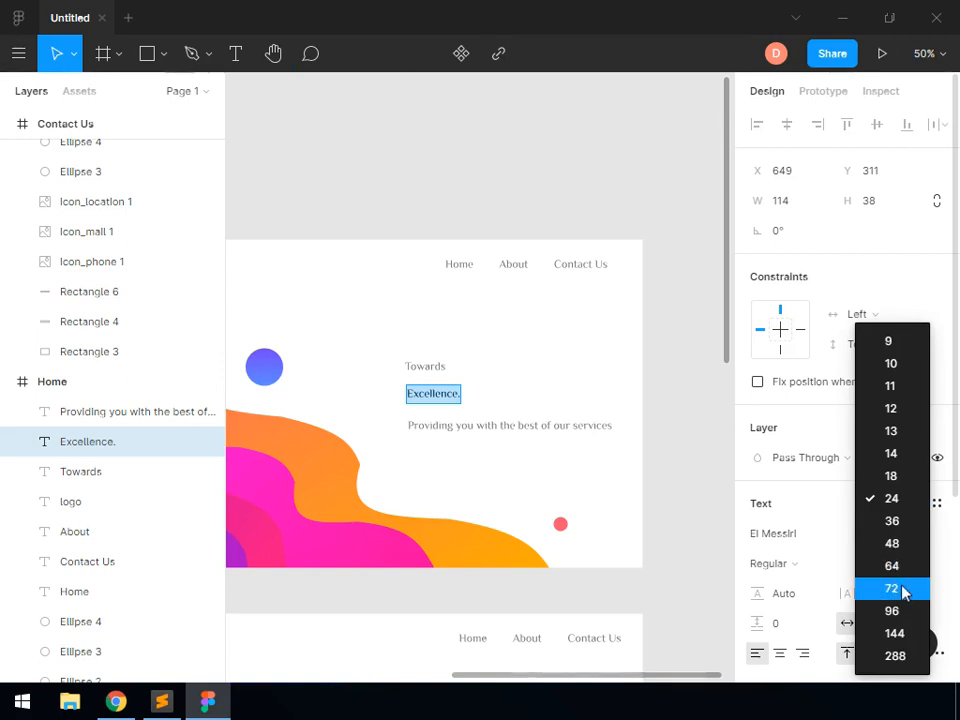
{"action": "left_click", "coordinate": [902, 592]}
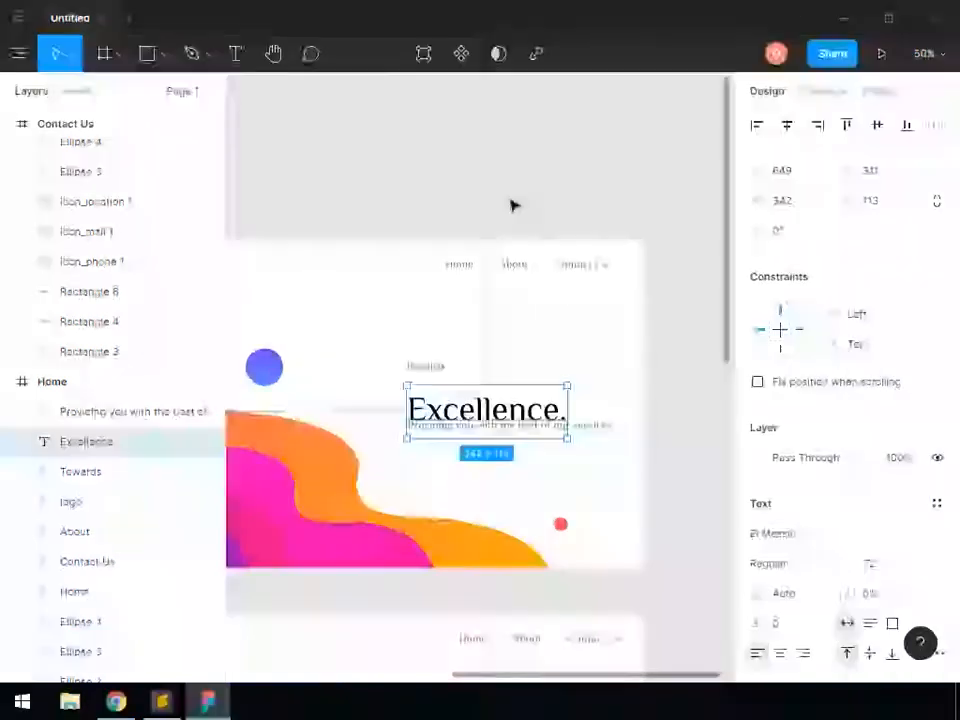
{"action": "left_click_drag", "start_coordinate": [460, 411], "coordinate": [465, 401]}
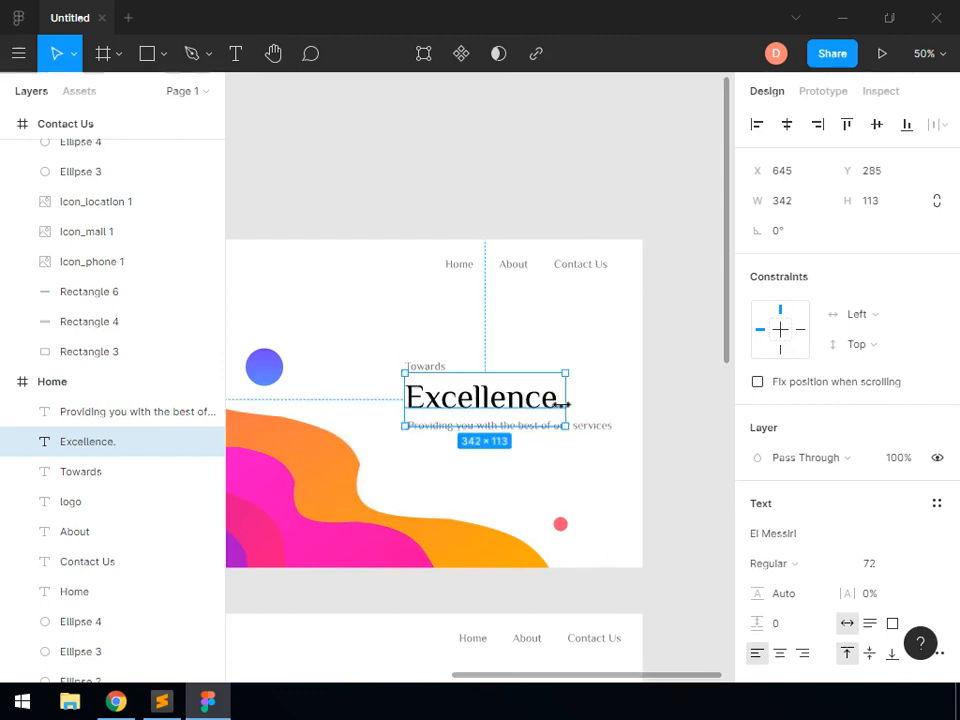
Colour only the full stop of the "Excellence." text with the document pink FF5474
{"action": "double_click", "coordinate": [561, 406]}
{"action": "left_click", "coordinate": [561, 406]}
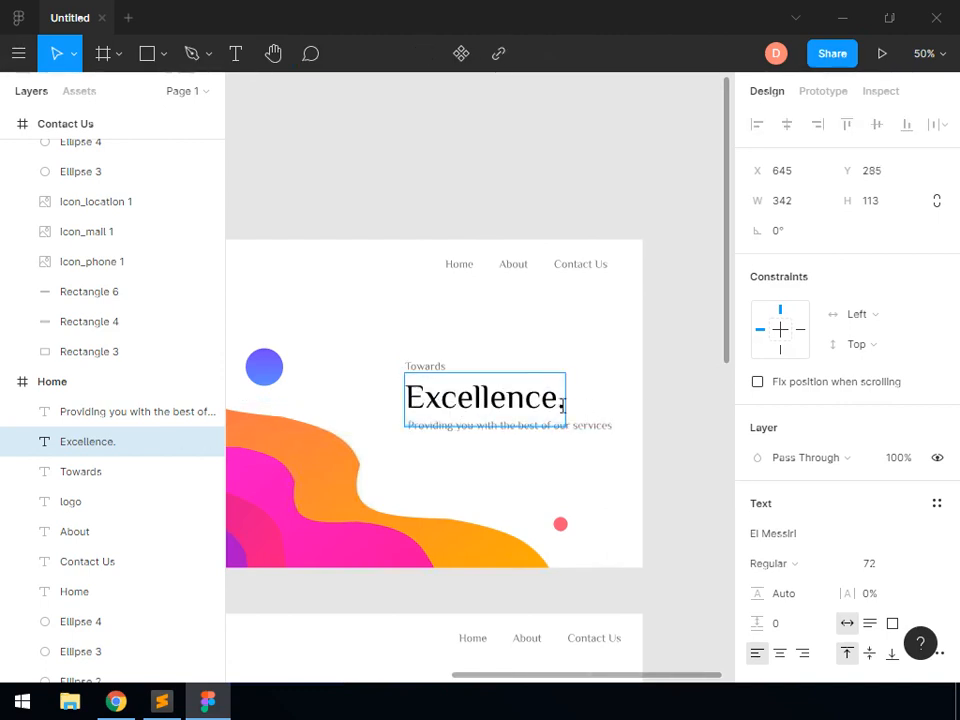
{"action": "scroll", "coordinate": [773, 568], "scroll_direction": "down", "scroll_amount": 5}
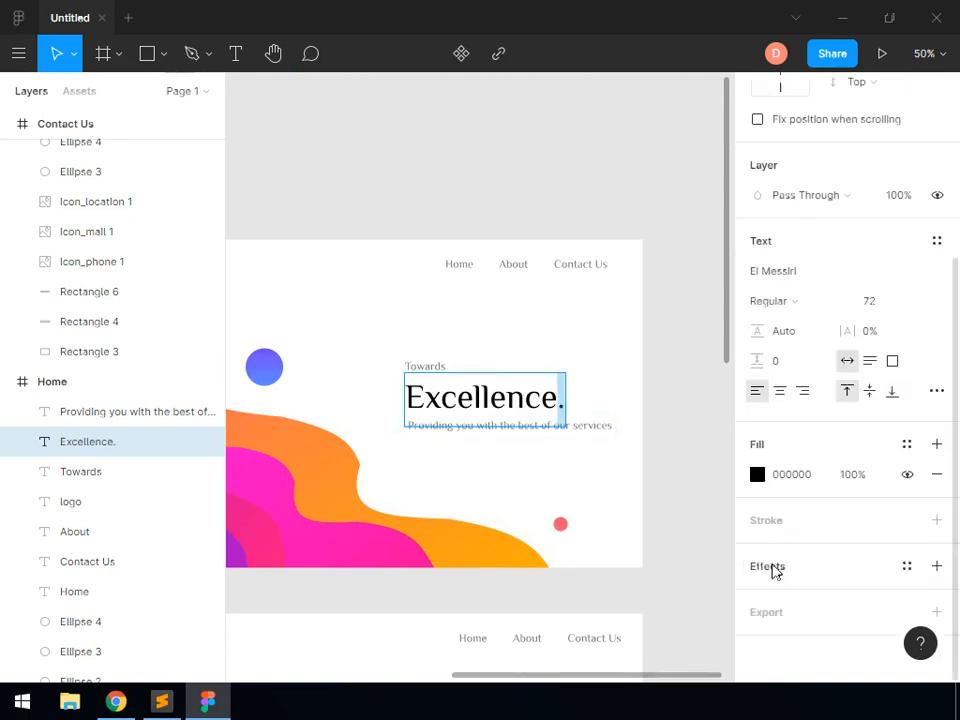
{"action": "left_click", "coordinate": [758, 475]}
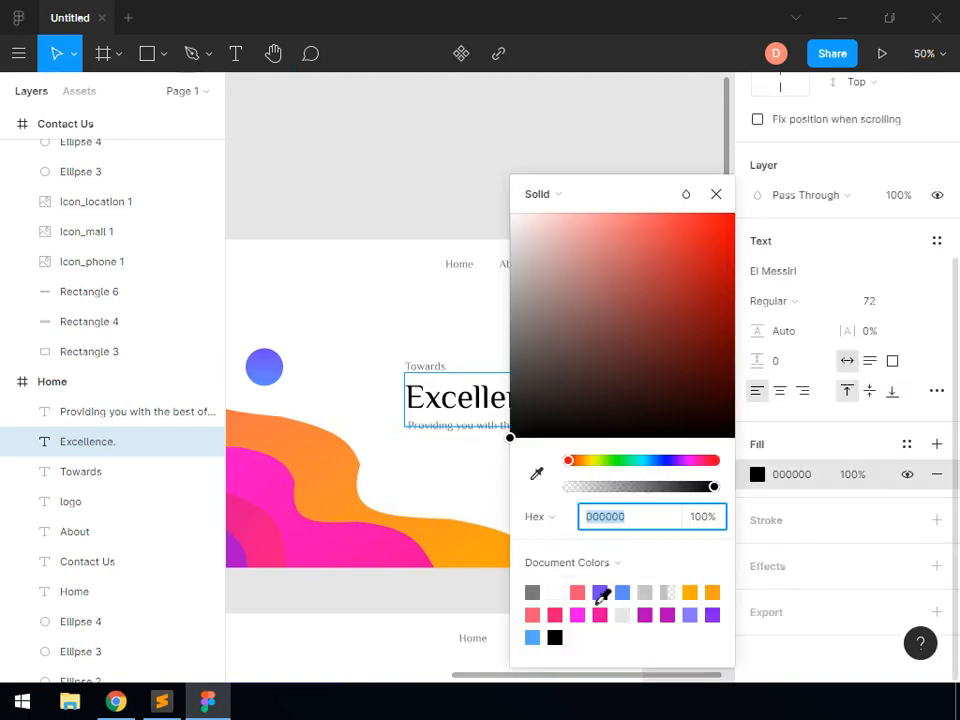
{"action": "left_click", "coordinate": [580, 593]}
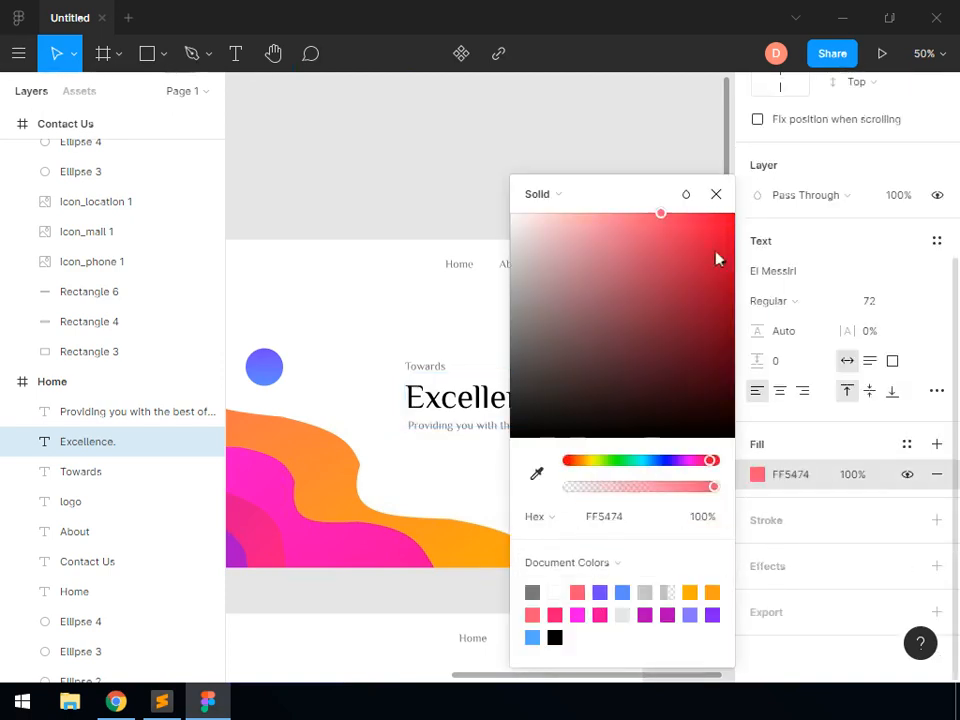
{"action": "left_click", "coordinate": [716, 195]}
{"action": "left_click", "coordinate": [306, 611]}
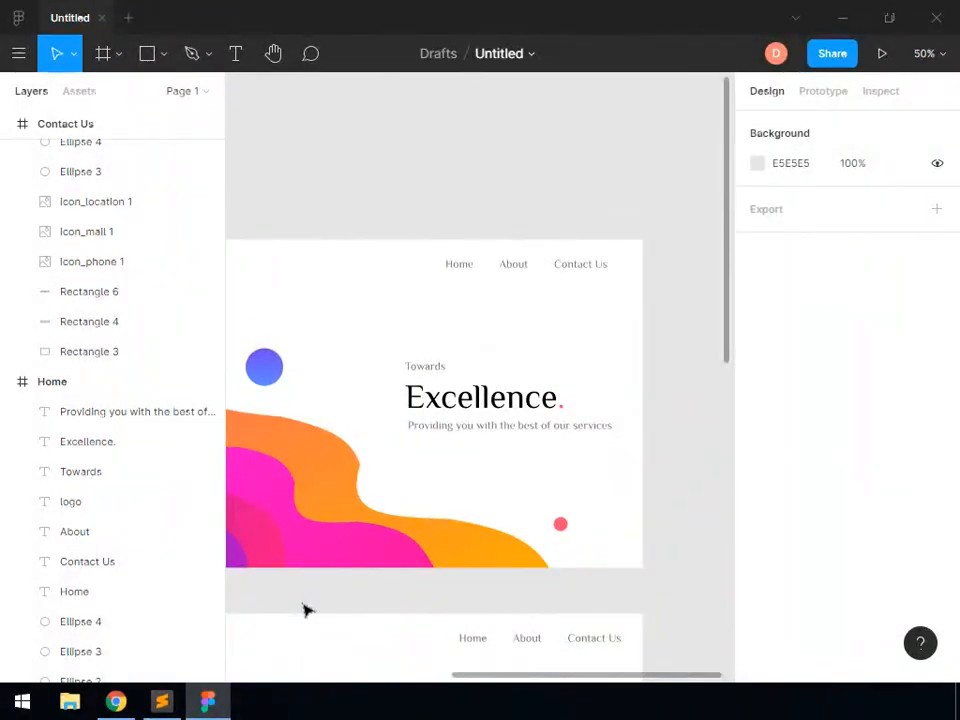
Add the text "About Us" in the white area below the navigation row of the About frame
{"action": "left_click", "coordinate": [273, 54]}
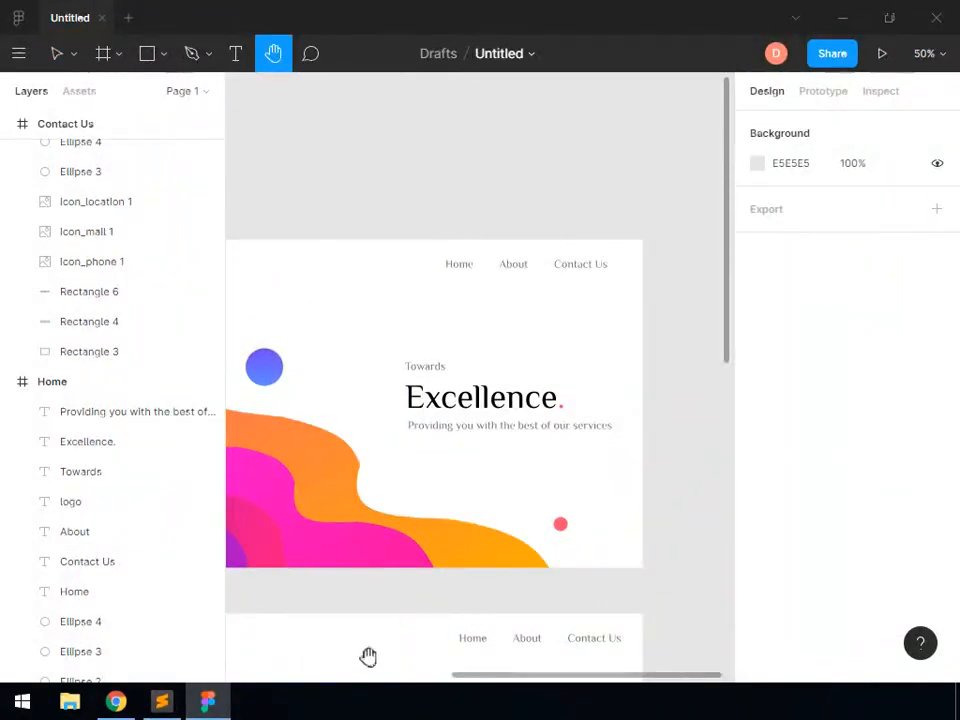
{"action": "scroll", "coordinate": [499, 369], "scroll_direction": "down", "scroll_amount": 5}
{"action": "scroll", "coordinate": [499, 369], "scroll_direction": "left", "scroll_amount": 3}
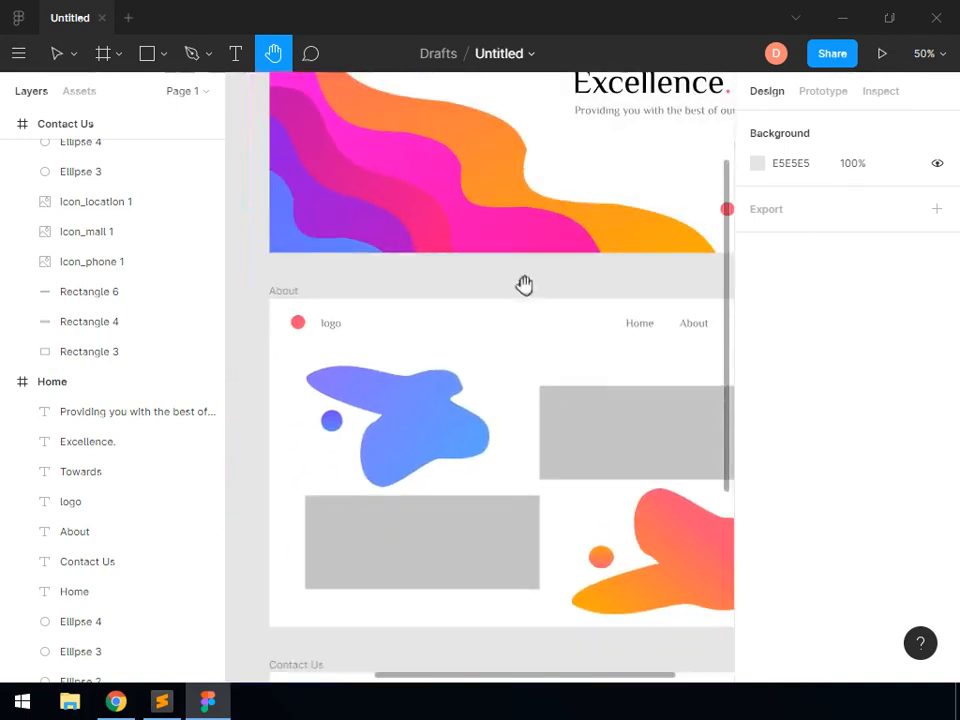
{"action": "scroll", "coordinate": [535, 289], "scroll_direction": "down", "scroll_amount": 2}
{"action": "scroll", "coordinate": [535, 289], "scroll_direction": "right", "scroll_amount": 2}
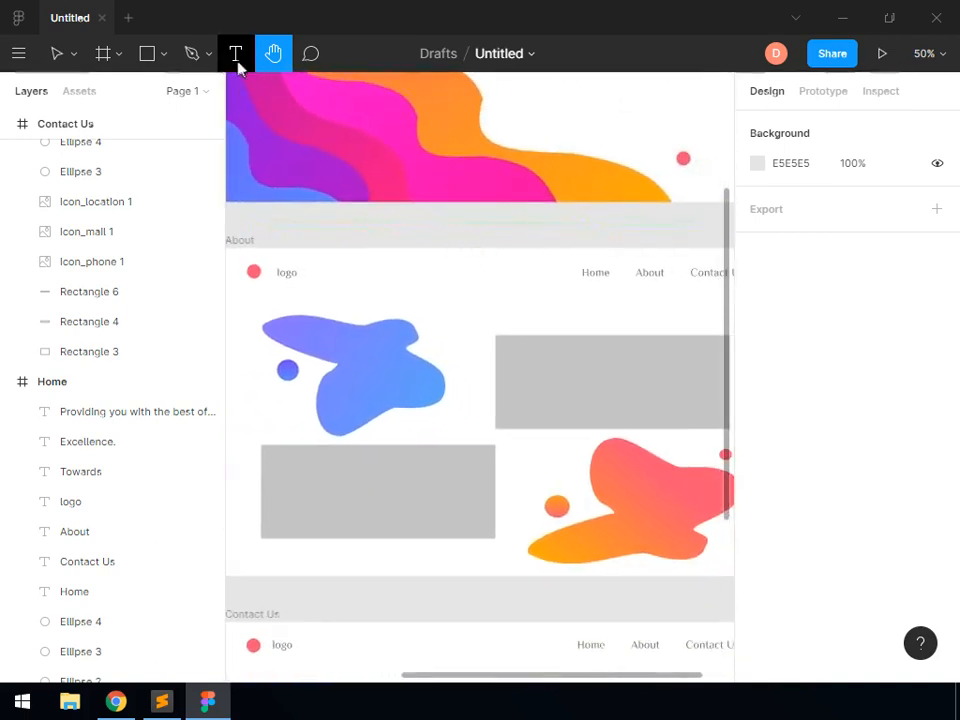
{"action": "left_click", "coordinate": [238, 62]}
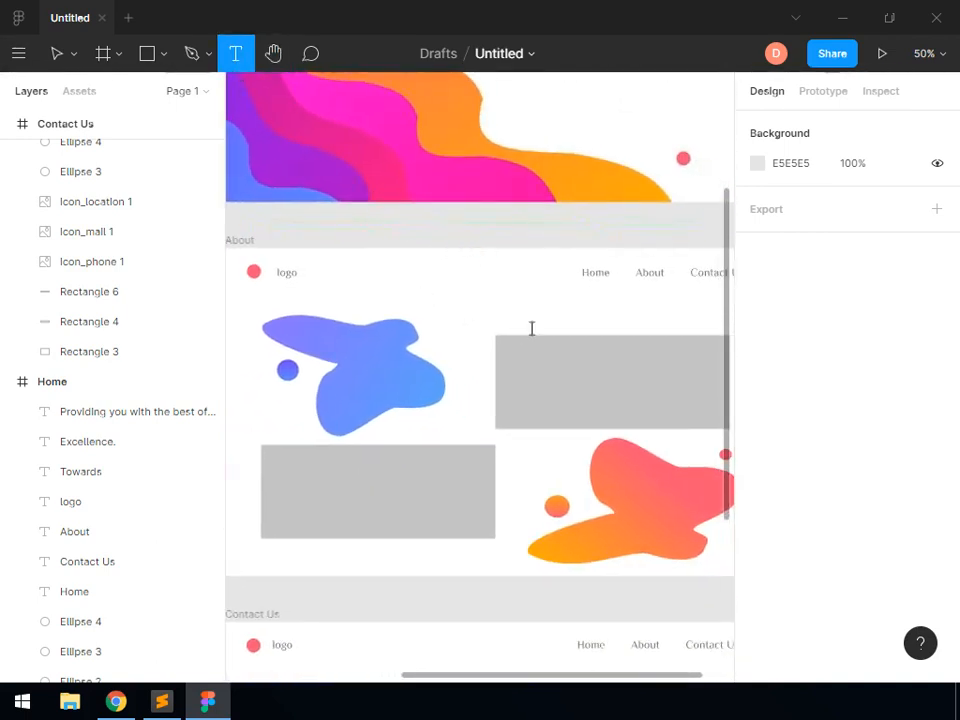
{"action": "left_click", "coordinate": [422, 297]}
{"action": "type", "text": "A"}
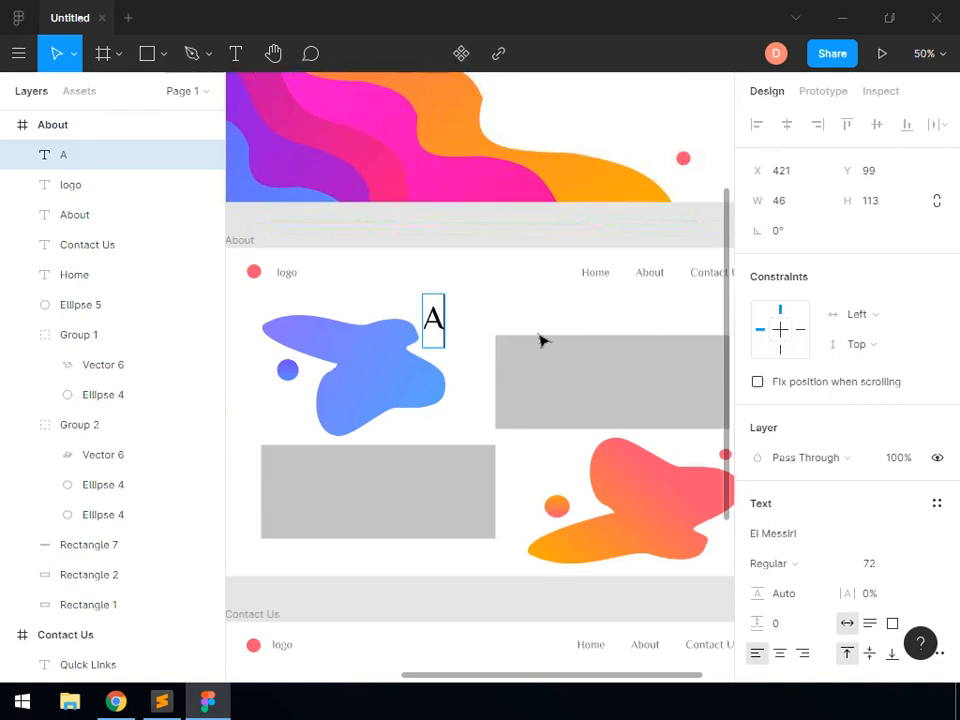
{"action": "type", "text": "bout Us"}
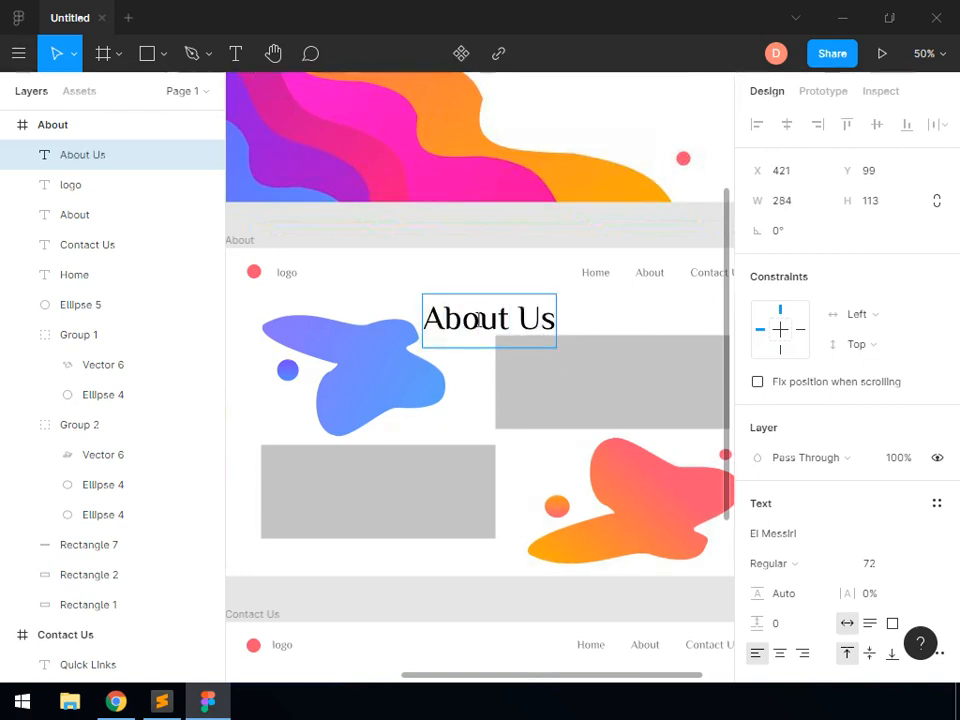
Make the "About Us" heading Bold at font size 48 and centre it horizontally in the About frame
{"action": "key", "text": "ctrl+a"}
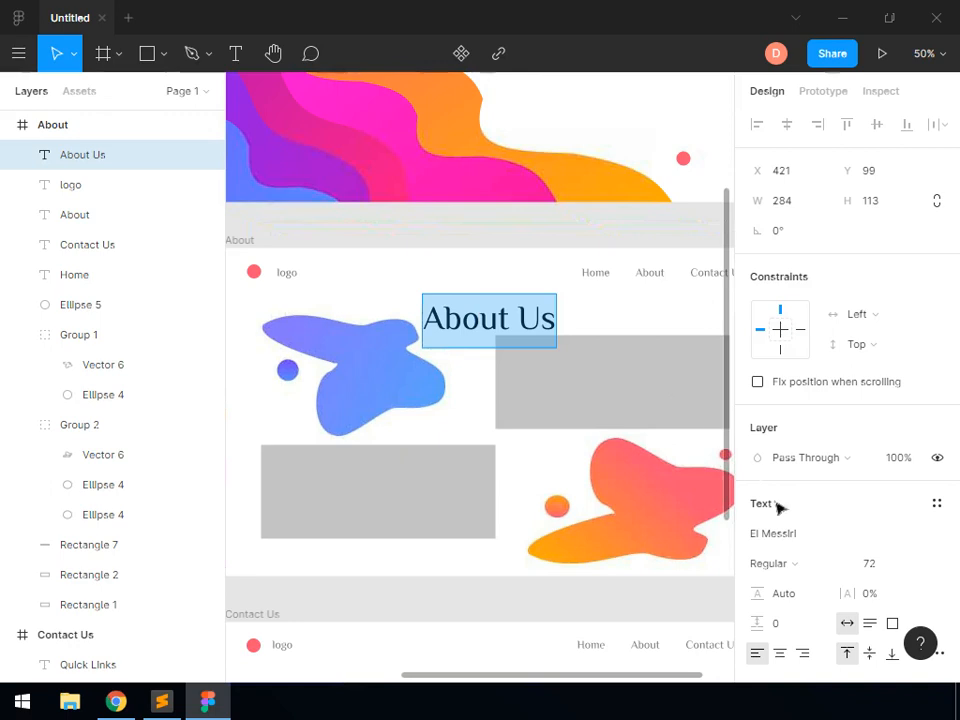
{"action": "left_click", "coordinate": [805, 566]}
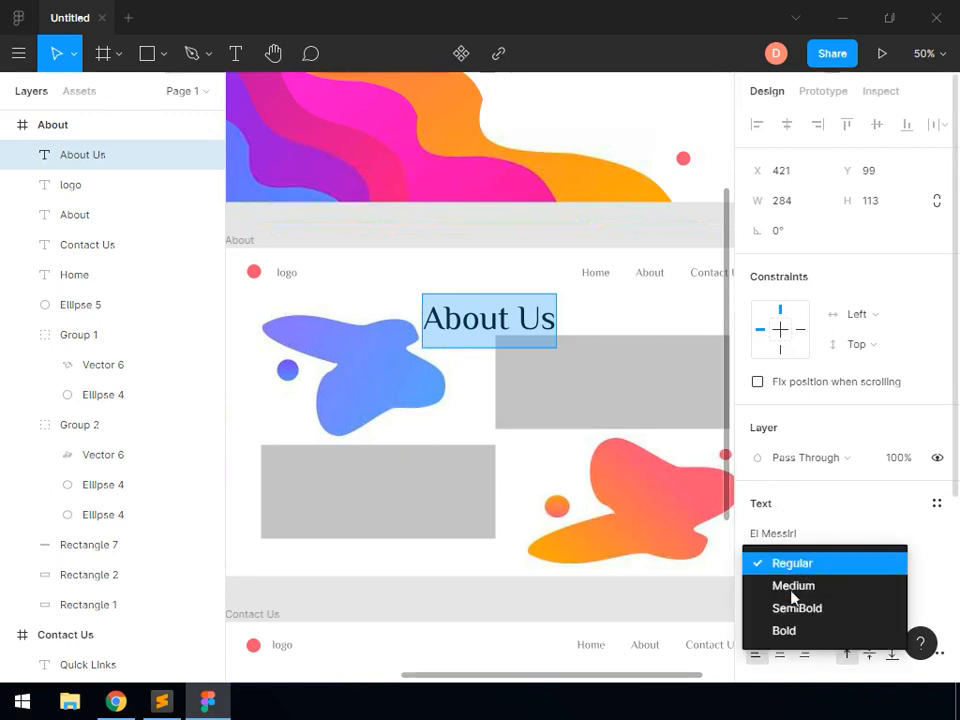
{"action": "left_click", "coordinate": [790, 630]}
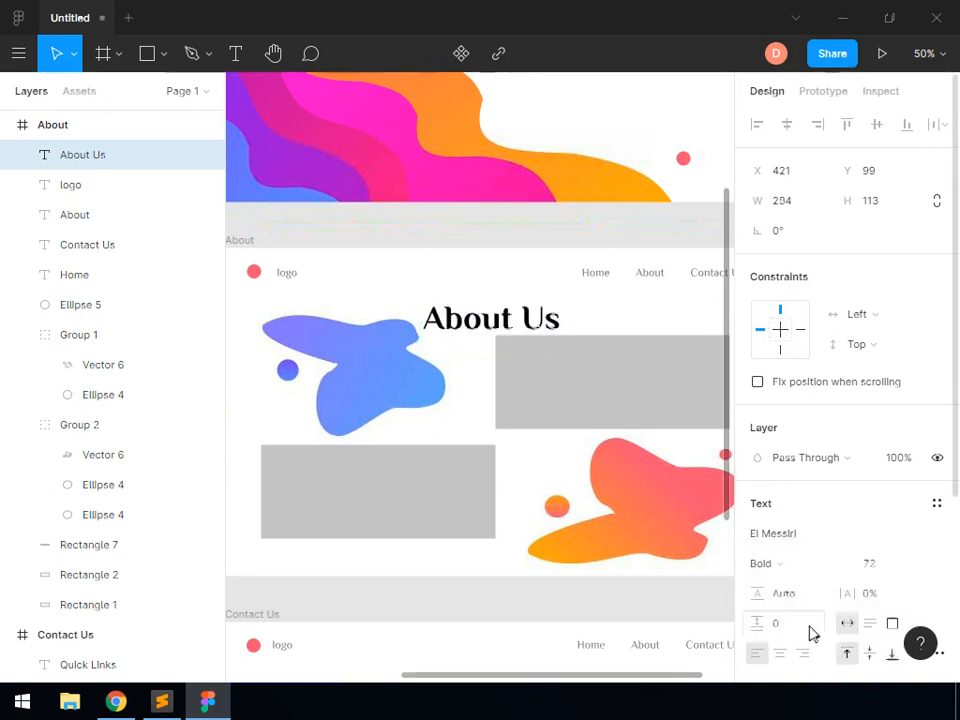
{"action": "left_click", "coordinate": [918, 566]}
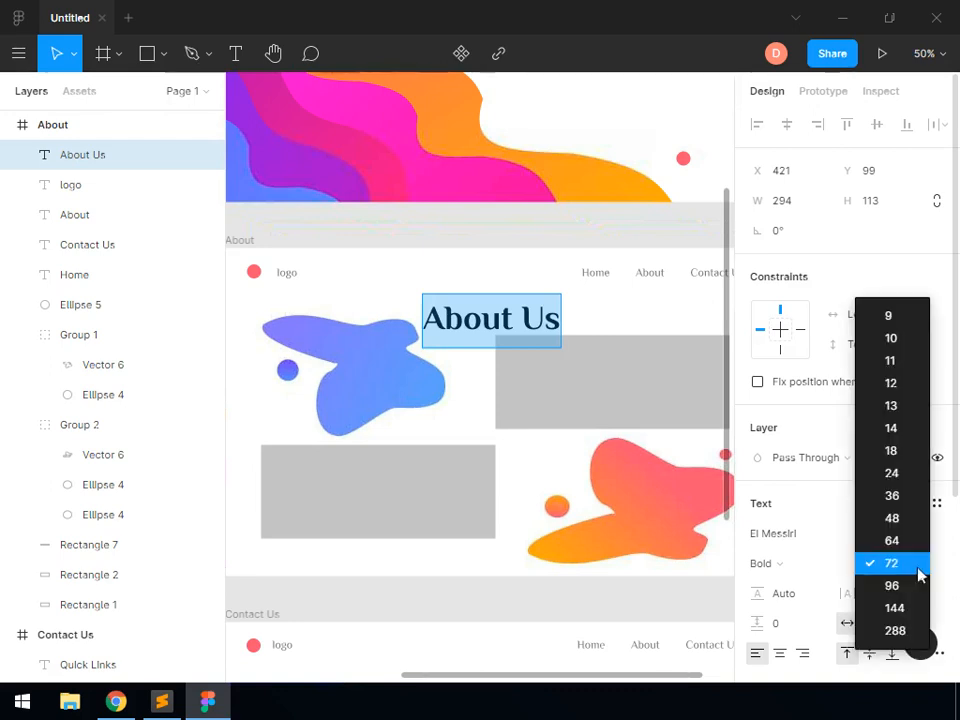
{"action": "left_click", "coordinate": [899, 519]}
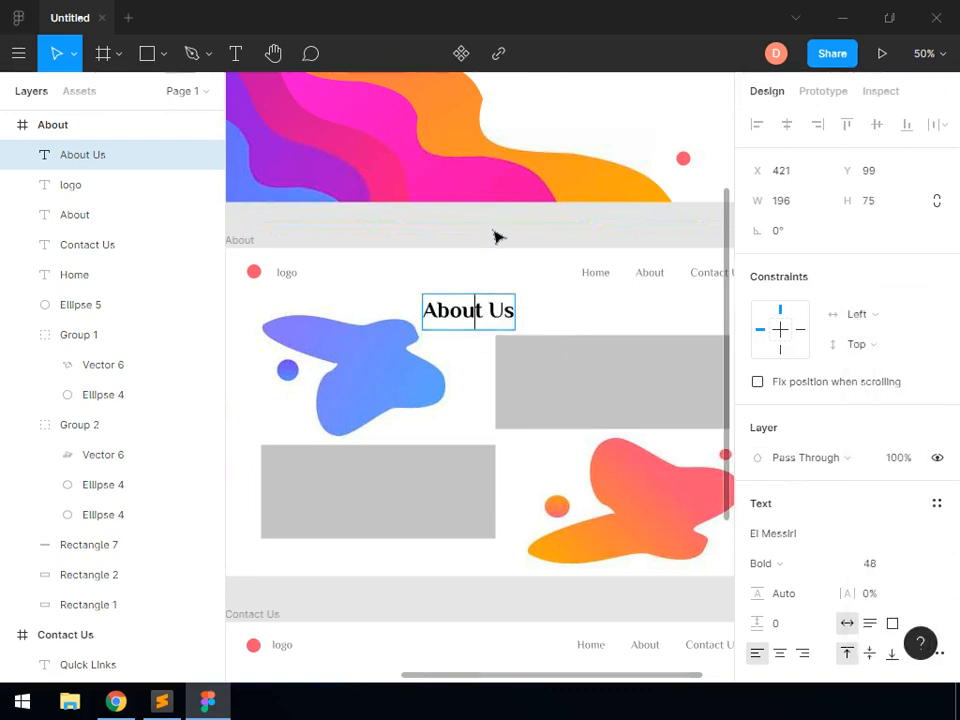
{"action": "left_click", "coordinate": [487, 318]}
{"action": "left_click_drag", "start_coordinate": [489, 319], "coordinate": [511, 328]}
{"action": "key", "text": "Escape"}
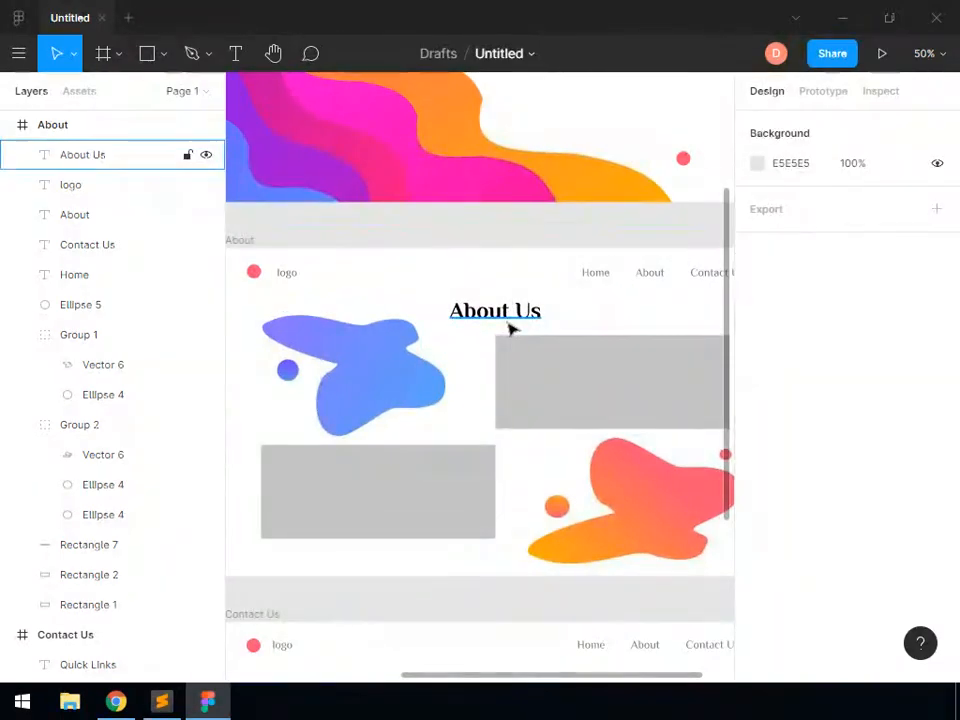
Duplicate the "About Us" heading into the Contact Us frame, just above the grey box, and change its text to "Contact Us"
{"action": "left_click", "coordinate": [510, 328]}
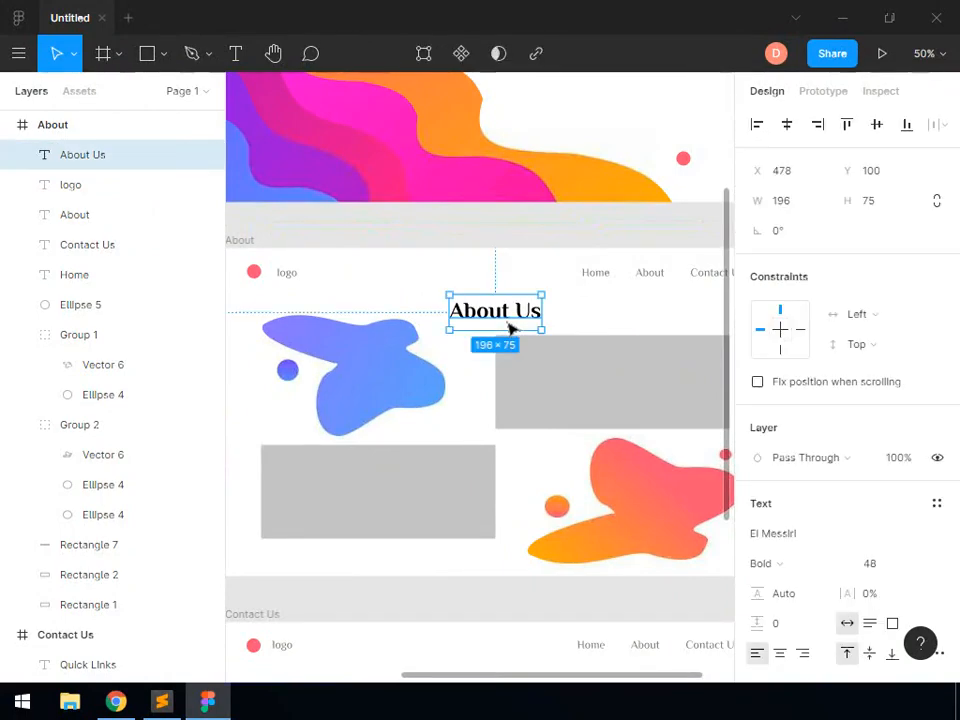
{"action": "key", "text": "ctrl+c"}
{"action": "key", "text": "ctrl+v"}
{"action": "left_click_drag", "start_coordinate": [510, 320], "coordinate": [504, 523]}
{"action": "scroll", "coordinate": [510, 553], "scroll_direction": "down", "scroll_amount": 3}
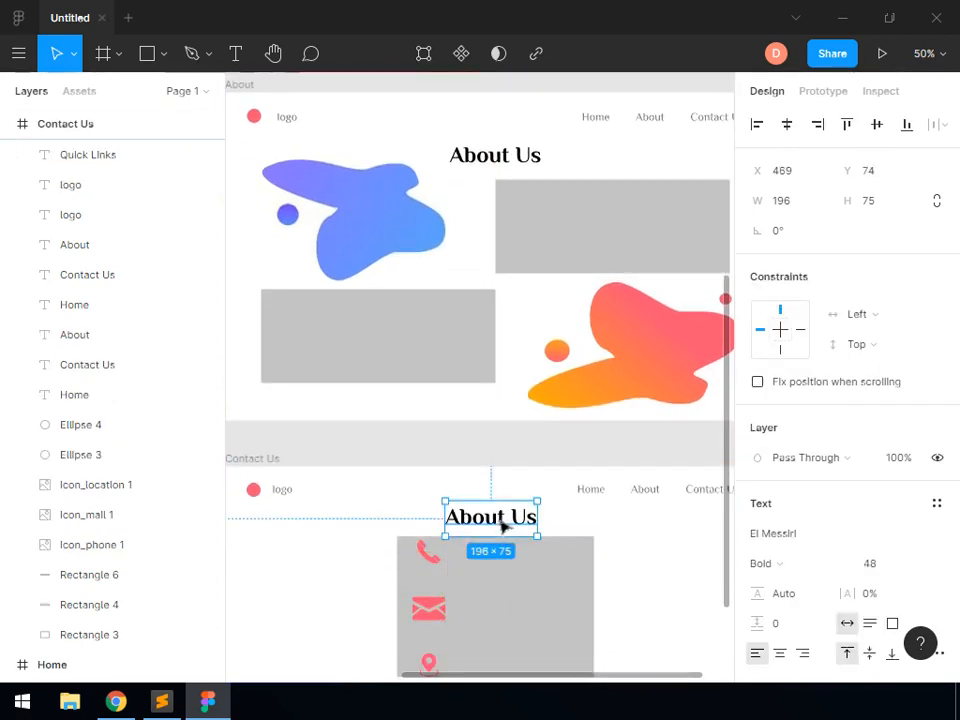
{"action": "double_click", "coordinate": [480, 519]}
{"action": "double_click", "coordinate": [480, 519]}
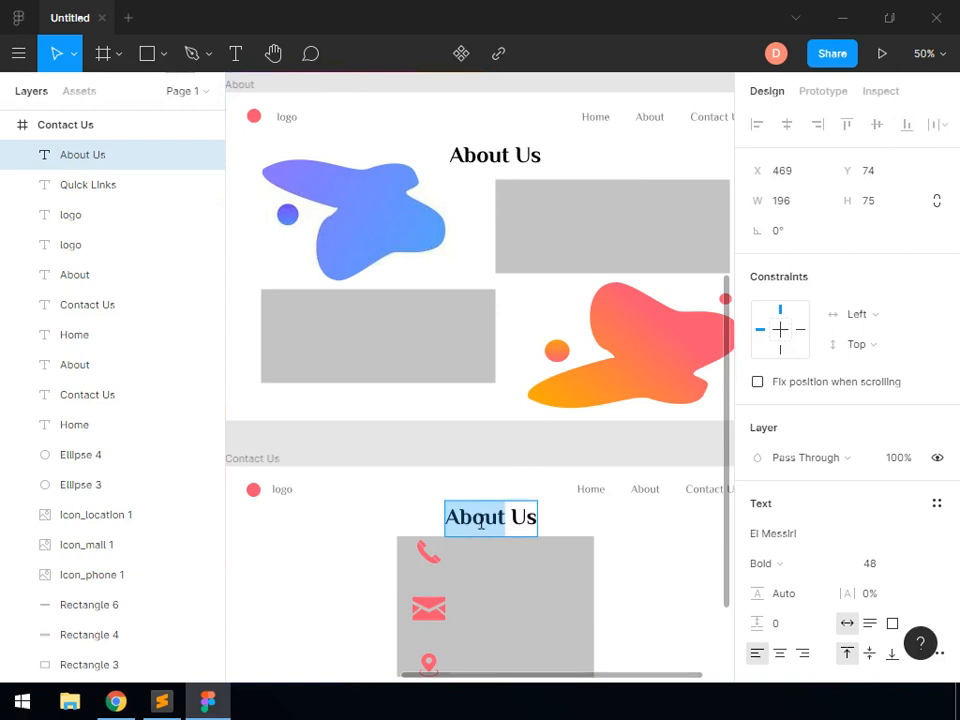
{"action": "type", "text": "Contact"}
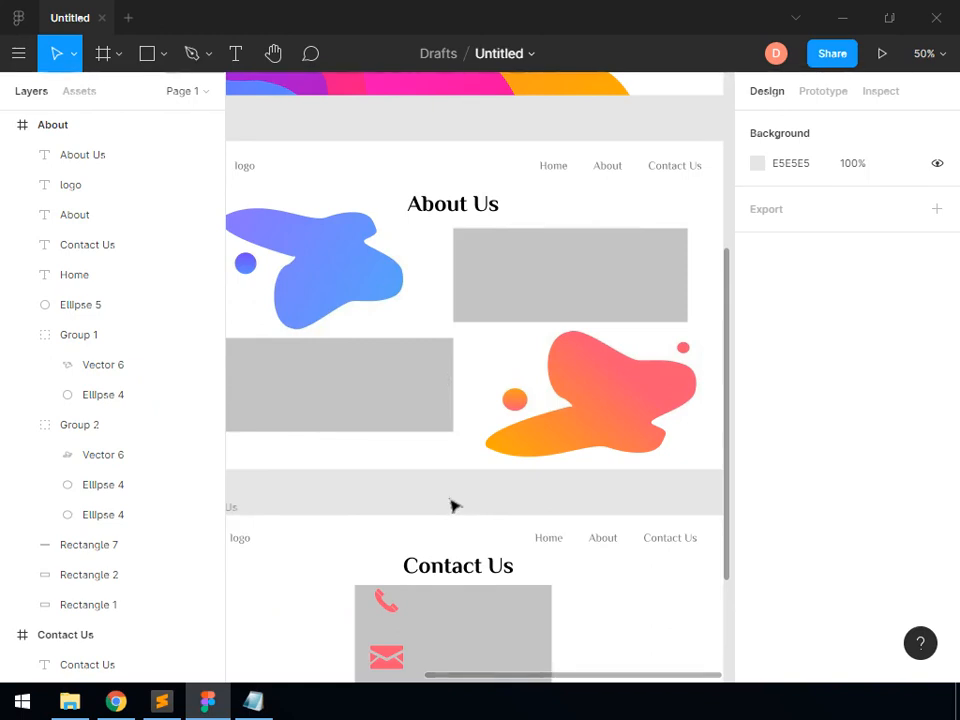
Switch to File Explorer and open sample_texts.txt from the Task 4 folder of My Project on the Desktop
{"action": "left_click", "coordinate": [69, 701]}
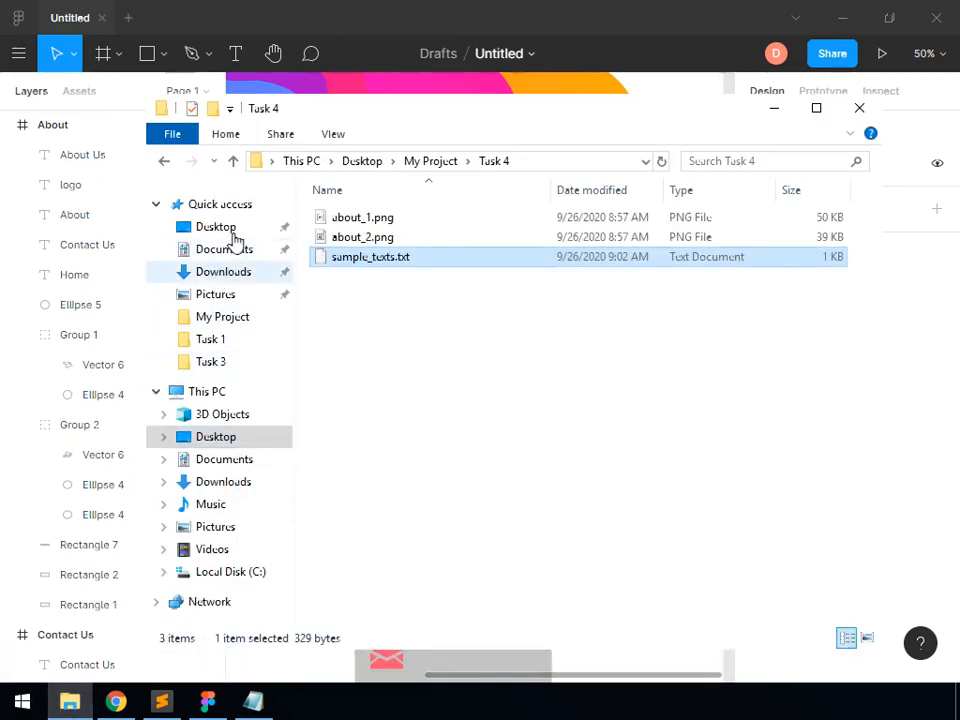
{"action": "left_click", "coordinate": [230, 232]}
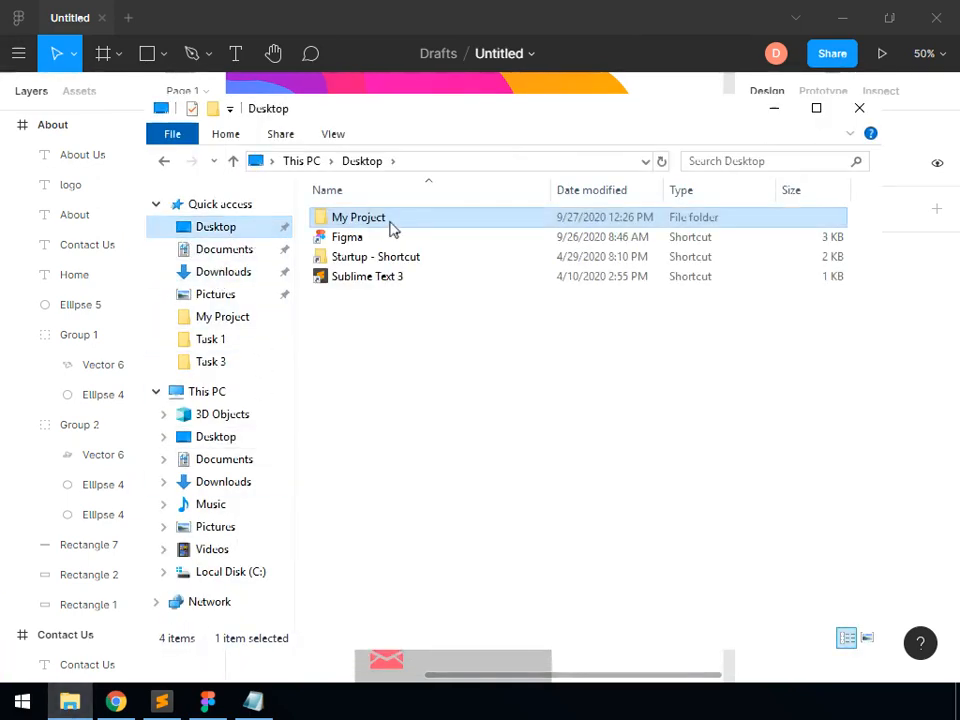
{"action": "double_click", "coordinate": [391, 229]}
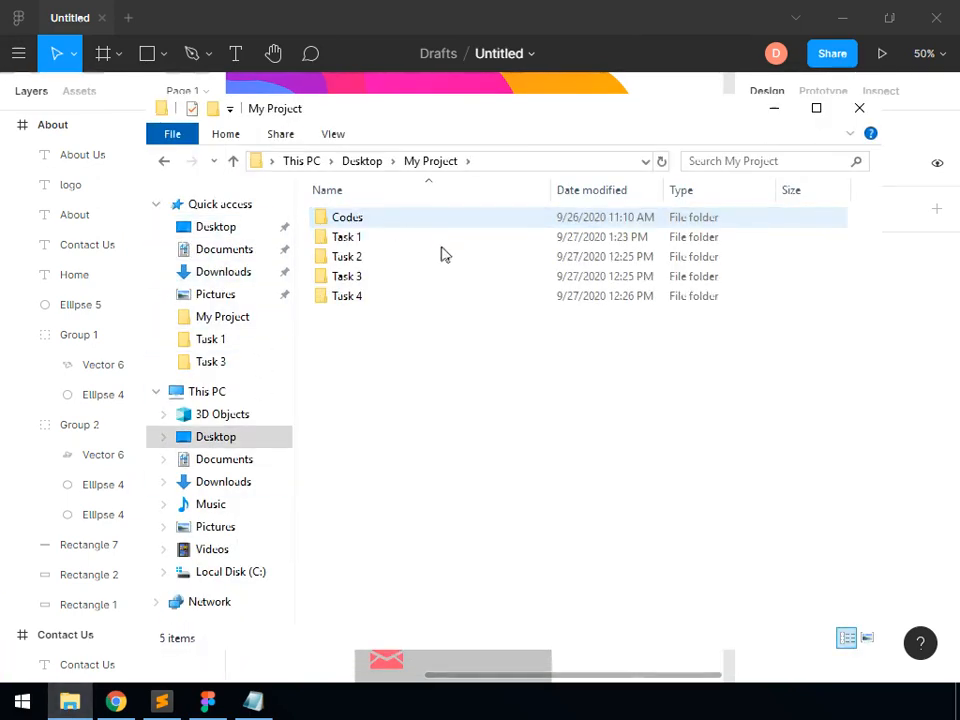
{"action": "double_click", "coordinate": [391, 302]}
{"action": "double_click", "coordinate": [391, 258]}
Copy the first two-line "Lorem ipsum" paragraph of the text file and minimize the Notepad and File Explorer windows
{"action": "left_click", "coordinate": [292, 288]}
{"action": "left_click_drag", "start_coordinate": [20, 122], "coordinate": [581, 150]}
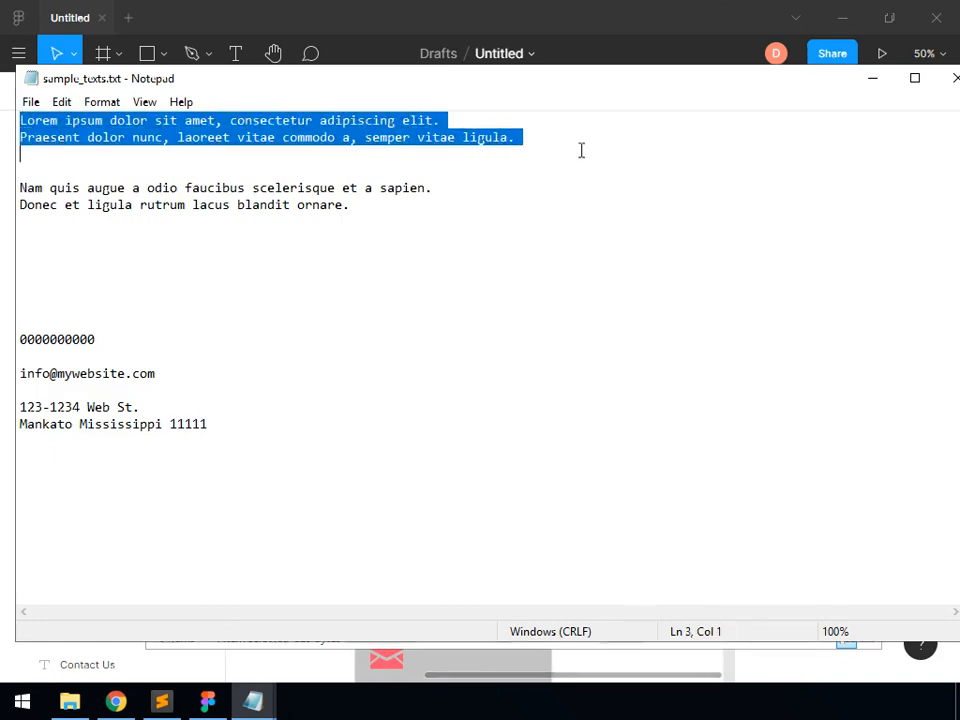
{"action": "left_click", "coordinate": [873, 80]}
{"action": "left_click", "coordinate": [777, 117]}
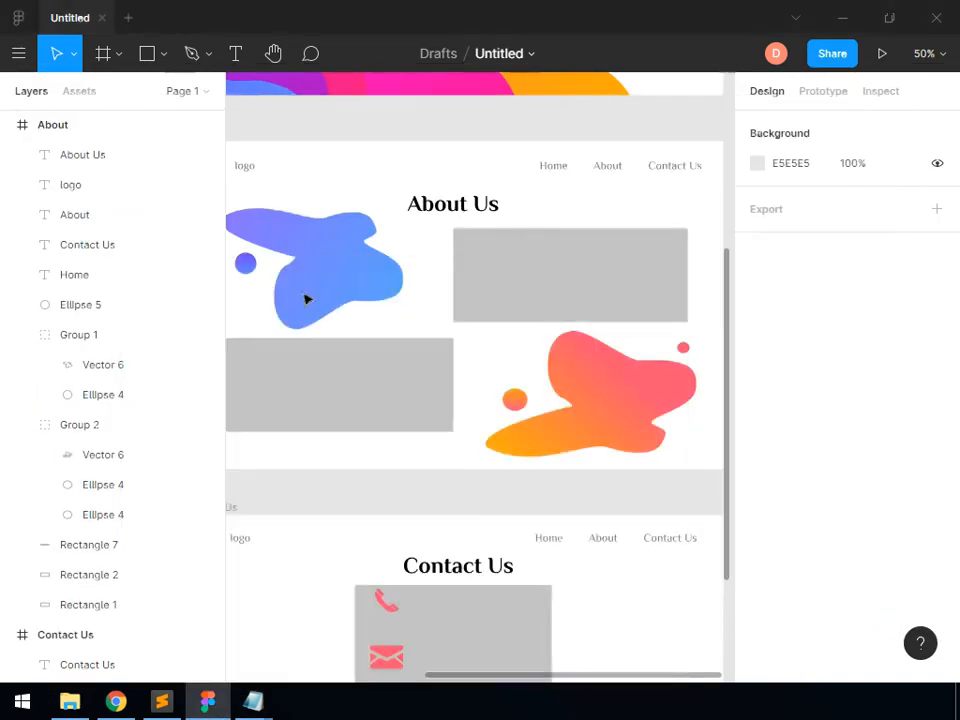
Draw a text box about 500 × 203 over the About frame's upper grey rectangle and paste the copied "Lorem ipsum" paragraph into it
{"action": "left_click", "coordinate": [236, 63]}
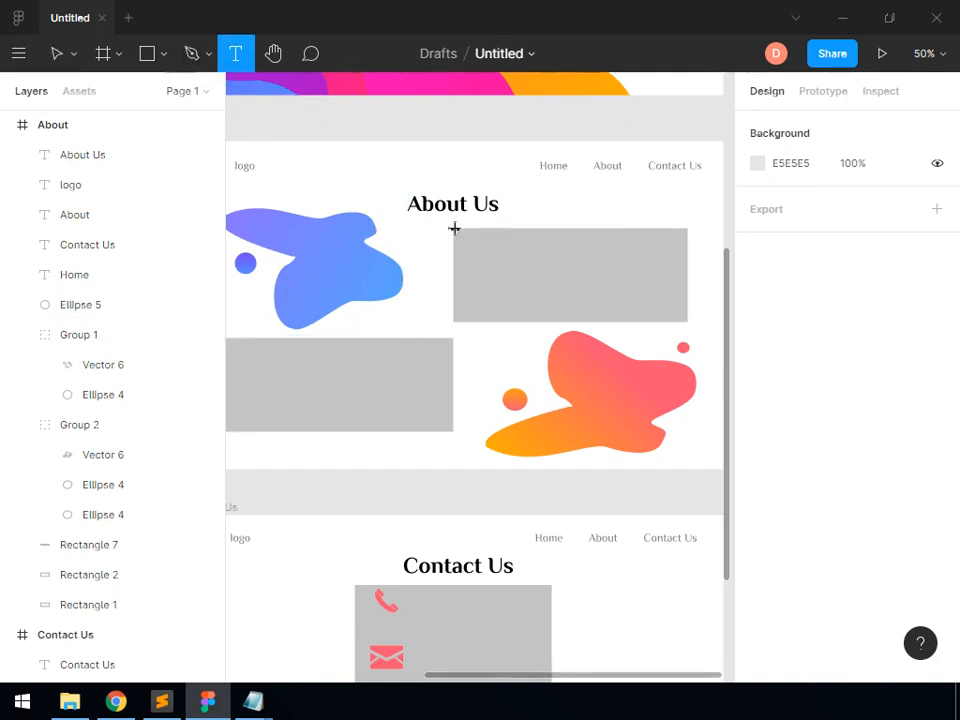
{"action": "left_click_drag", "start_coordinate": [453, 228], "coordinate": [689, 323]}
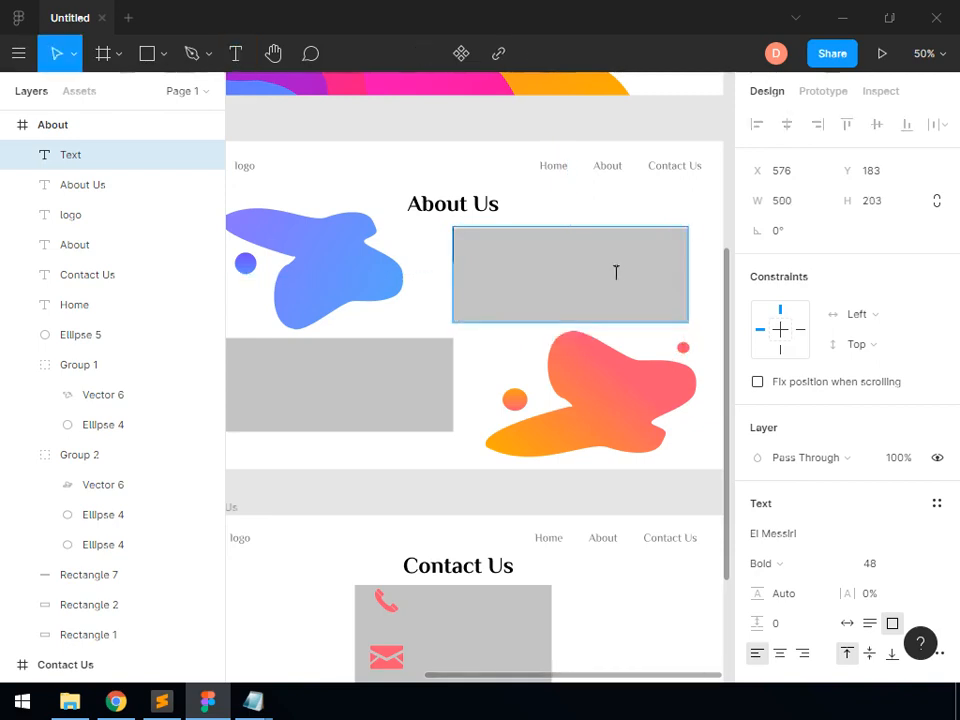
{"action": "key", "text": "ctrl+v"}
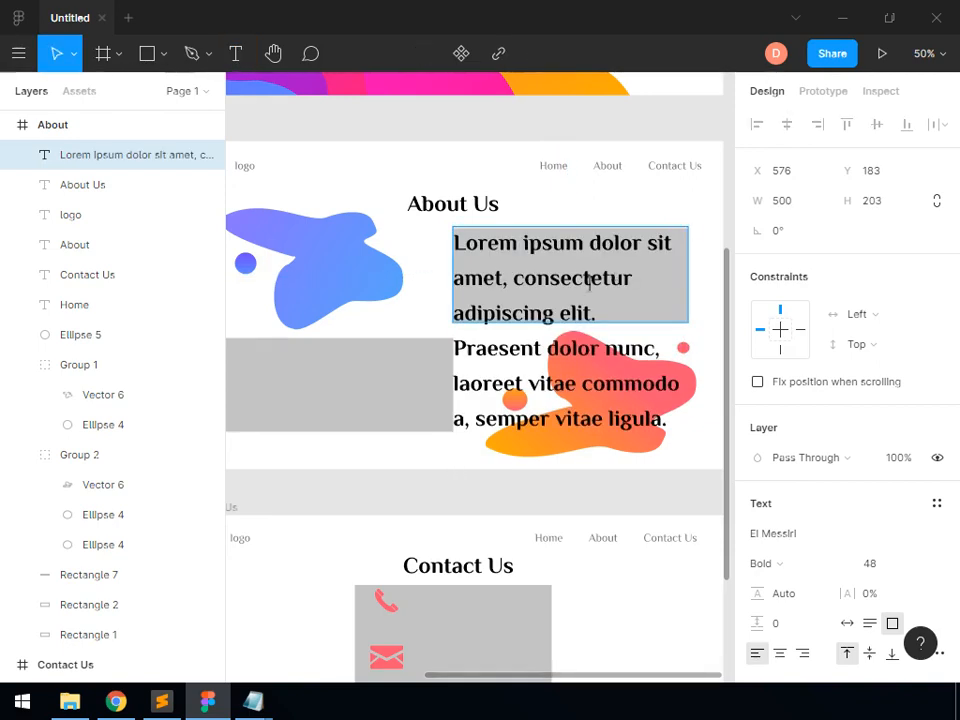
{"action": "left_click", "coordinate": [666, 124]}
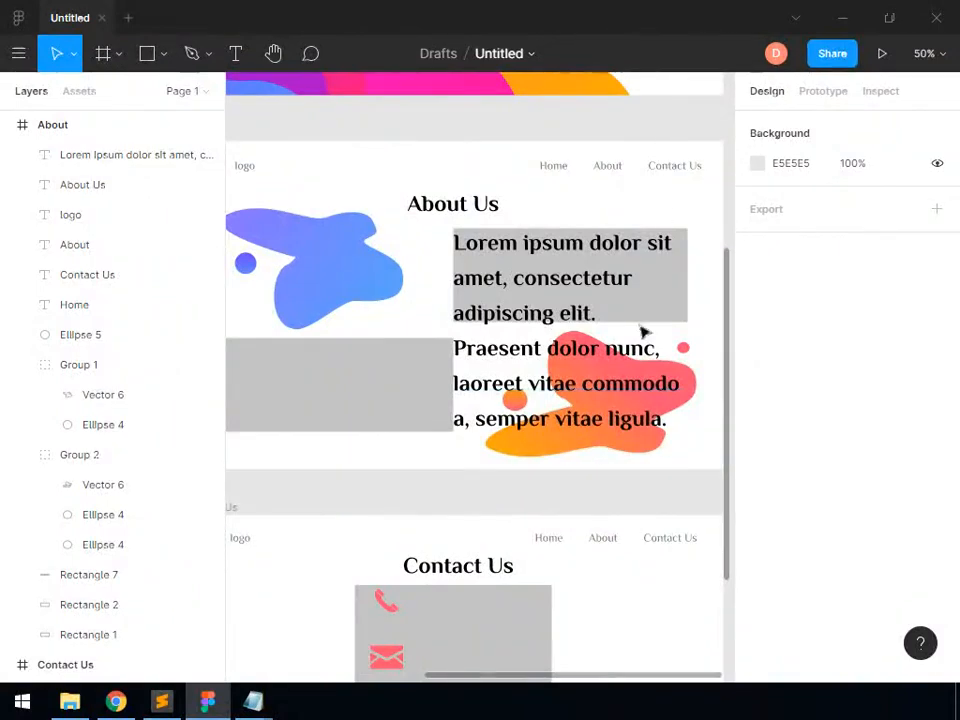
Set the pasted "Lorem ipsum" paragraph to font size 24 and colour it with the document grey 7A7A7A
{"action": "double_click", "coordinate": [625, 388]}
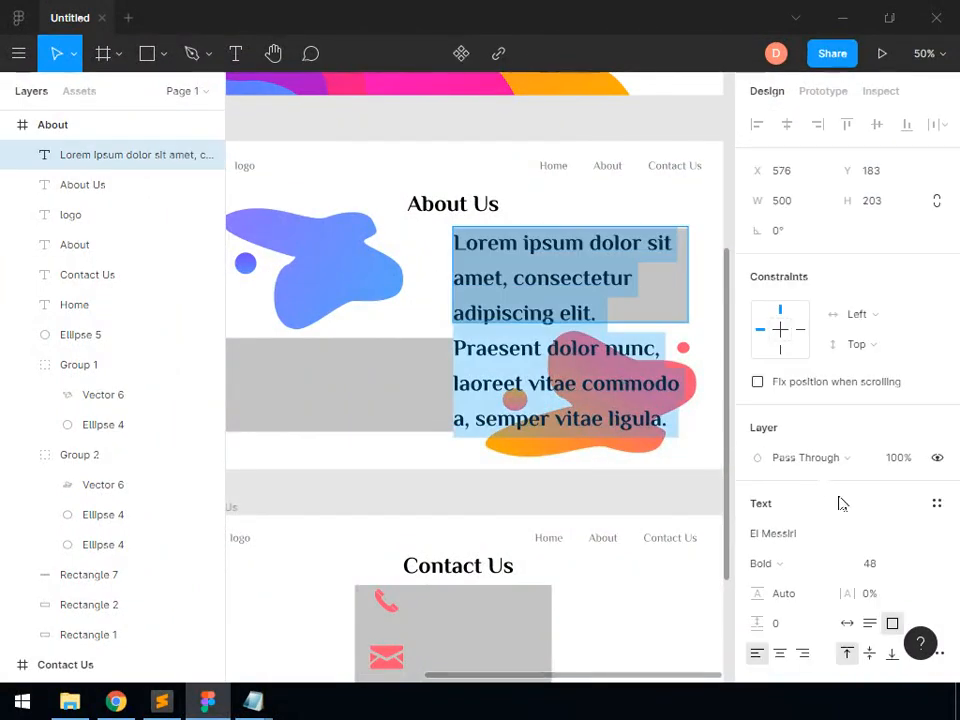
{"action": "scroll", "coordinate": [871, 549], "scroll_direction": "down", "scroll_amount": 5}
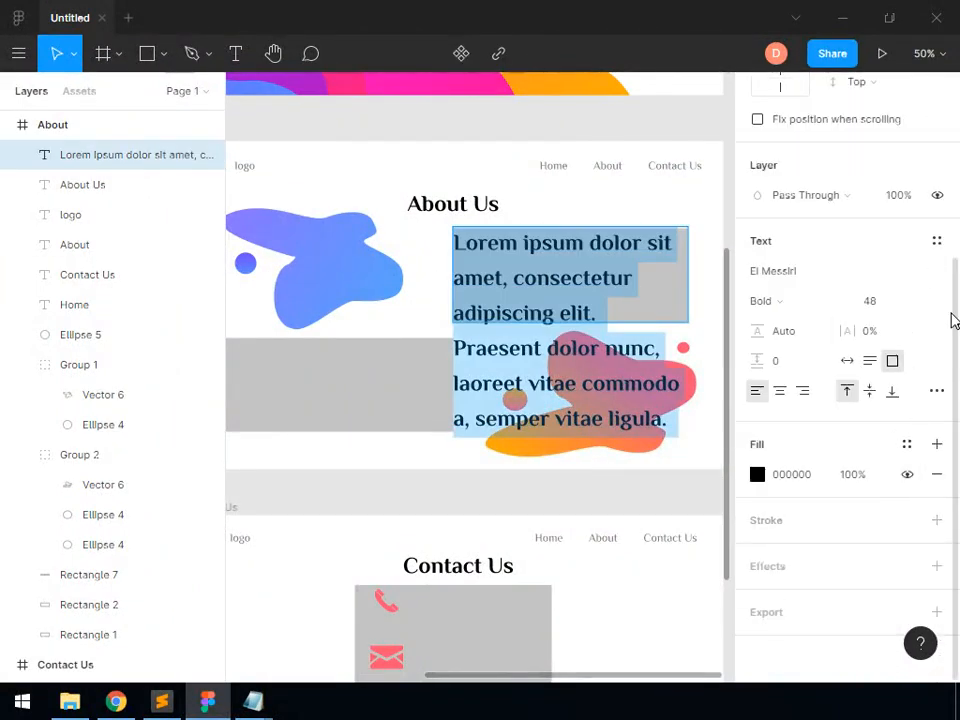
{"action": "left_click", "coordinate": [919, 305]}
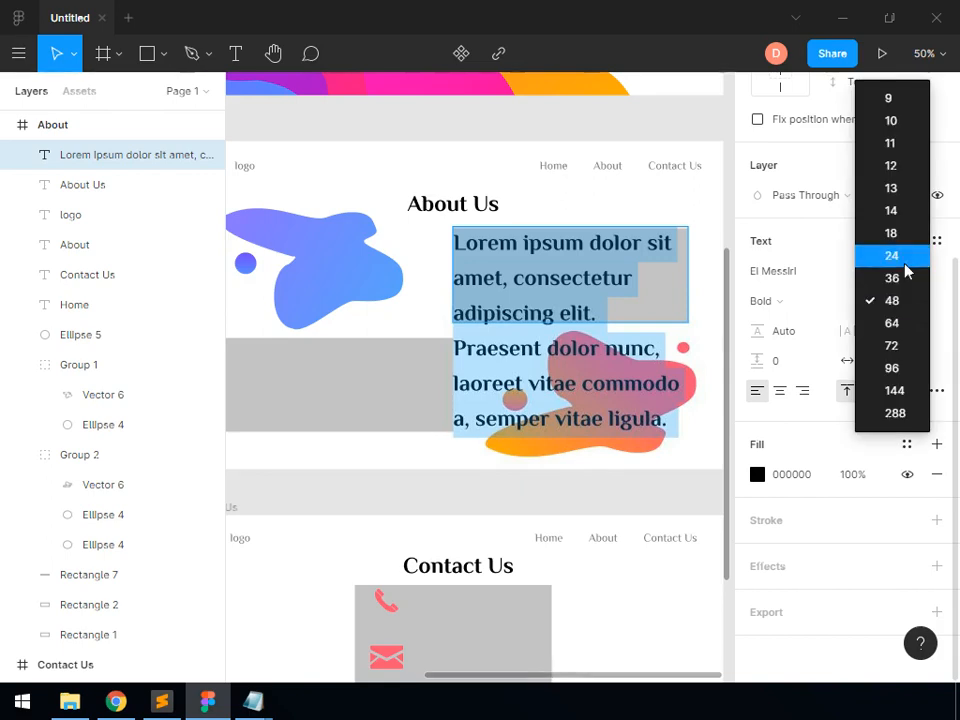
{"action": "left_click", "coordinate": [891, 256]}
{"action": "left_click", "coordinate": [757, 475]}
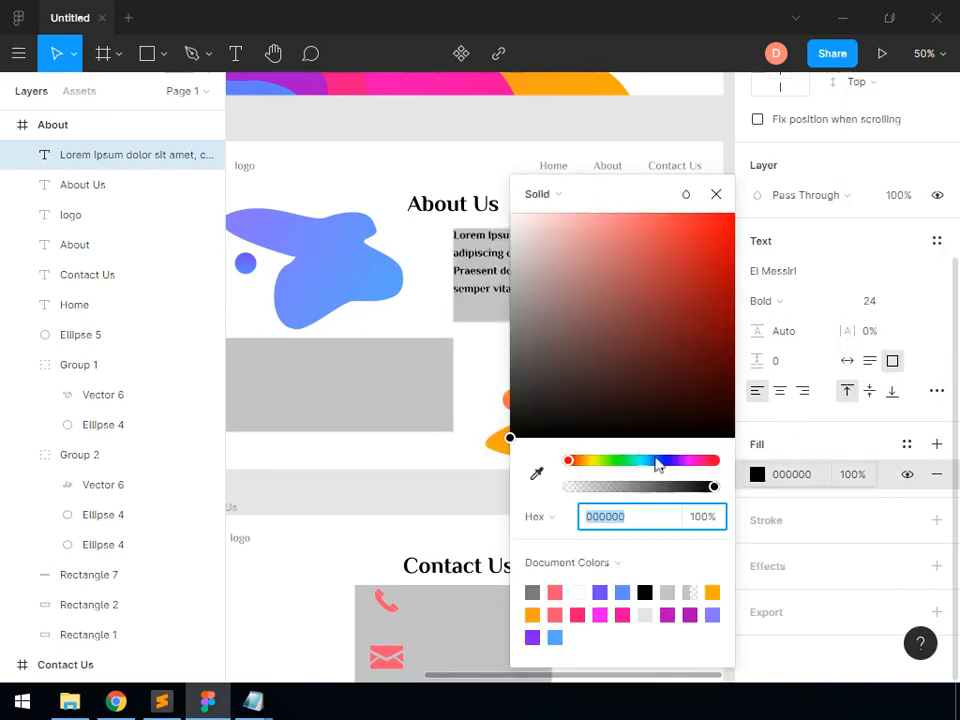
{"action": "left_click", "coordinate": [534, 591]}
{"action": "left_click", "coordinate": [716, 194]}
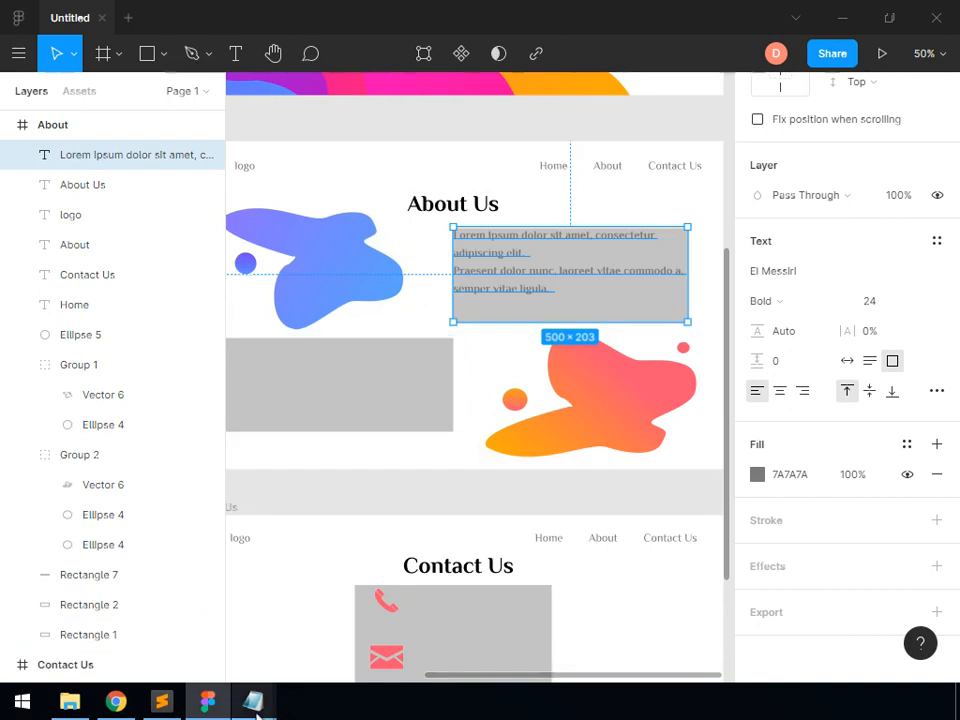
Copy the two-line "Nam quis augue" paragraph from sample_texts.txt in Notepad and minimize the Notepad window
{"action": "mouse_move", "coordinate": [256, 706]}
{"action": "left_click", "coordinate": [311, 634]}
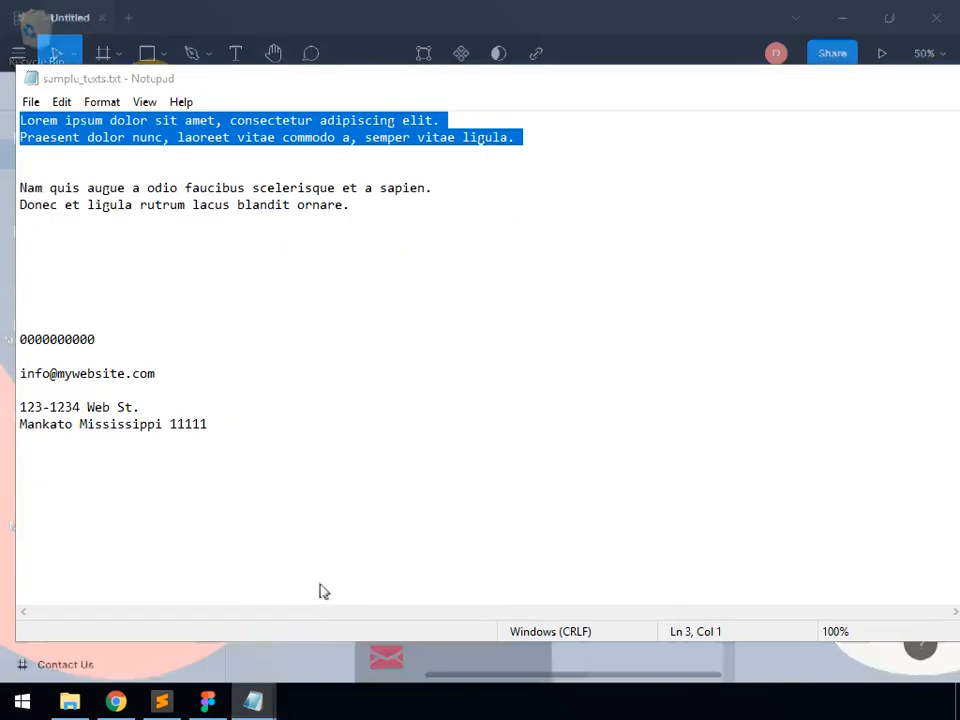
{"action": "left_click_drag", "start_coordinate": [367, 212], "coordinate": [5, 192]}
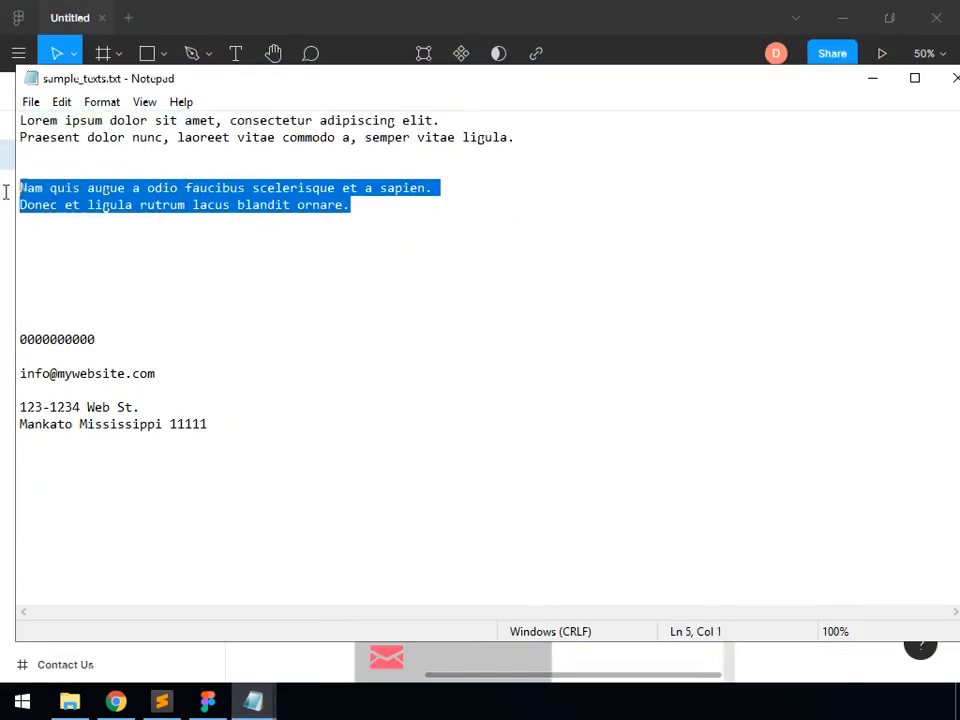
{"action": "left_click", "coordinate": [872, 78]}
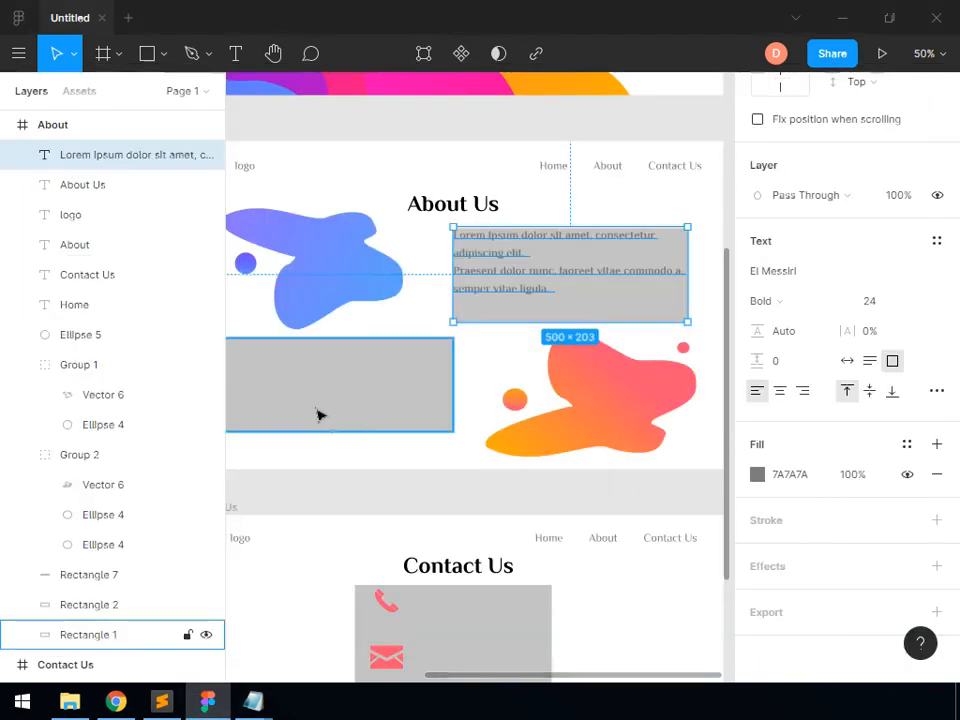
Add the copied "Nam quis augue" paragraph as a text box over the About frame's lower grey rectangle
{"action": "scroll", "coordinate": [377, 432], "scroll_direction": "left", "scroll_amount": 2}
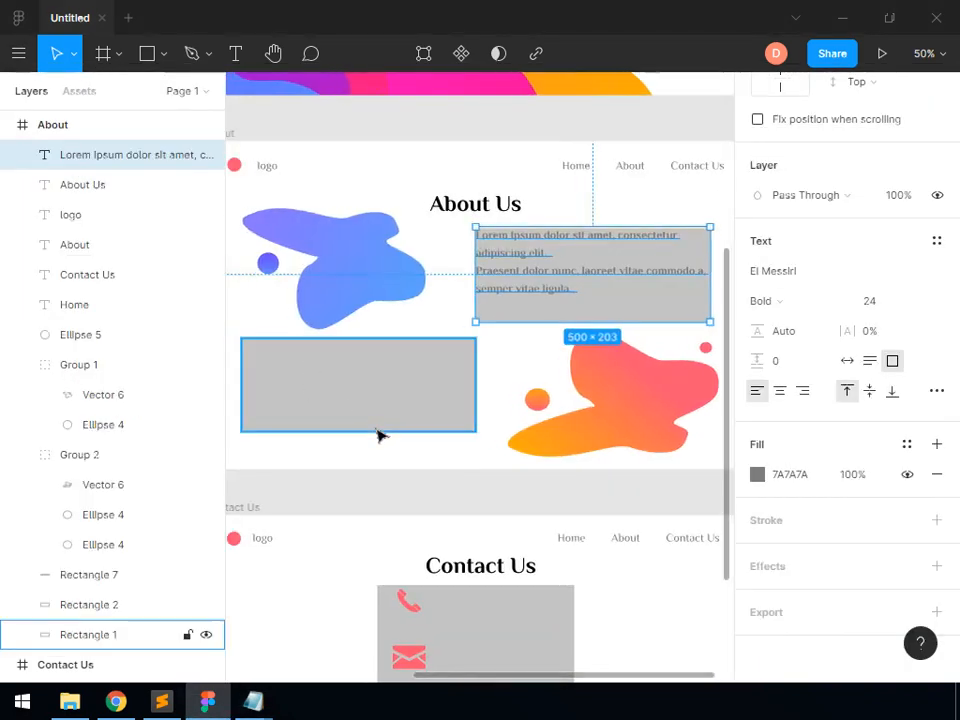
{"action": "left_click", "coordinate": [560, 225]}
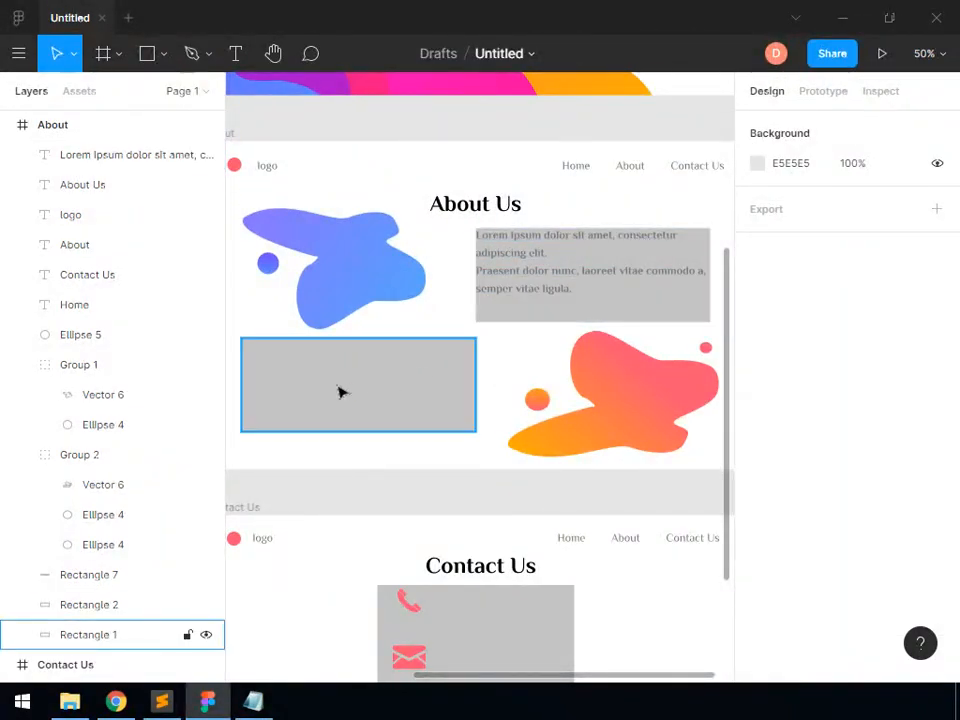
{"action": "left_click", "coordinate": [254, 702]}
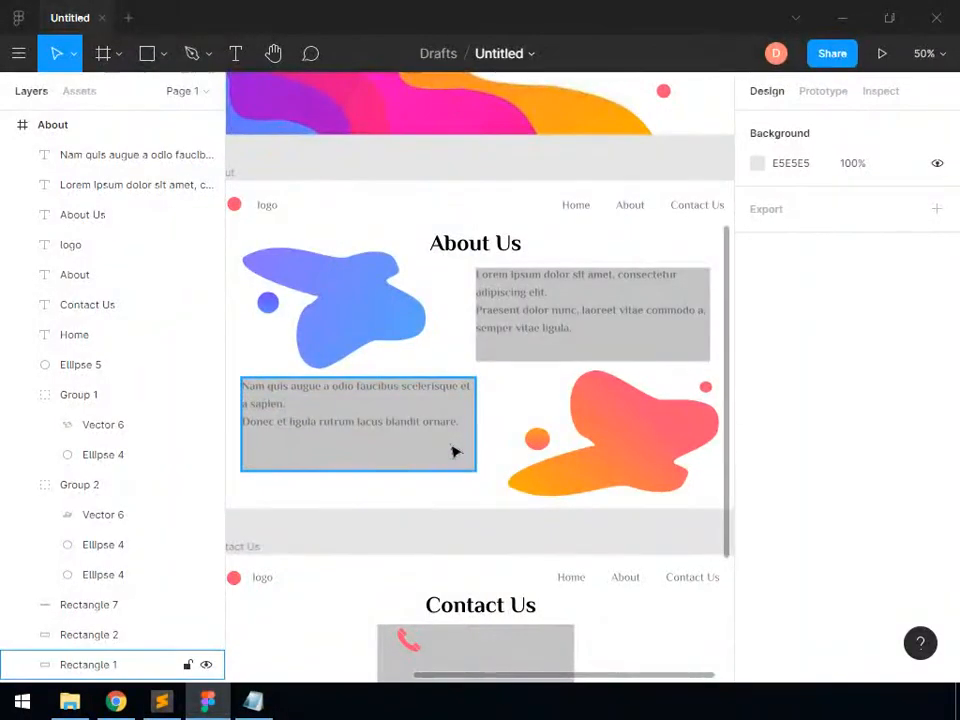
Set the fill opacity of both grey rectangles behind the About frame's paragraphs to 0%
{"action": "left_click", "coordinate": [474, 416]}
{"action": "left_click", "coordinate": [595, 355], "text": "shift"}
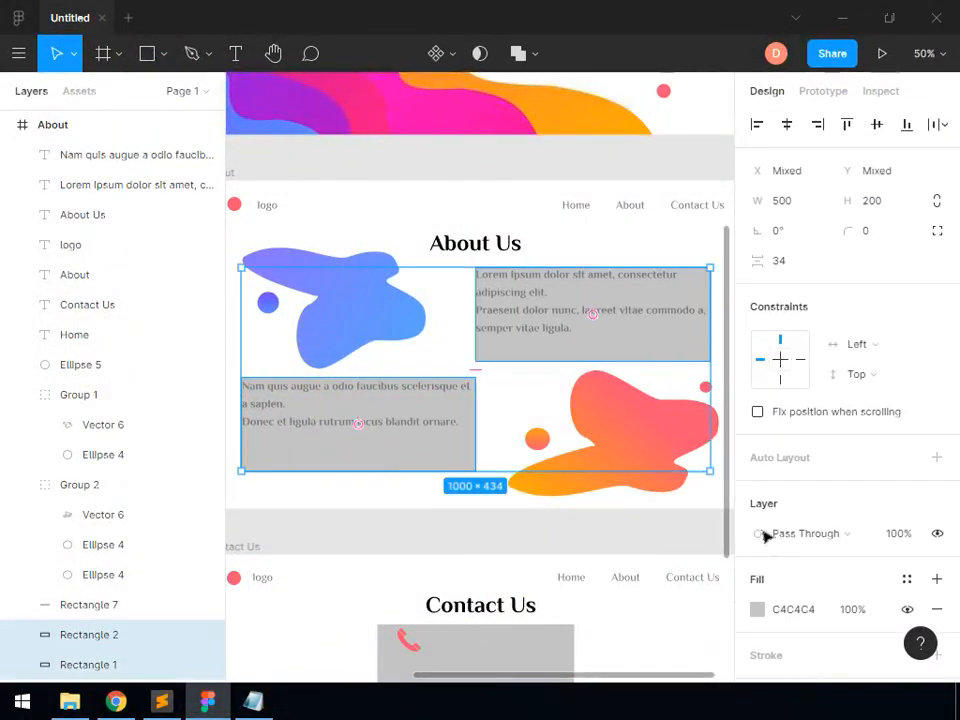
{"action": "left_click", "coordinate": [757, 610]}
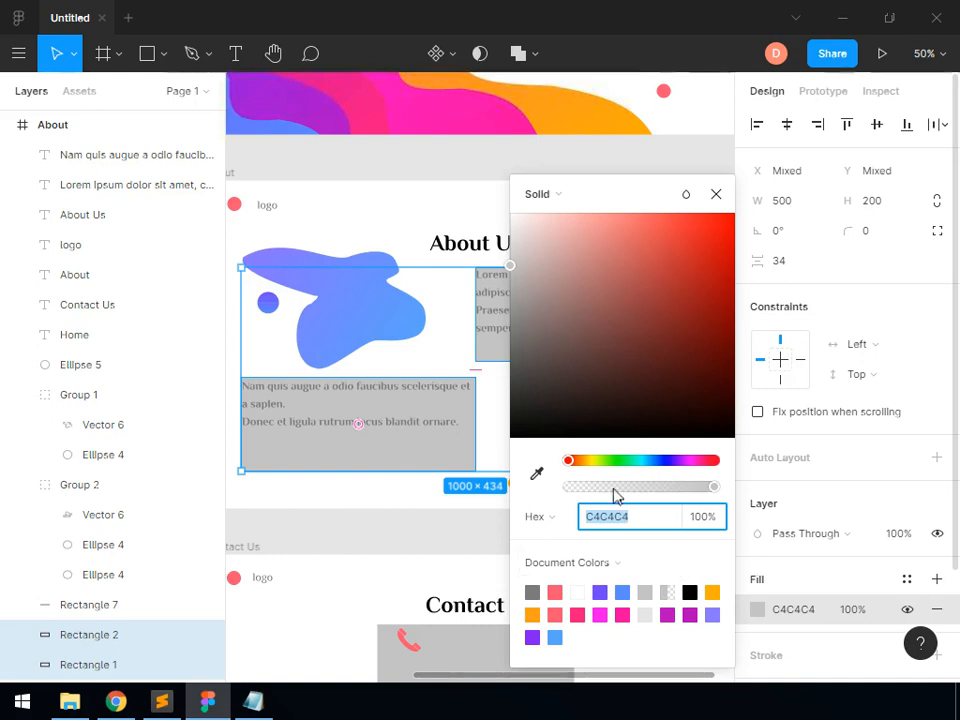
{"action": "left_click", "coordinate": [711, 524]}
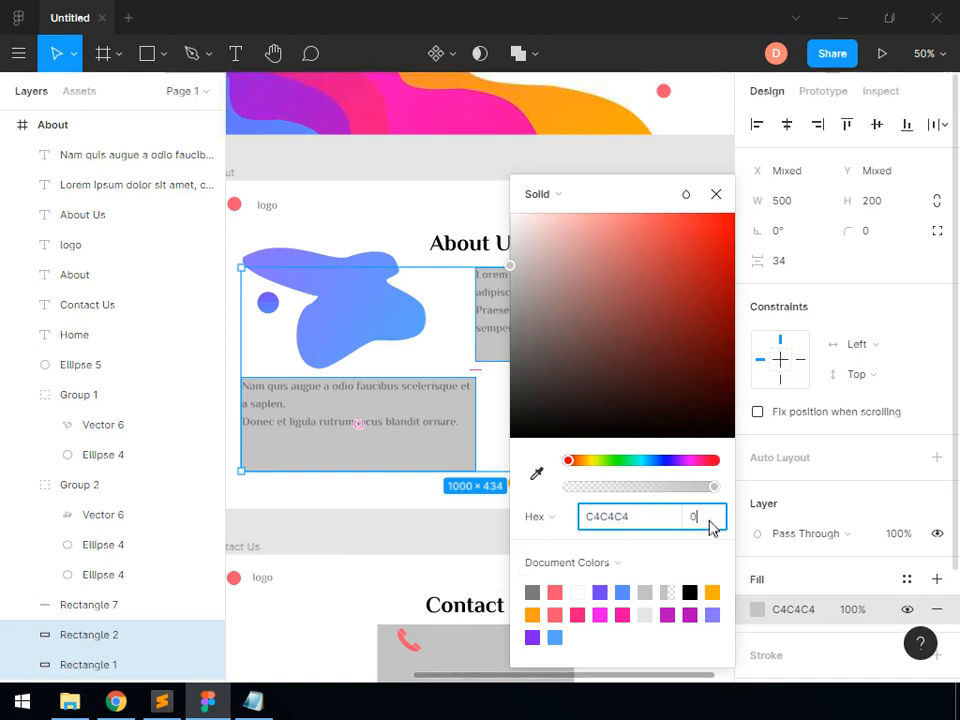
{"action": "type", "text": "0"}
{"action": "key", "text": "Return"}
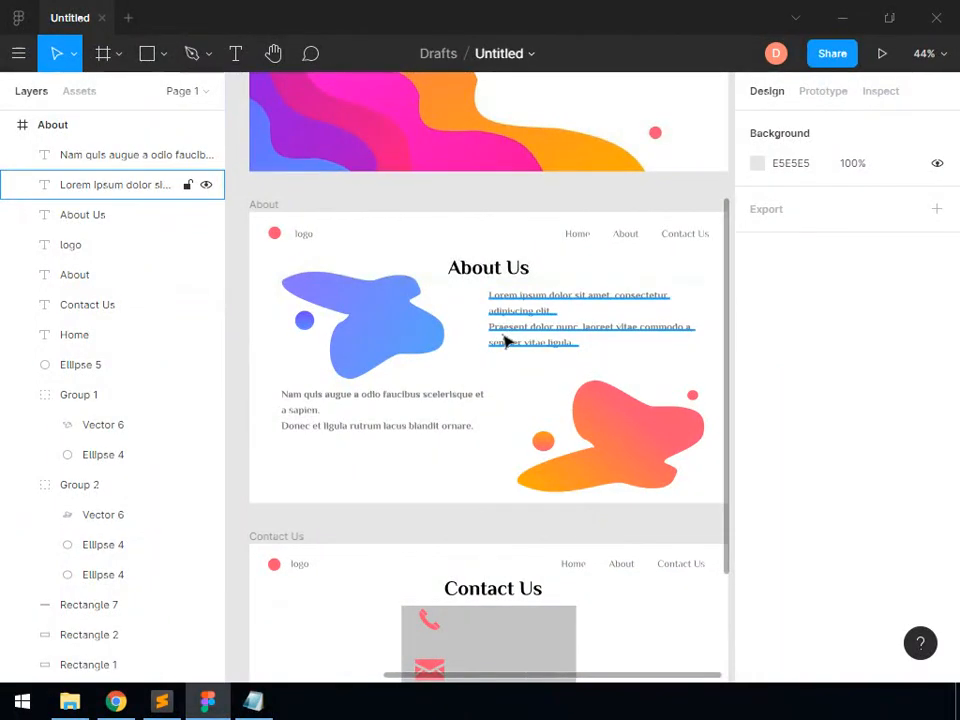
Align both About paragraphs vertically to the middle of their text boxes and set their font weight to Regular
{"action": "left_click", "coordinate": [505, 341]}
{"action": "left_click", "coordinate": [400, 410], "text": "shift"}
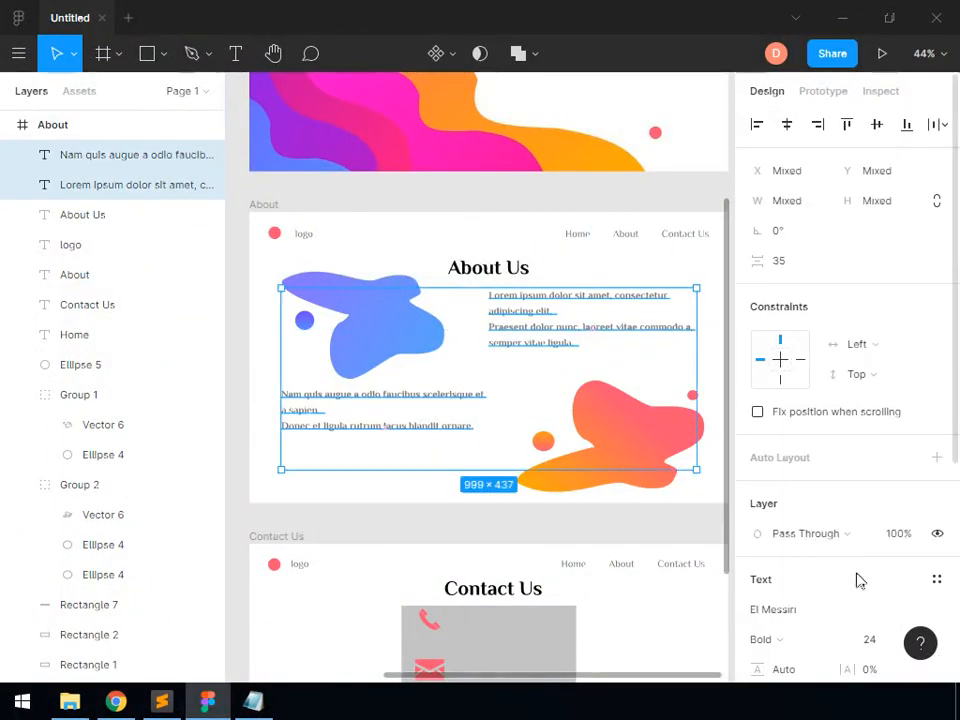
{"action": "scroll", "coordinate": [860, 570], "scroll_direction": "down", "scroll_amount": 5}
{"action": "left_click", "coordinate": [872, 392]}
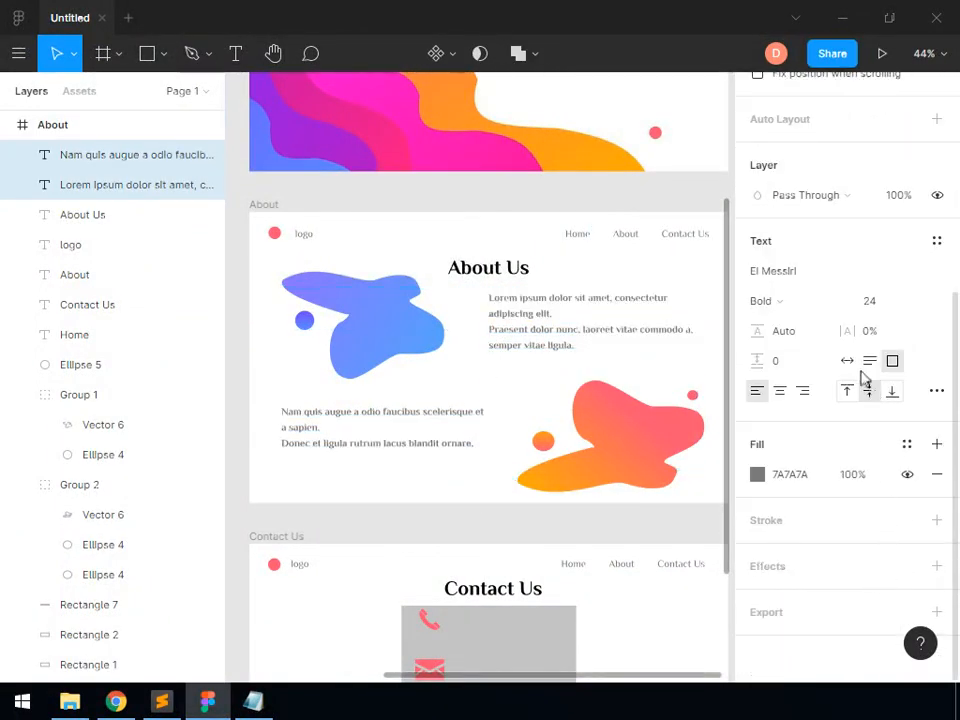
{"action": "left_click", "coordinate": [797, 308]}
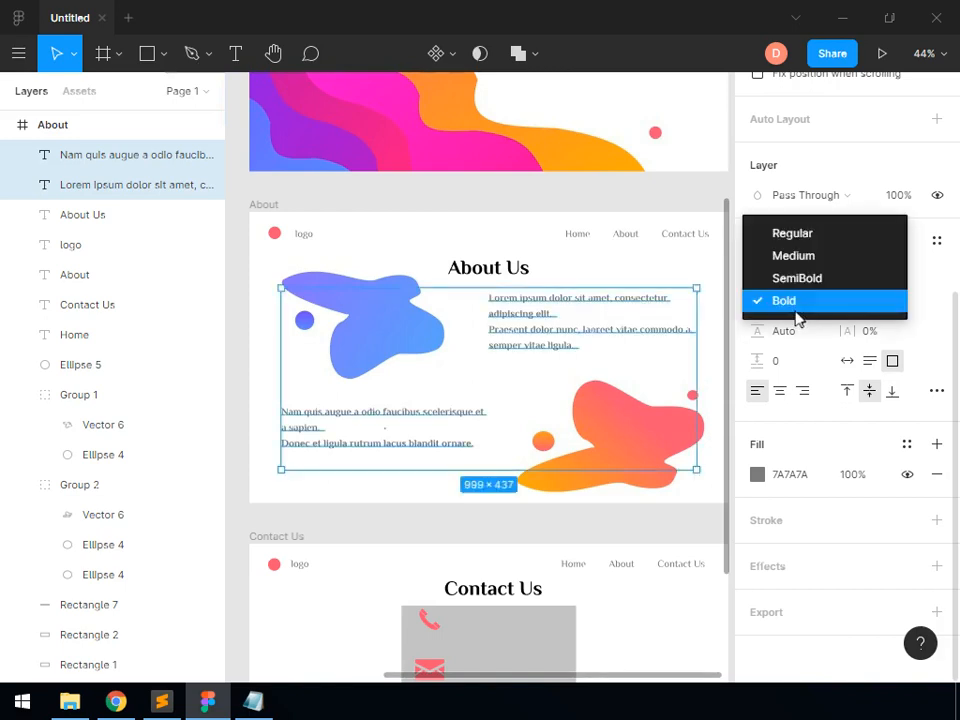
{"action": "left_click", "coordinate": [800, 234]}
Right-align the text of the "Nam quis augue" paragraph in the About frame
{"action": "left_click", "coordinate": [460, 418]}
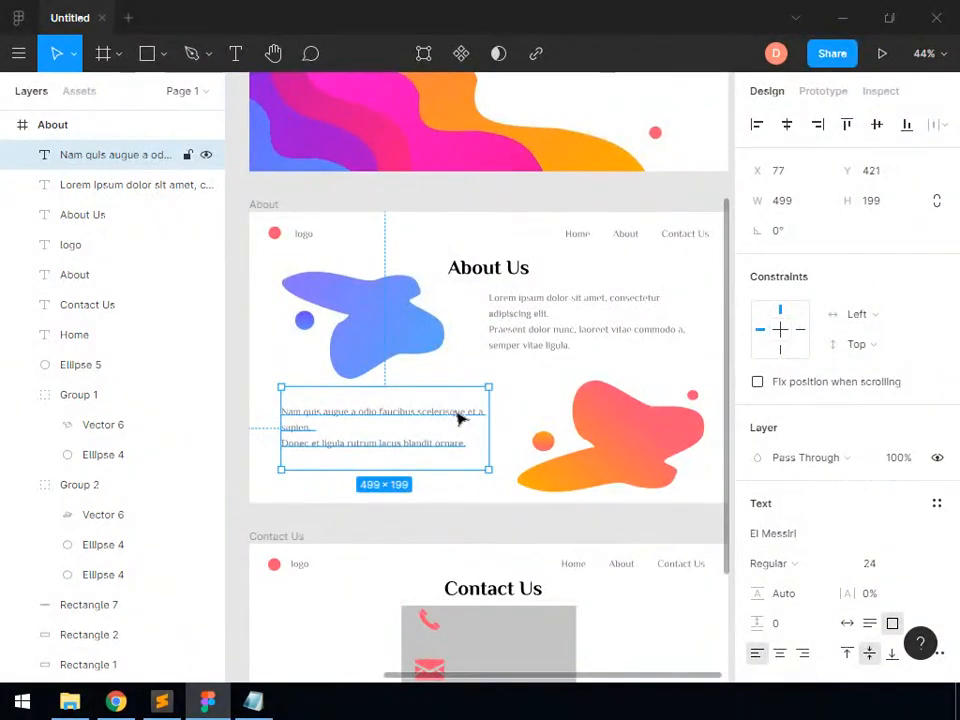
{"action": "scroll", "coordinate": [800, 540], "scroll_direction": "down", "scroll_amount": 2}
{"action": "left_click", "coordinate": [804, 561]}
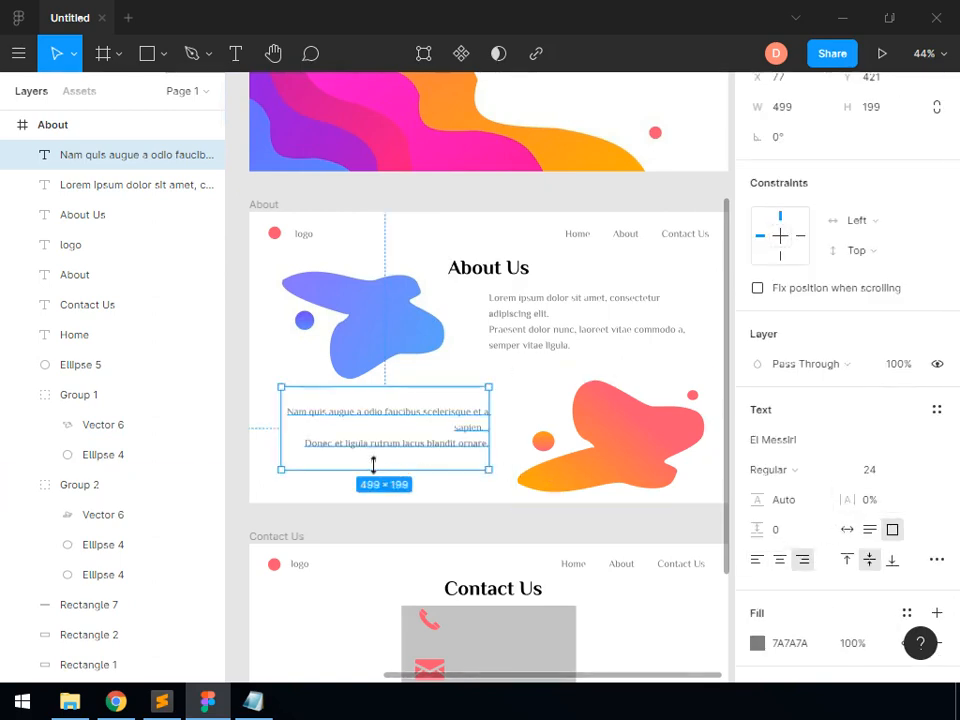
{"action": "left_click", "coordinate": [648, 535]}
Switch to Notepad, copy the phone number from sample_texts.txt and minimize the Notepad window
{"action": "scroll", "coordinate": [650, 536], "scroll_direction": "down", "scroll_amount": 2}
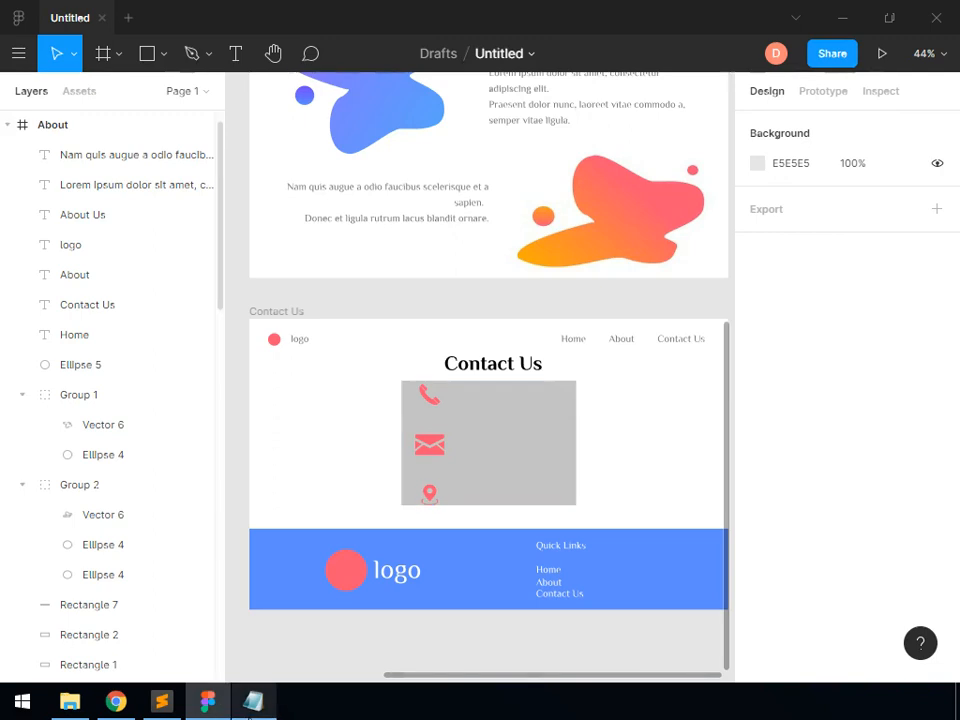
{"action": "key", "text": "alt+Tab"}
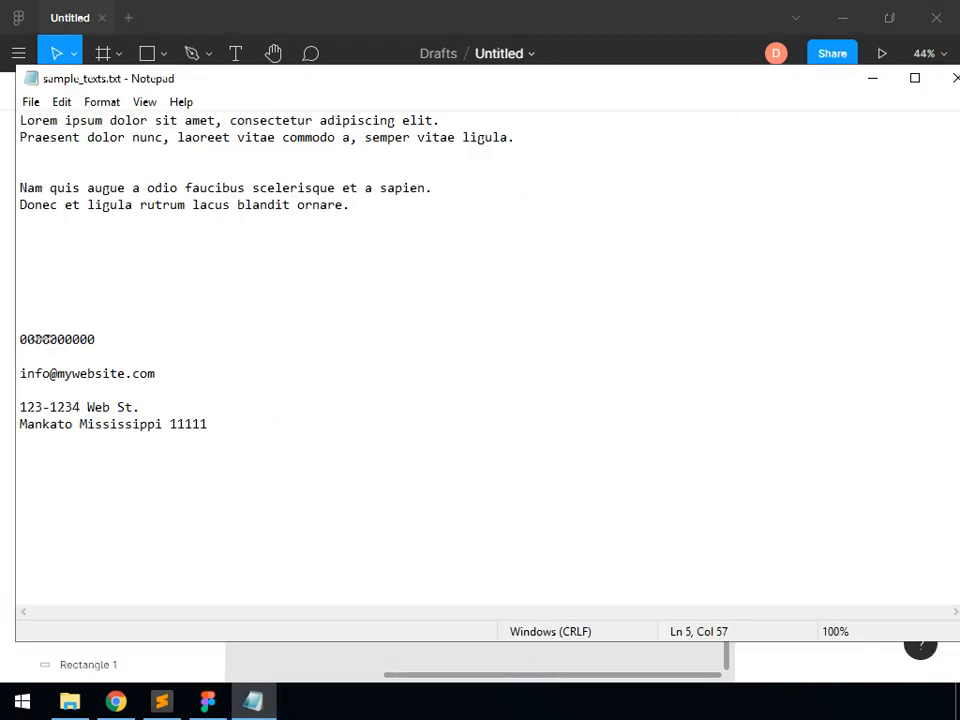
{"action": "double_click", "coordinate": [36, 341]}
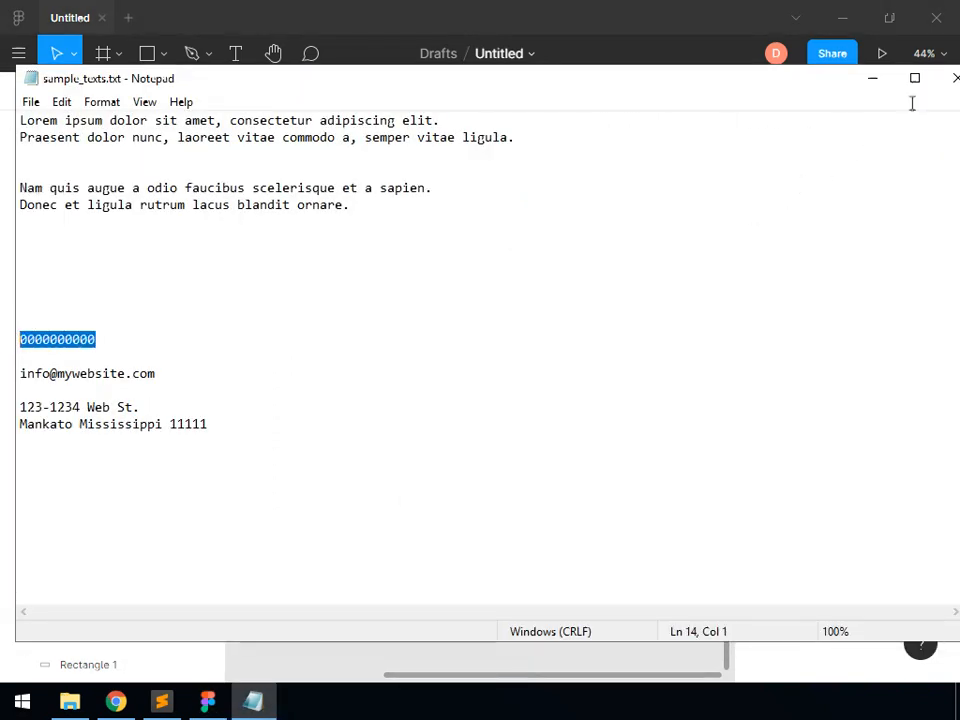
{"action": "left_click", "coordinate": [875, 81]}
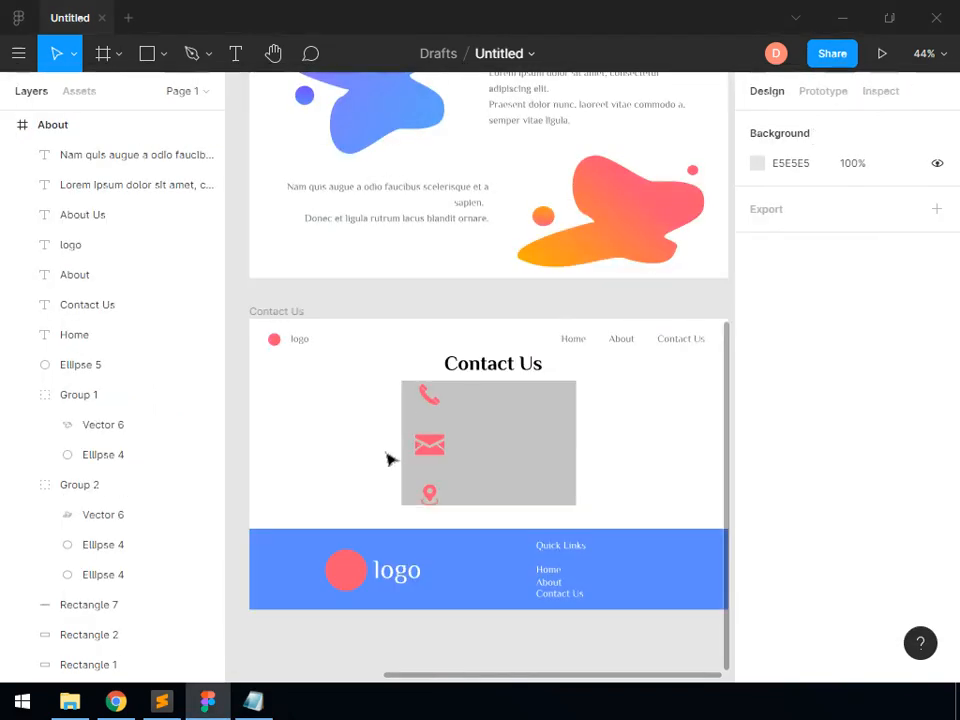
Add the copied phone number as text on the Contact Us frame's grey rectangle and colour it 7A7A7A
{"action": "key", "text": "t"}
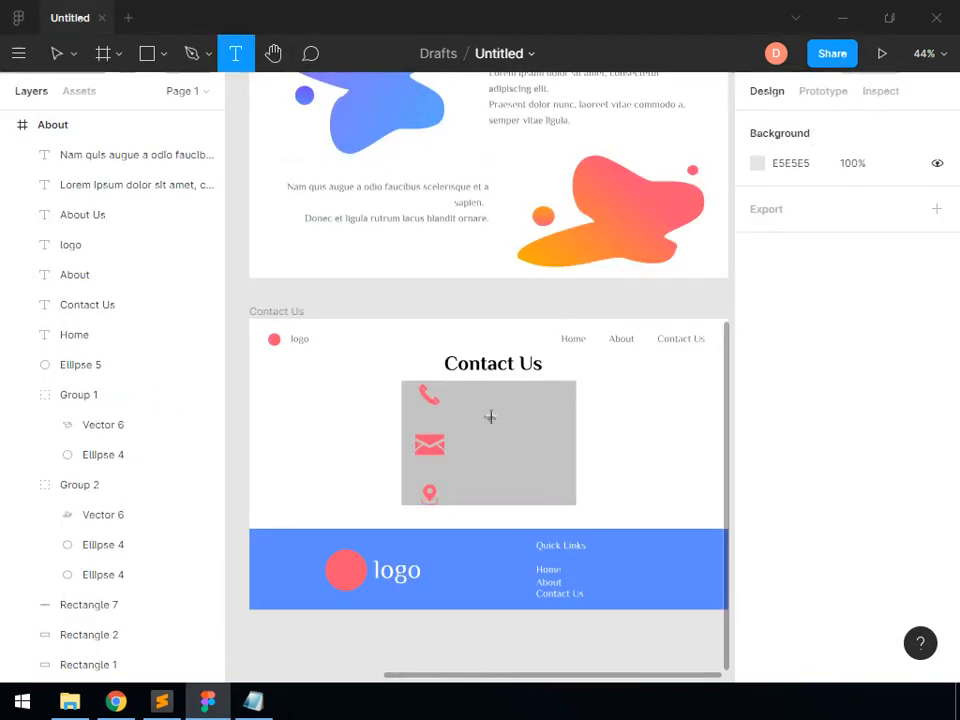
{"action": "left_click", "coordinate": [506, 410]}
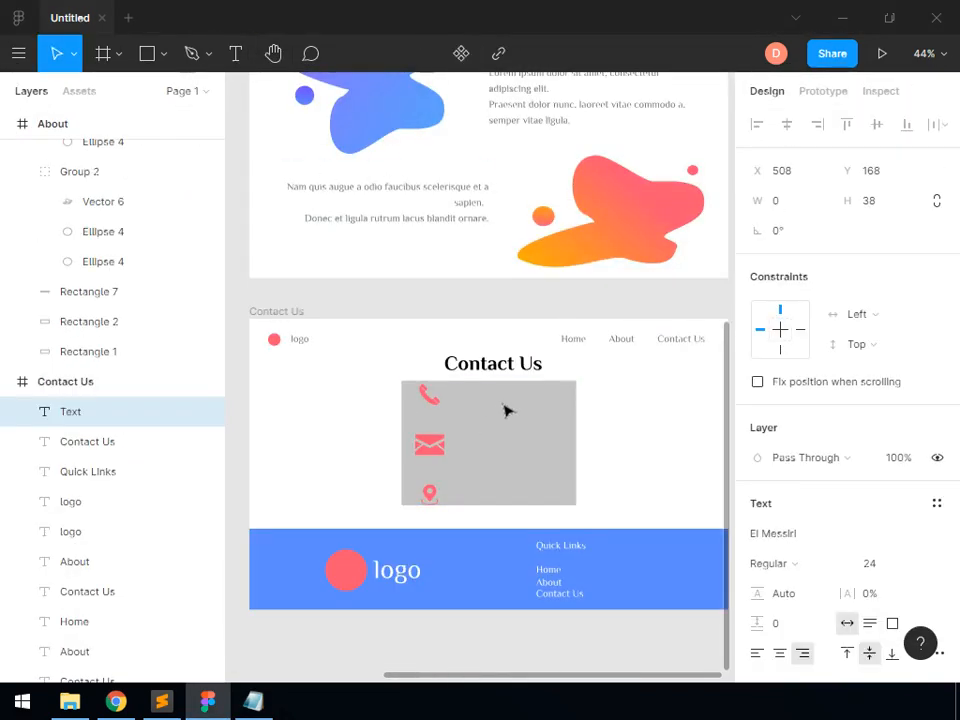
{"action": "type", "text": "0000000000"}
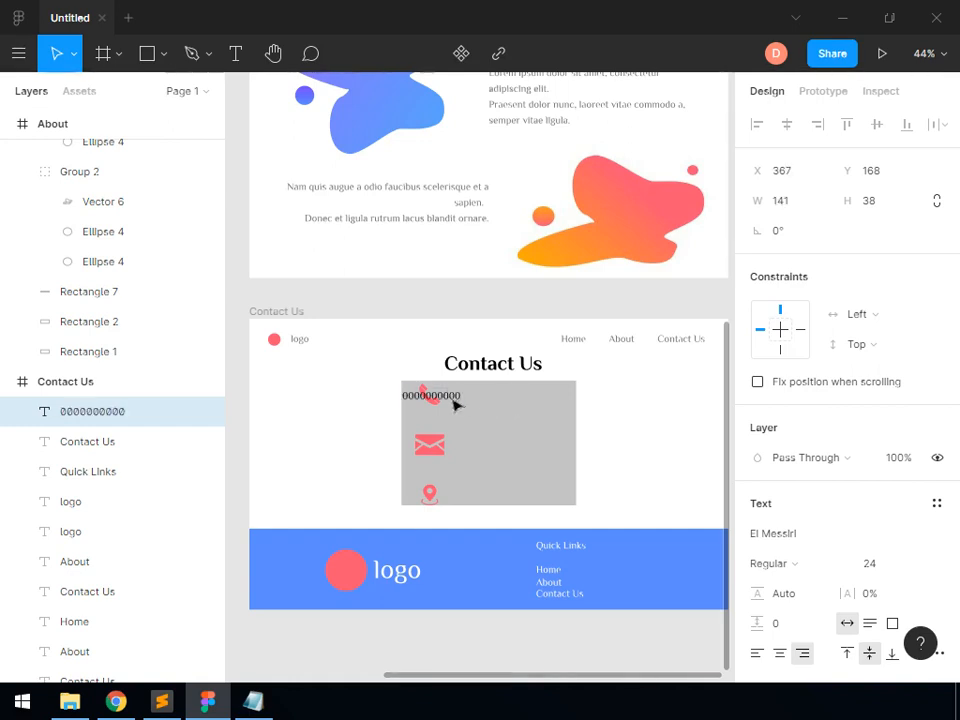
{"action": "key", "text": "ctrl+a"}
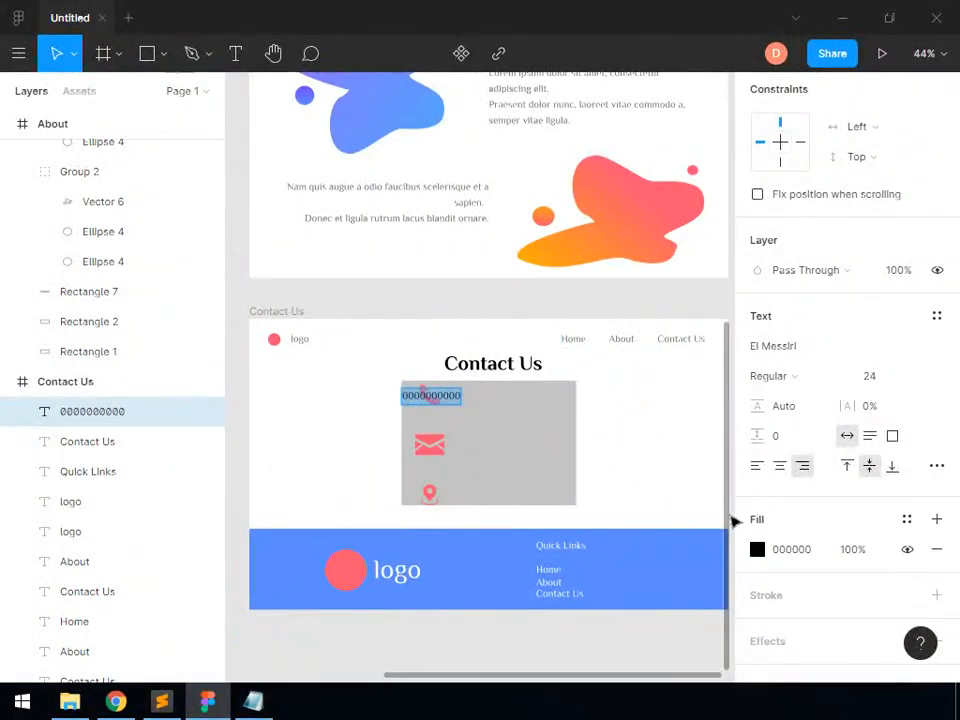
{"action": "left_click", "coordinate": [757, 549]}
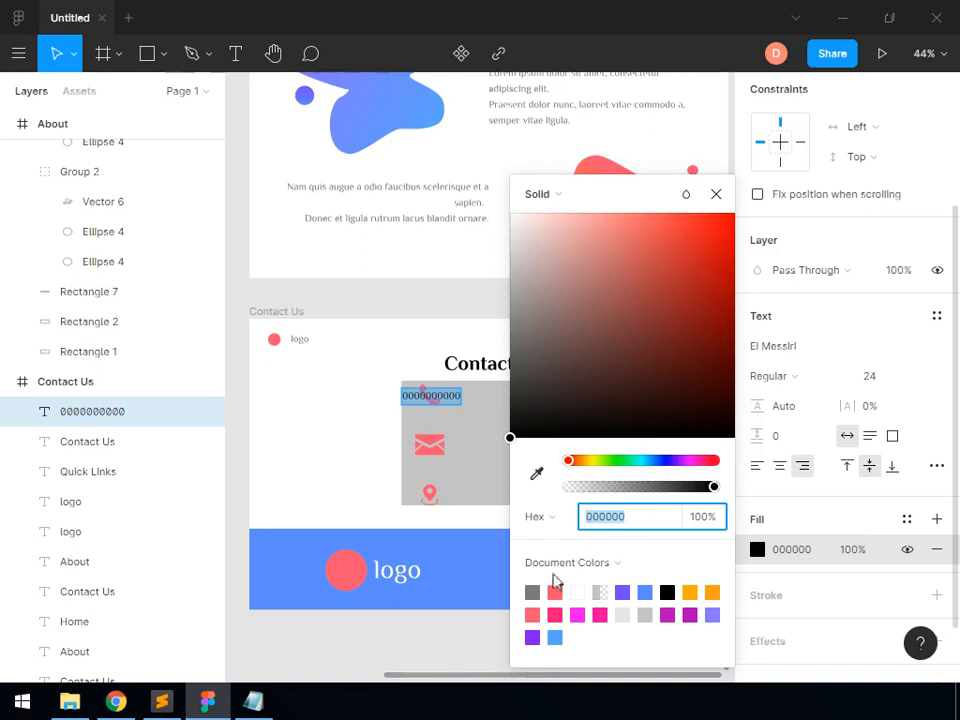
{"action": "left_click", "coordinate": [716, 194]}
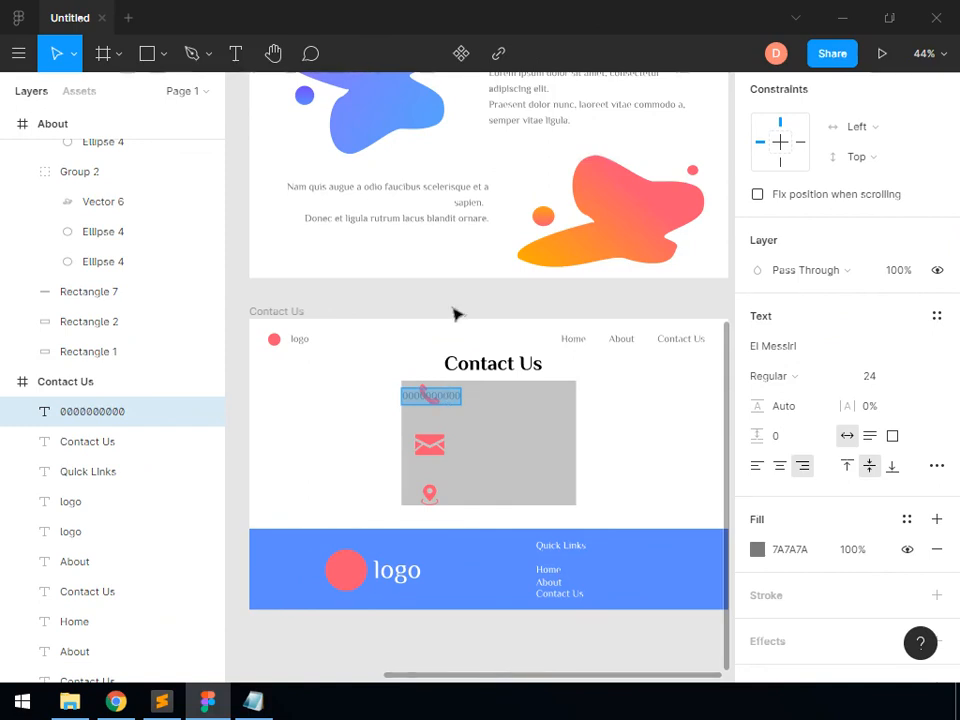
Place the phone number beside the phone icon, and add the e-mail and address texts beside the mail and location icons
{"action": "left_click", "coordinate": [440, 397]}
{"action": "left_click_drag", "start_coordinate": [455, 399], "coordinate": [495, 400]}
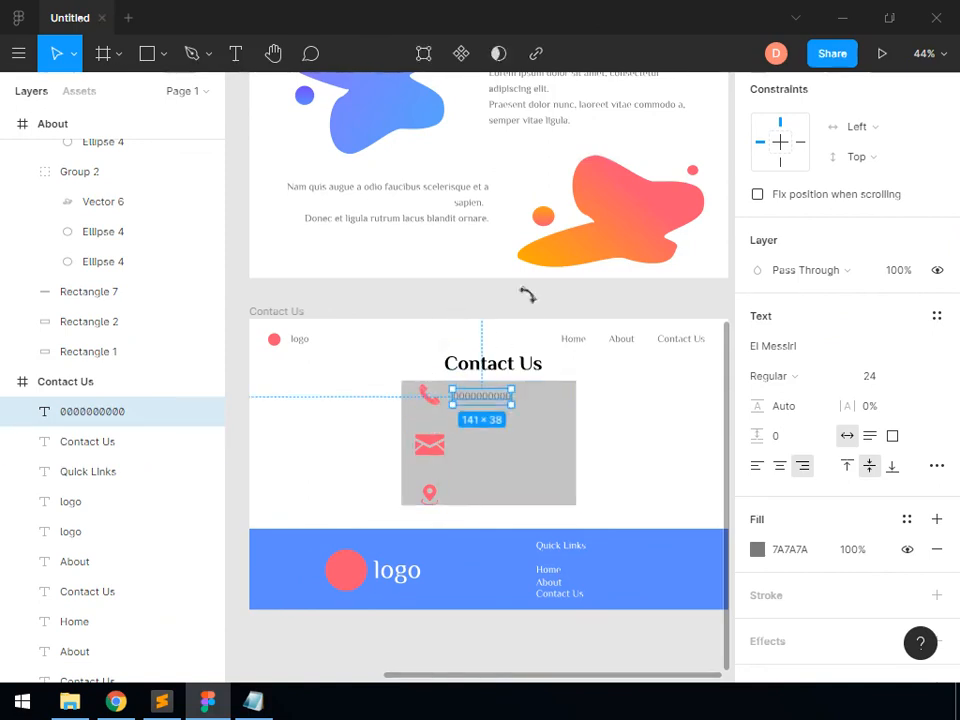
{"action": "left_click", "coordinate": [630, 310]}
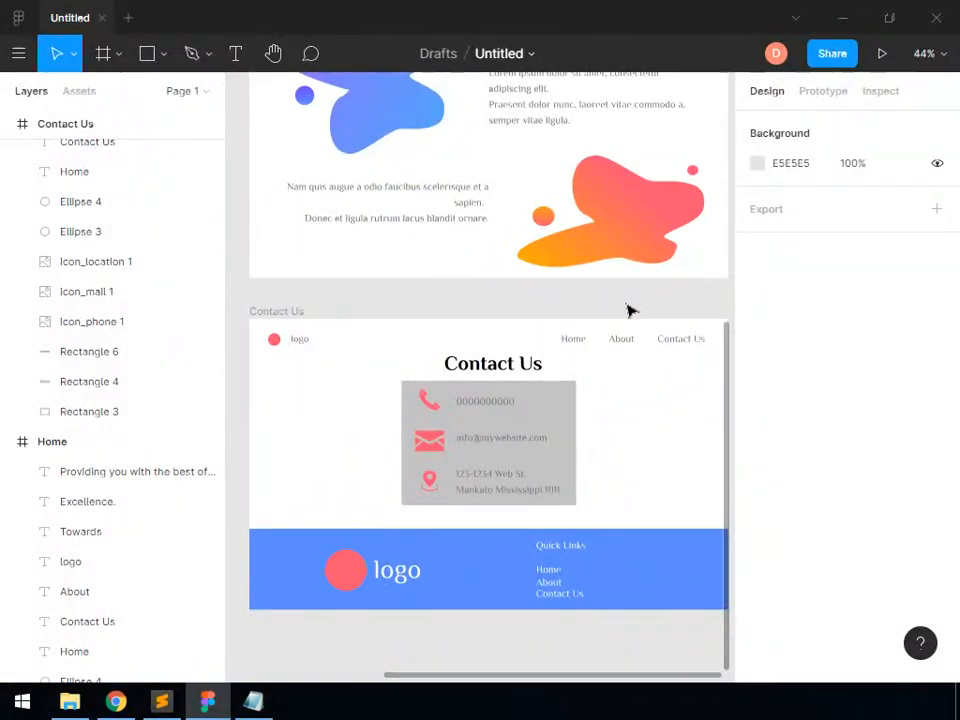
Reduce the fill opacity of the grey rectangle behind the Contact Us details to 0%
{"action": "left_click", "coordinate": [561, 396]}
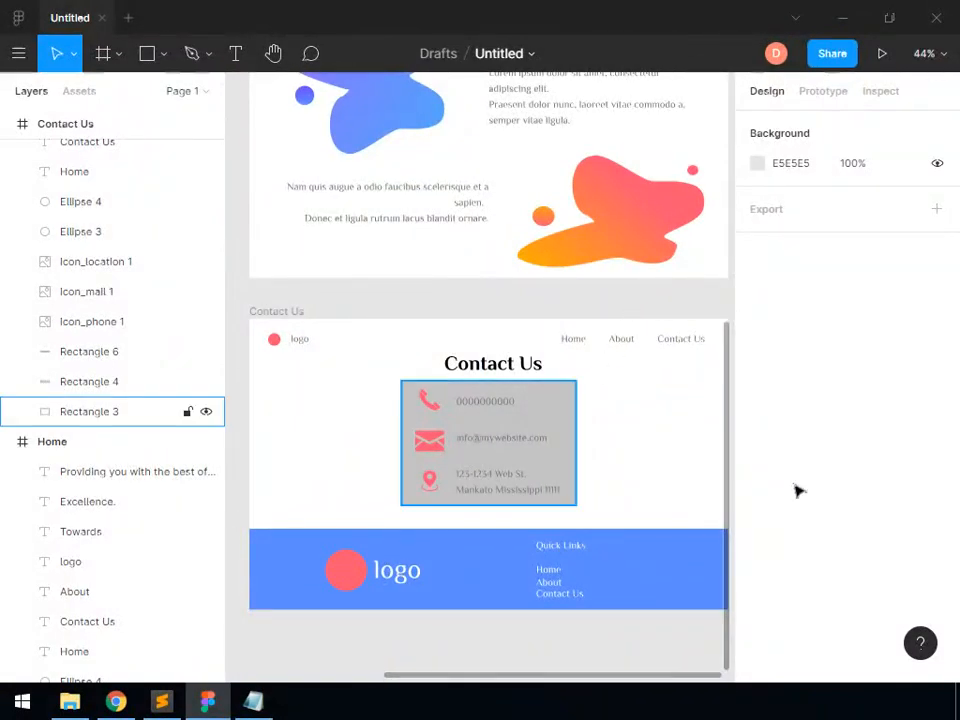
{"action": "scroll", "coordinate": [757, 520], "scroll_direction": "down", "scroll_amount": 1}
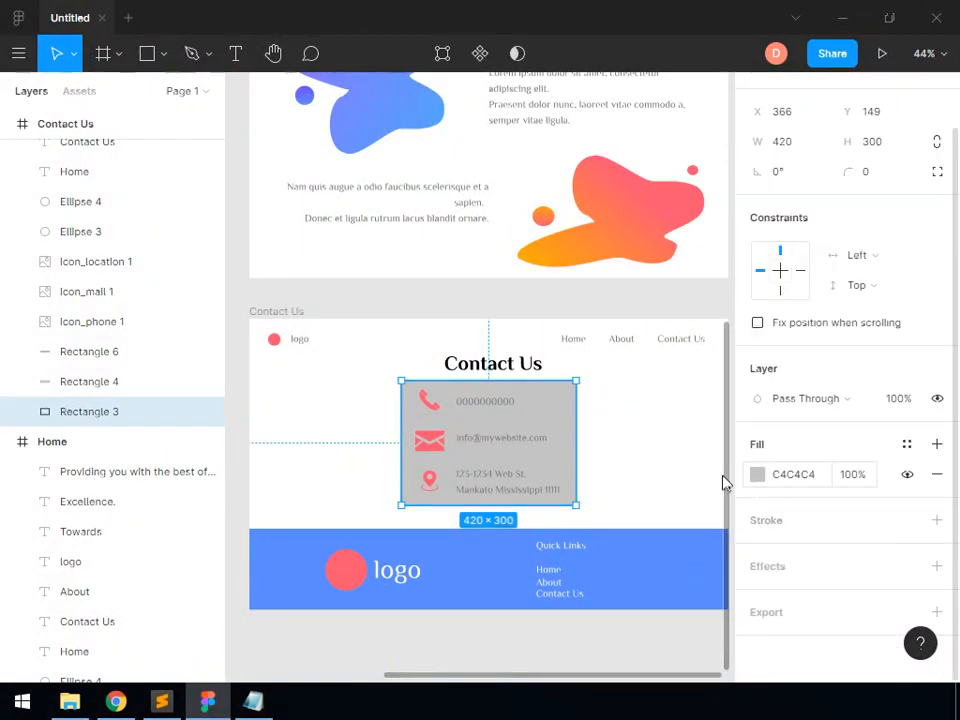
{"action": "left_click", "coordinate": [757, 476]}
{"action": "left_click_drag", "start_coordinate": [714, 487], "coordinate": [545, 490]}
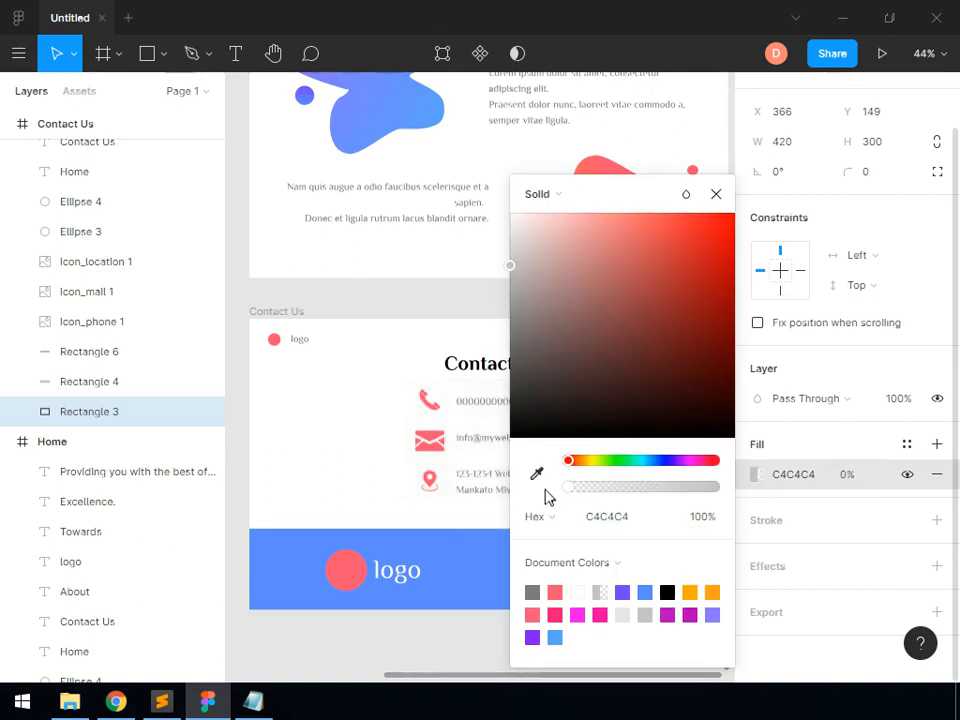
{"action": "left_click", "coordinate": [435, 350]}
Load the images about_1.png and about_2.png from the Task 4 folder for placing in the design
{"action": "scroll", "coordinate": [435, 350], "scroll_direction": "up", "scroll_amount": 1}
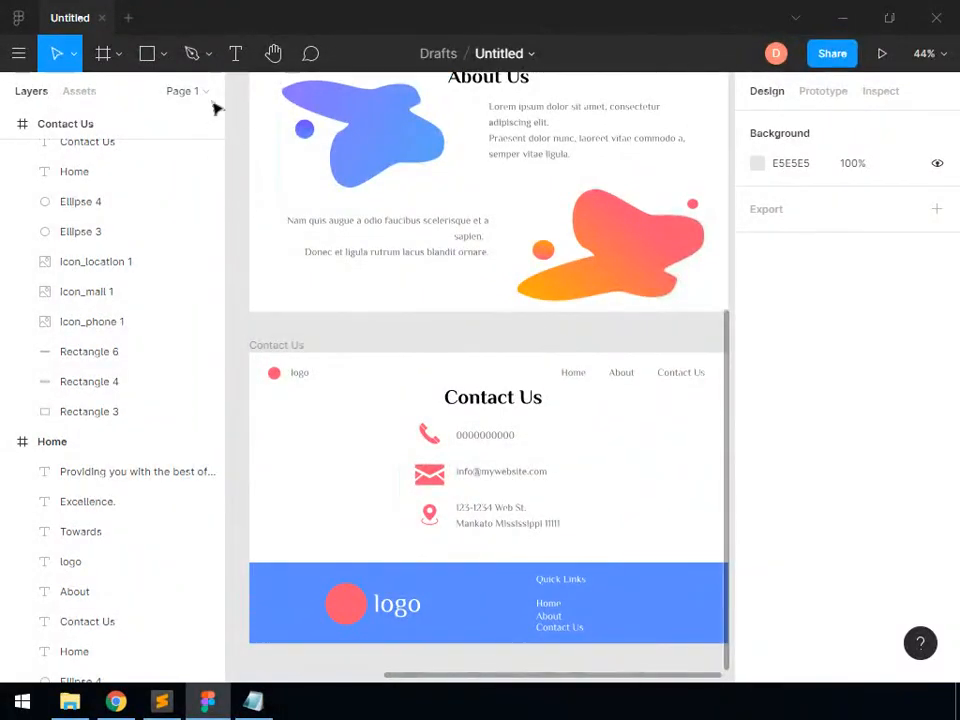
{"action": "left_click", "coordinate": [147, 55]}
{"action": "left_click", "coordinate": [164, 54]}
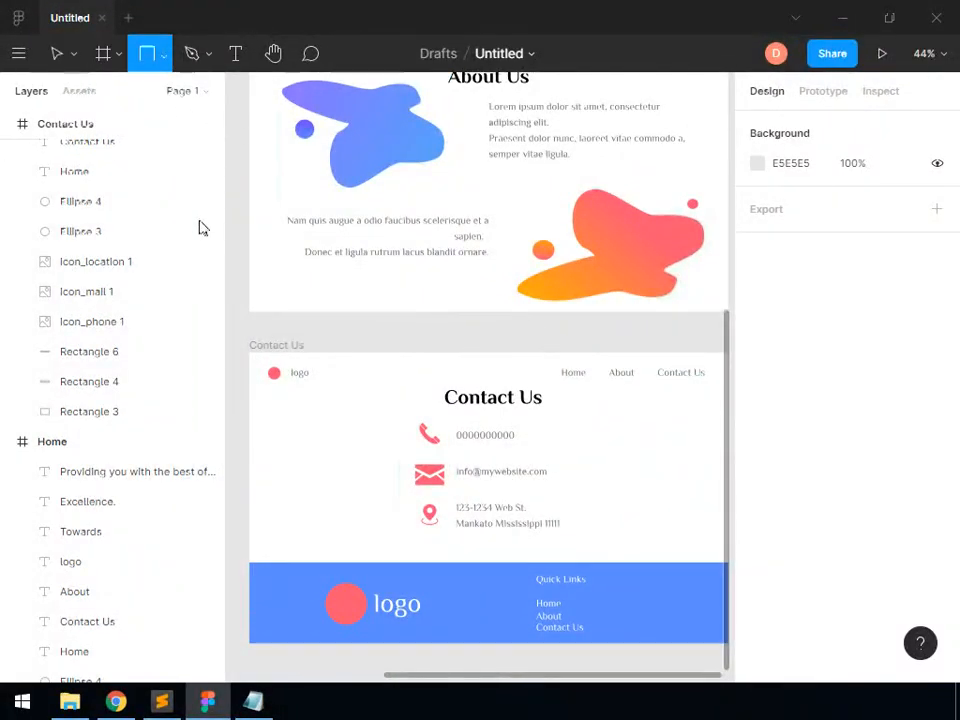
{"action": "left_click", "coordinate": [179, 233]}
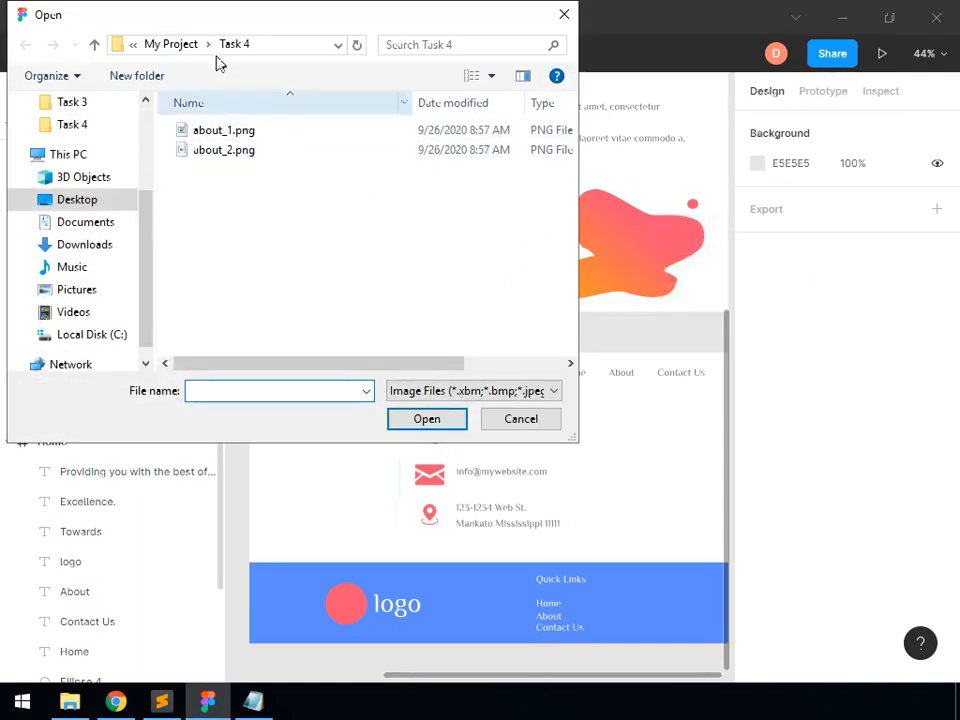
{"action": "left_click", "coordinate": [223, 134]}
{"action": "left_click", "coordinate": [226, 152], "text": "shift"}
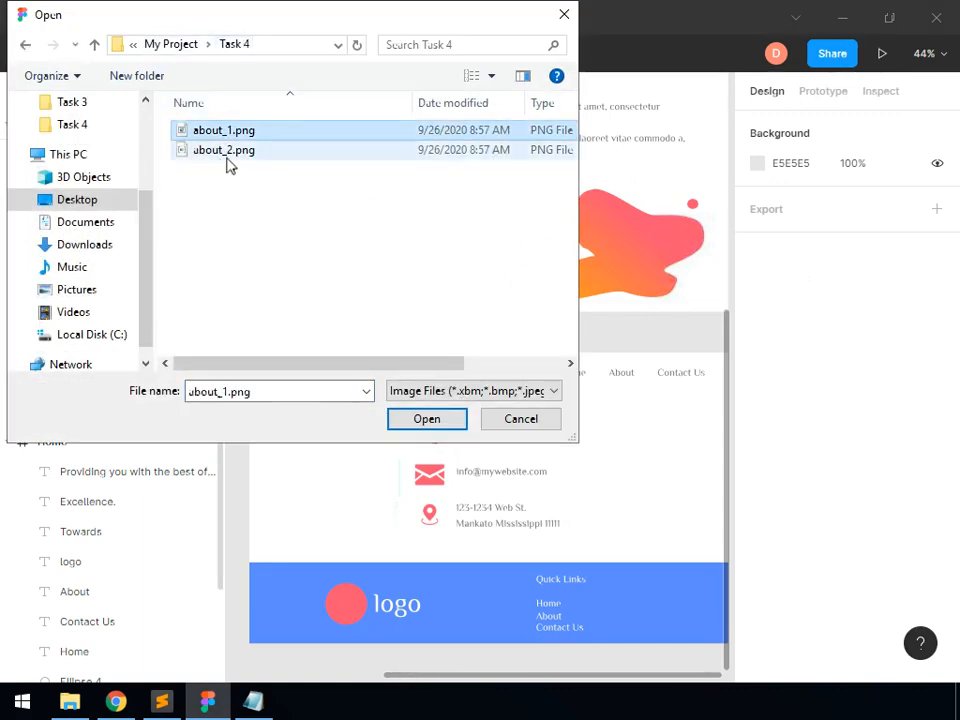
{"action": "left_click", "coordinate": [422, 424]}
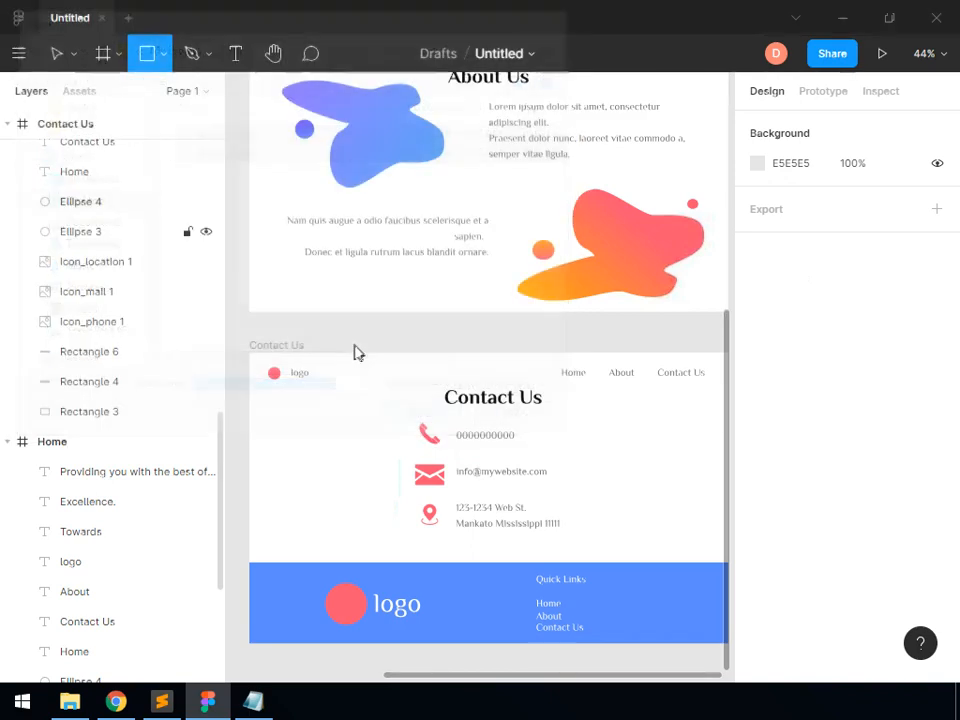
Place the desk and city images on the canvas between the About and Contact Us frames
{"action": "left_click", "coordinate": [452, 333]}
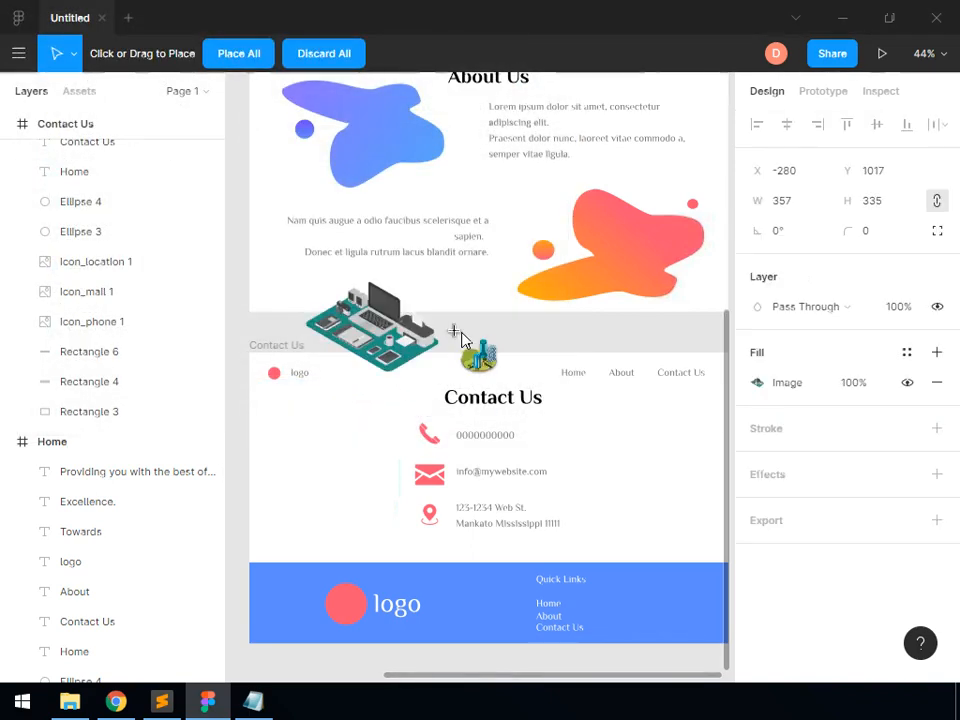
{"action": "left_click", "coordinate": [489, 339]}
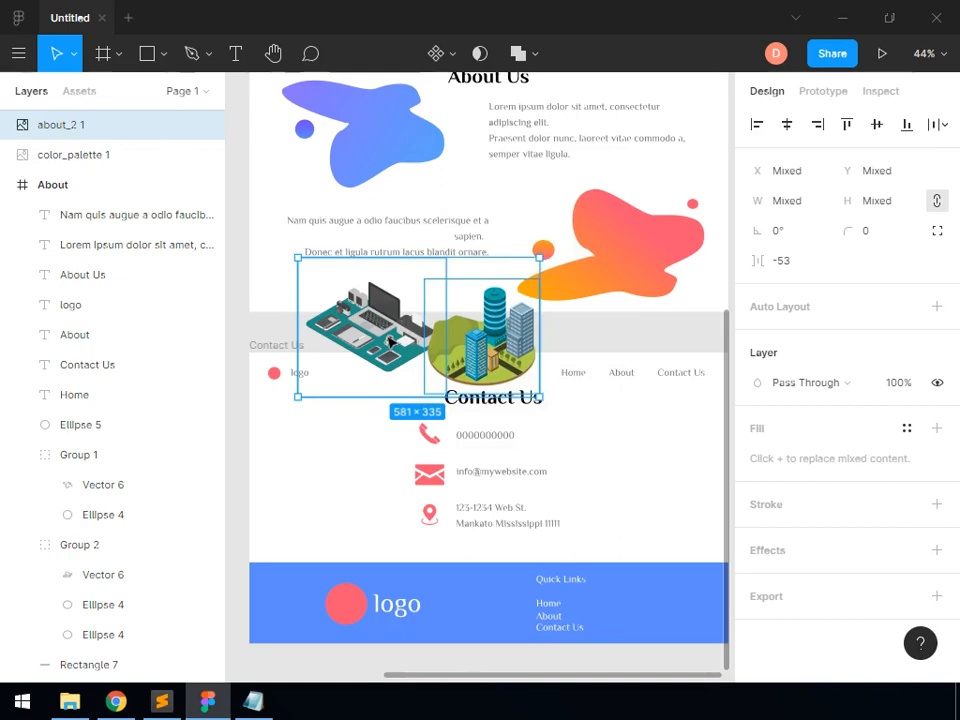
{"action": "key", "text": "Escape"}
Move the city image onto the About page's blue blob and the desk image onto its red-orange blob
{"action": "scroll", "coordinate": [300, 315], "scroll_direction": "up", "scroll_amount": 2}
{"action": "left_click_drag", "start_coordinate": [458, 430], "coordinate": [301, 104]}
{"action": "left_click_drag", "start_coordinate": [368, 210], "coordinate": [376, 232]}
{"action": "left_click_drag", "start_coordinate": [347, 445], "coordinate": [632, 332]}
{"action": "left_click", "coordinate": [634, 411]}
{"action": "scroll", "coordinate": [634, 412], "scroll_direction": "down", "scroll_amount": 1}
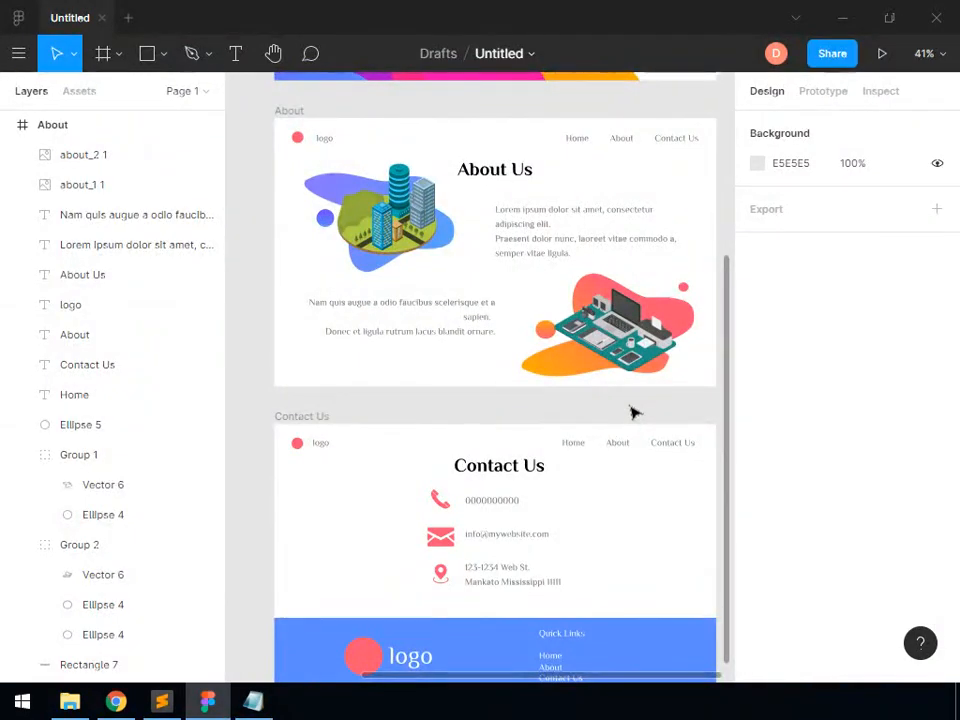
Group the Home frame's tagline, "Excellence." and "Towards" text layers
{"action": "left_click", "coordinate": [928, 54]}
{"action": "key", "text": "shift+1"}
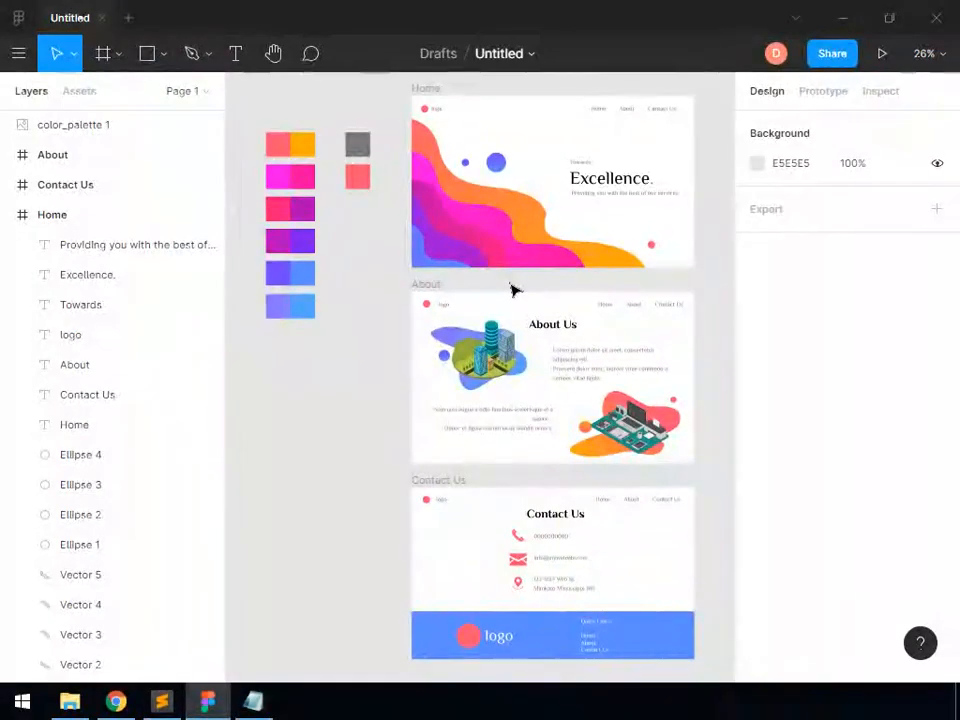
{"action": "left_click", "coordinate": [86, 246]}
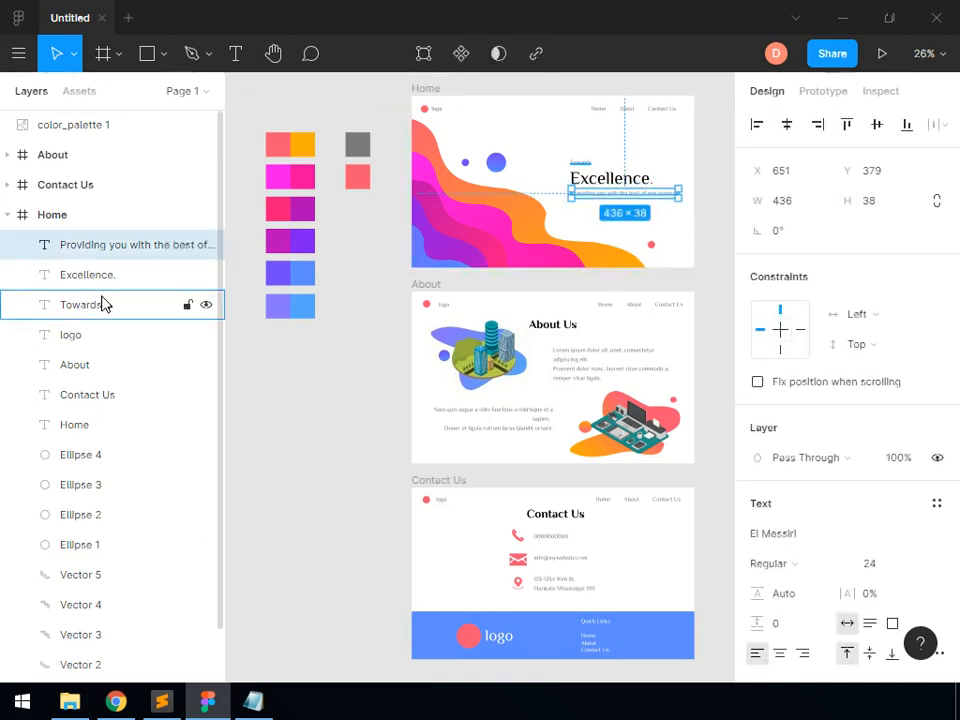
{"action": "left_click", "coordinate": [112, 308], "text": "shift"}
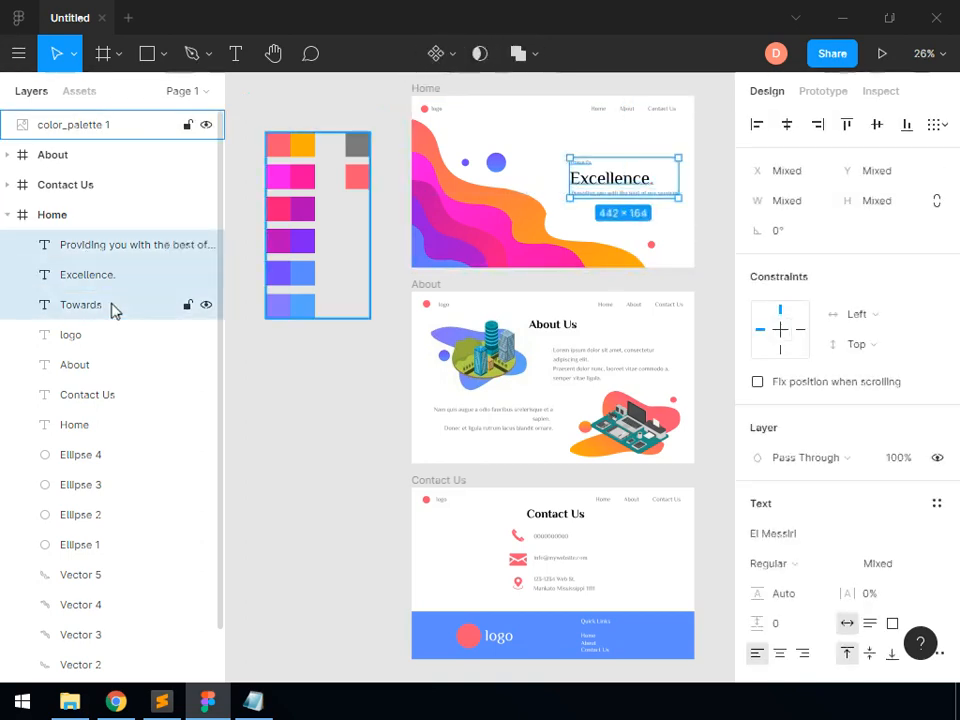
{"action": "right_click", "coordinate": [122, 304]}
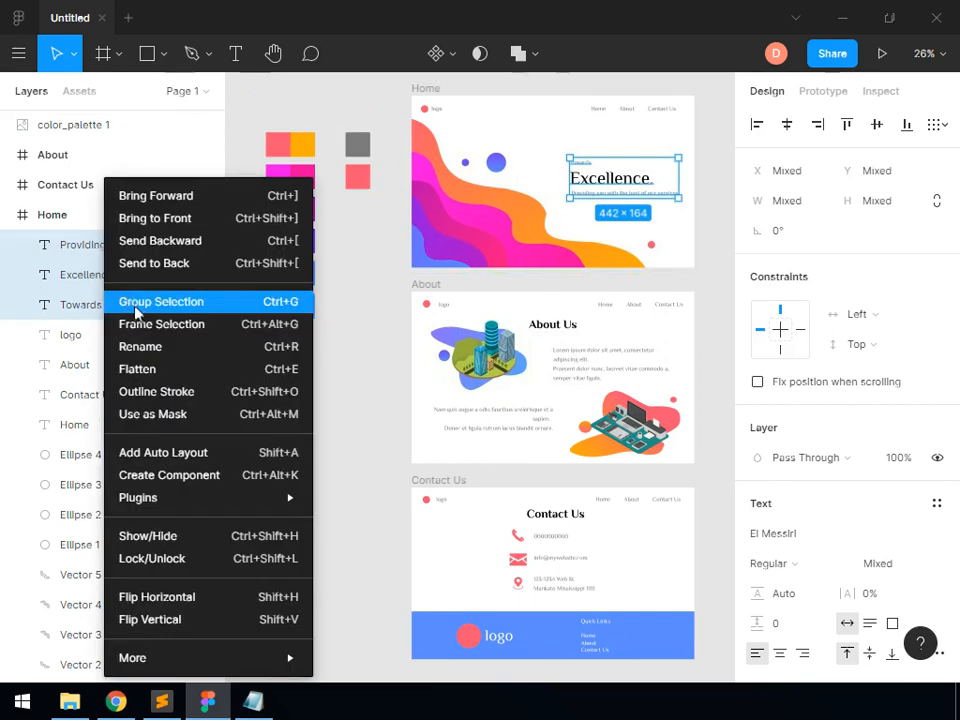
{"action": "left_click", "coordinate": [136, 304]}
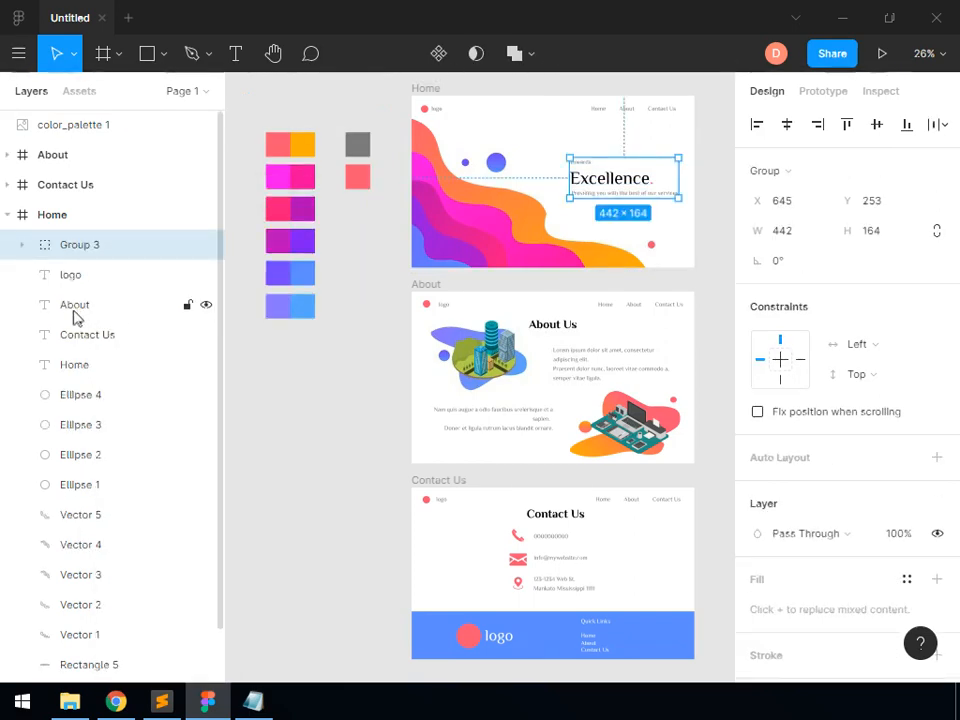
Group the Home frame's About, Contact Us and Home navigation texts
{"action": "left_click", "coordinate": [80, 308]}
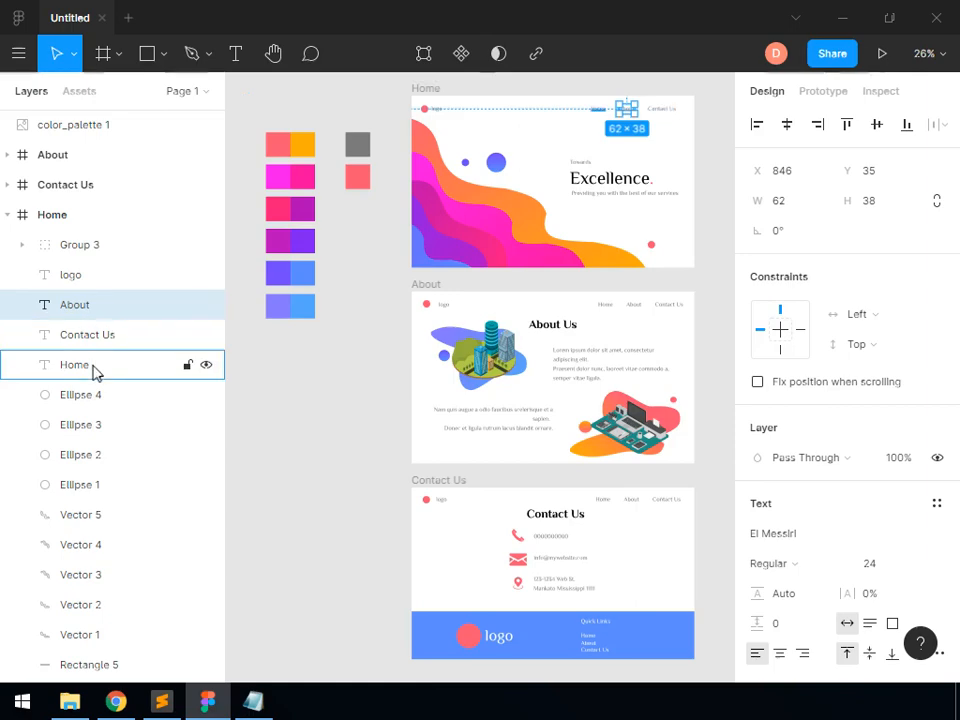
{"action": "left_click", "coordinate": [96, 368], "text": "shift"}
{"action": "right_click", "coordinate": [96, 344]}
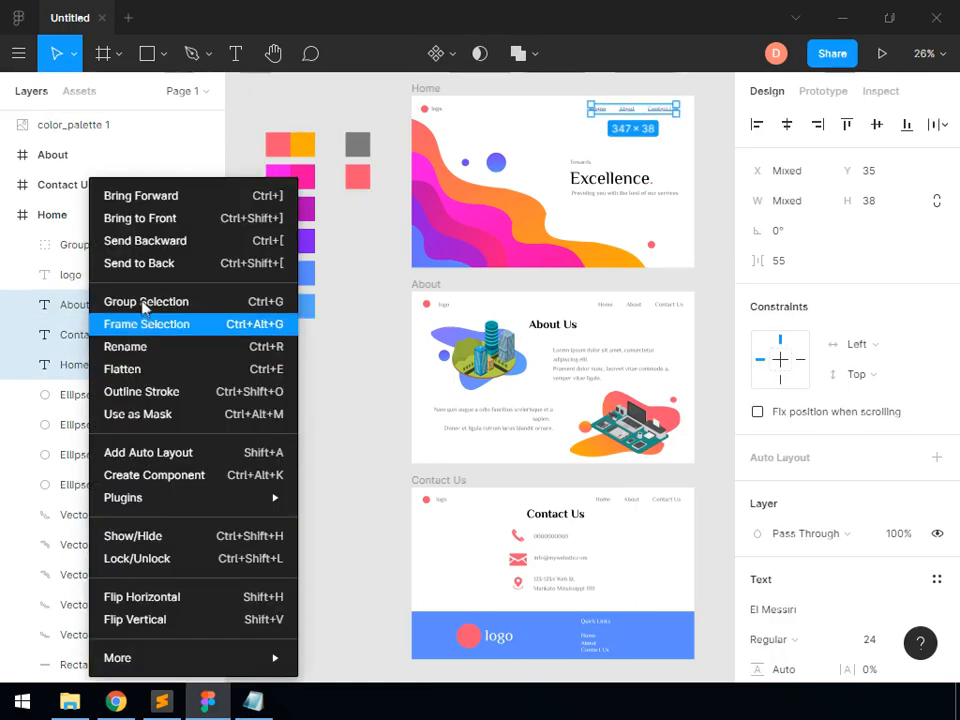
{"action": "left_click", "coordinate": [144, 306]}
{"action": "left_click", "coordinate": [262, 475]}
{"action": "scroll", "coordinate": [262, 475], "scroll_direction": "up", "scroll_amount": 1}
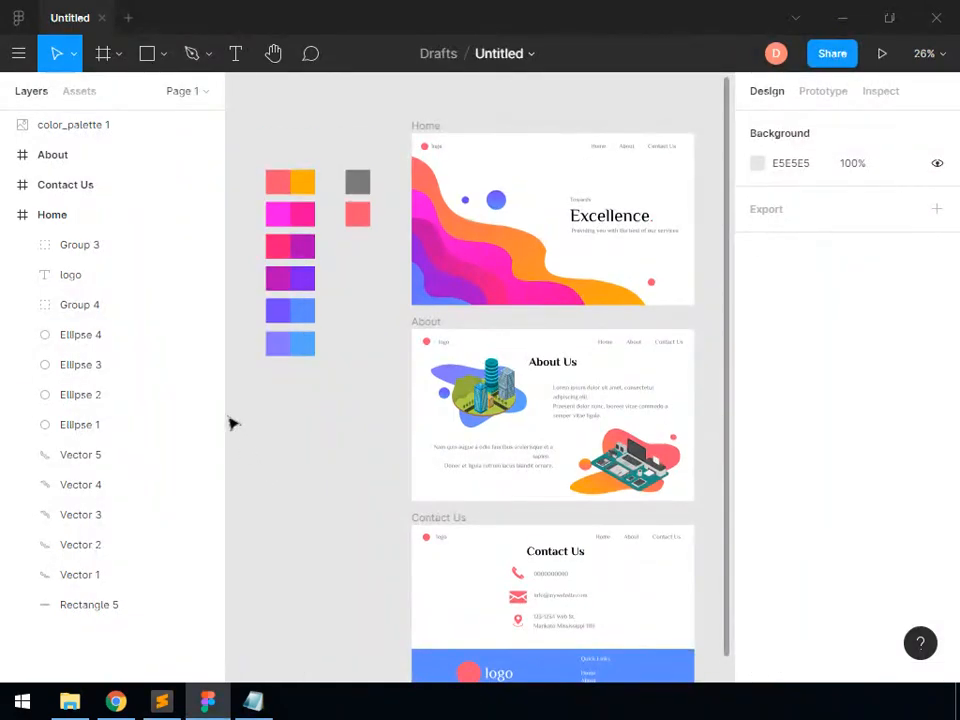
Group the Home frame's logo text with its small circle, Ellipse 4
{"action": "left_click", "coordinate": [94, 279]}
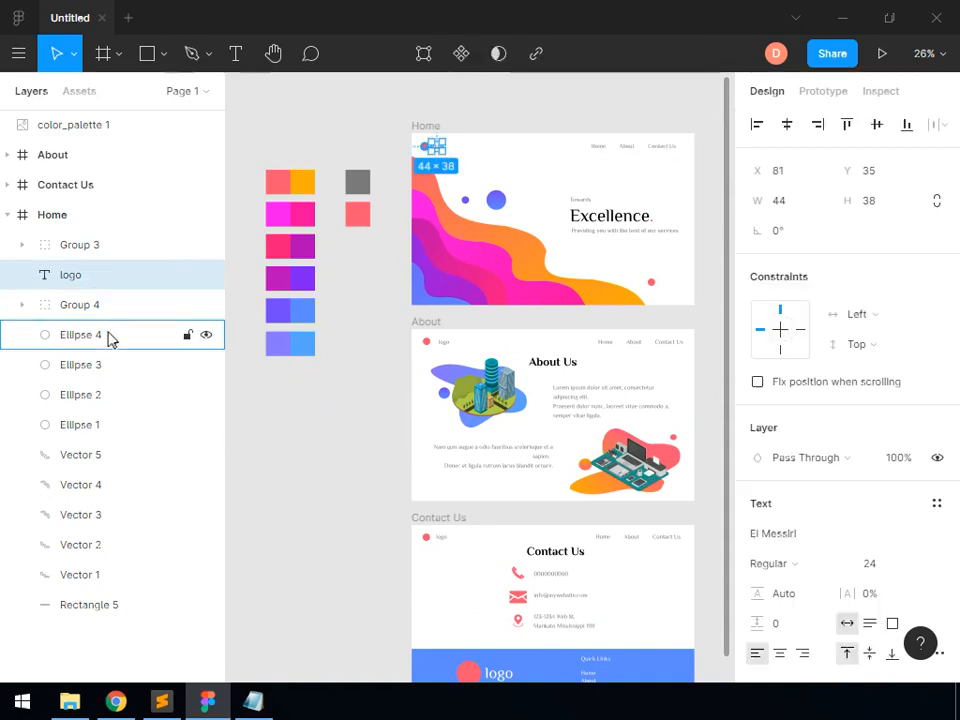
{"action": "left_click", "coordinate": [110, 339], "text": "shift"}
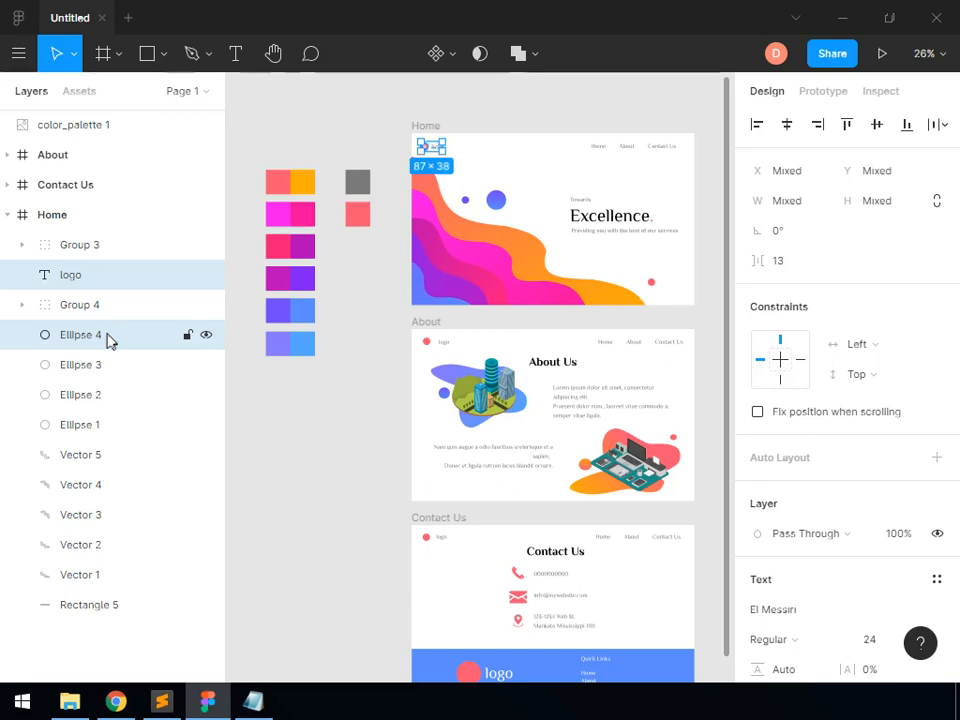
{"action": "right_click", "coordinate": [108, 341]}
{"action": "left_click", "coordinate": [157, 302]}
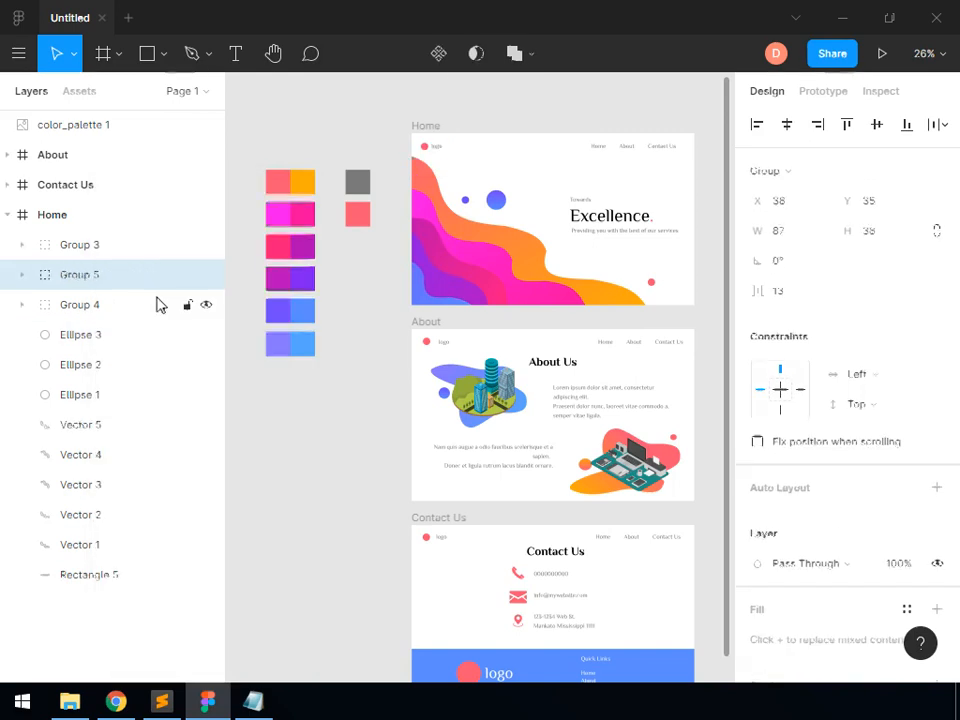
Group the Home frame's background shapes, Ellipse 1 to 3 and Vector 1 to 5
{"action": "left_click", "coordinate": [108, 343]}
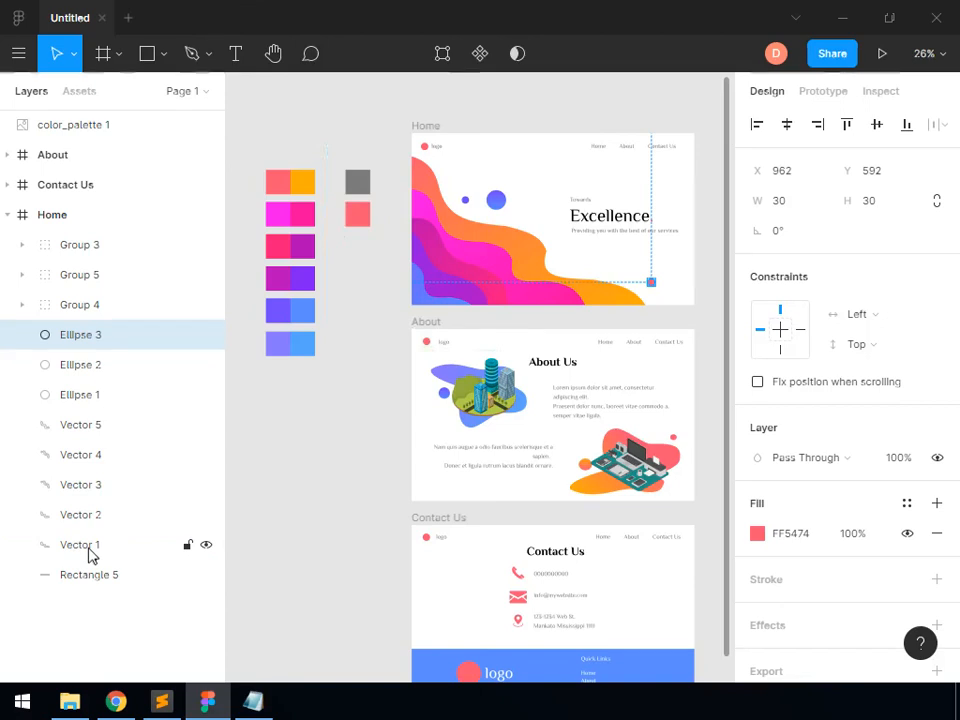
{"action": "left_click", "coordinate": [91, 556], "text": "shift"}
{"action": "right_click", "coordinate": [110, 433]}
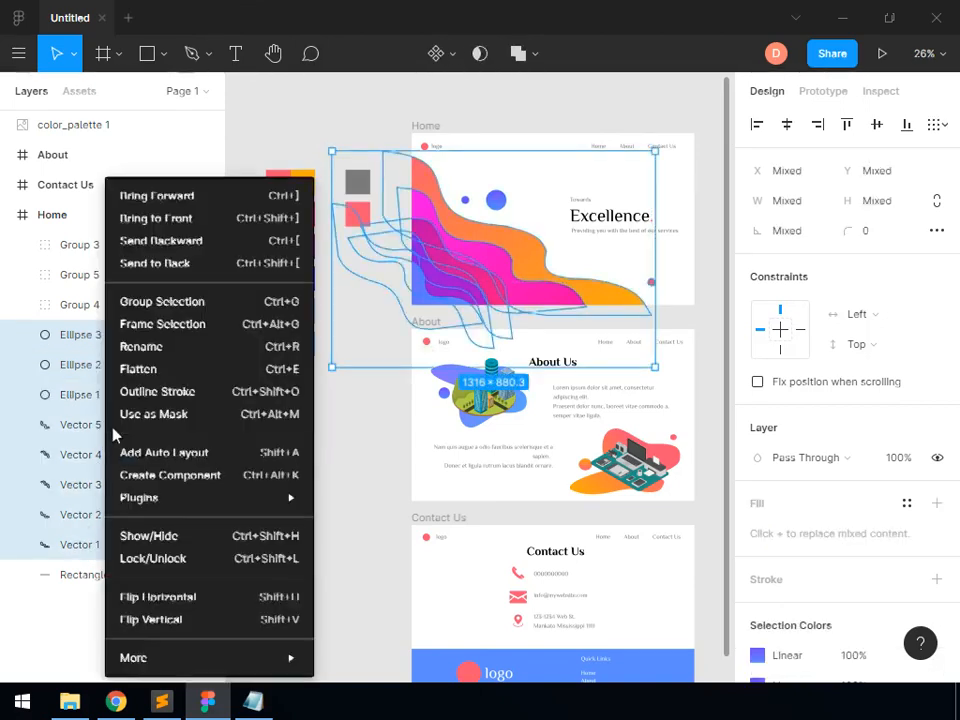
{"action": "left_click", "coordinate": [160, 303]}
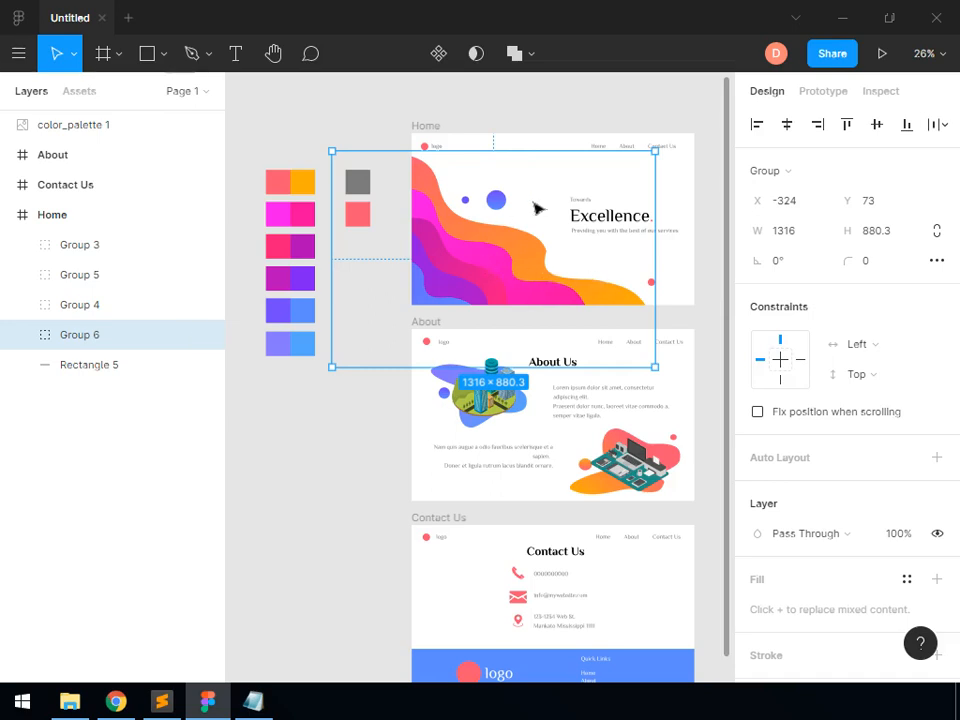
{"action": "left_click", "coordinate": [706, 276]}
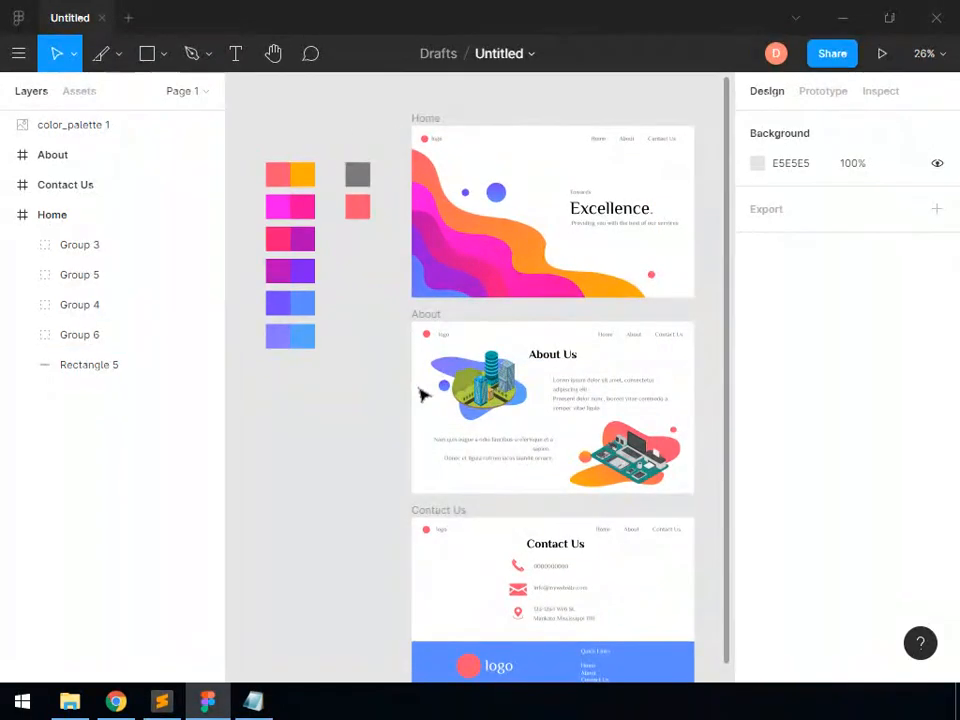
Move the logo and navigation groups above the Home frame and the headline group above the colour palette, leaving only the background artwork
{"action": "left_click", "coordinate": [434, 142]}
{"action": "left_click", "coordinate": [650, 144], "text": "shift"}
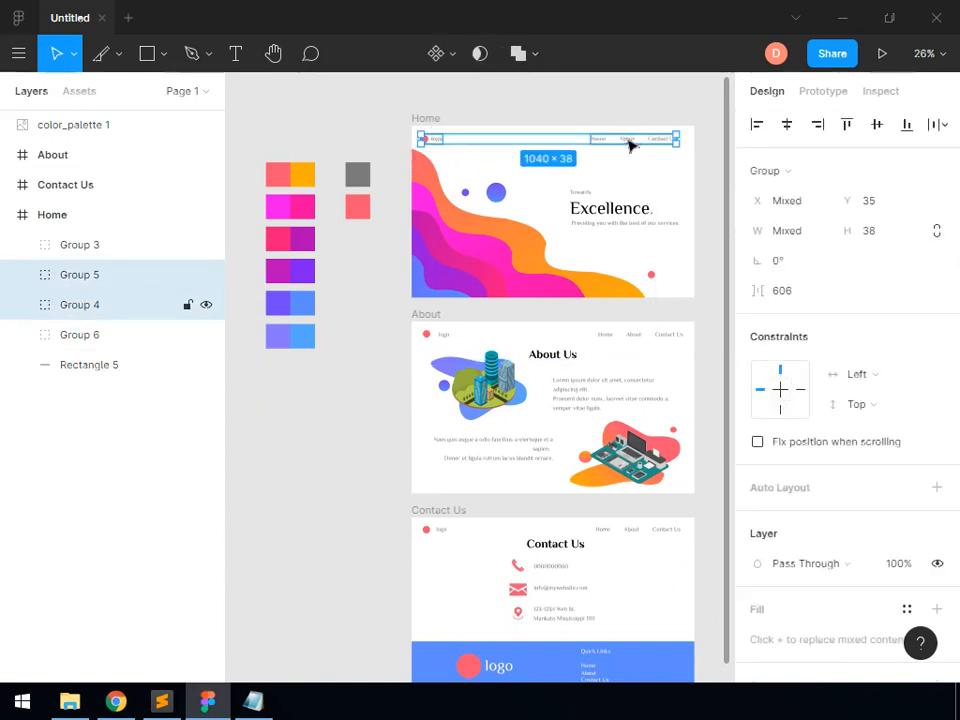
{"action": "left_click_drag", "start_coordinate": [623, 135], "coordinate": [622, 110]}
{"action": "left_click_drag", "start_coordinate": [609, 218], "coordinate": [342, 133]}
Draw a slice of about 1152 × 703 covering the whole Home frame
{"action": "left_click", "coordinate": [118, 53]}
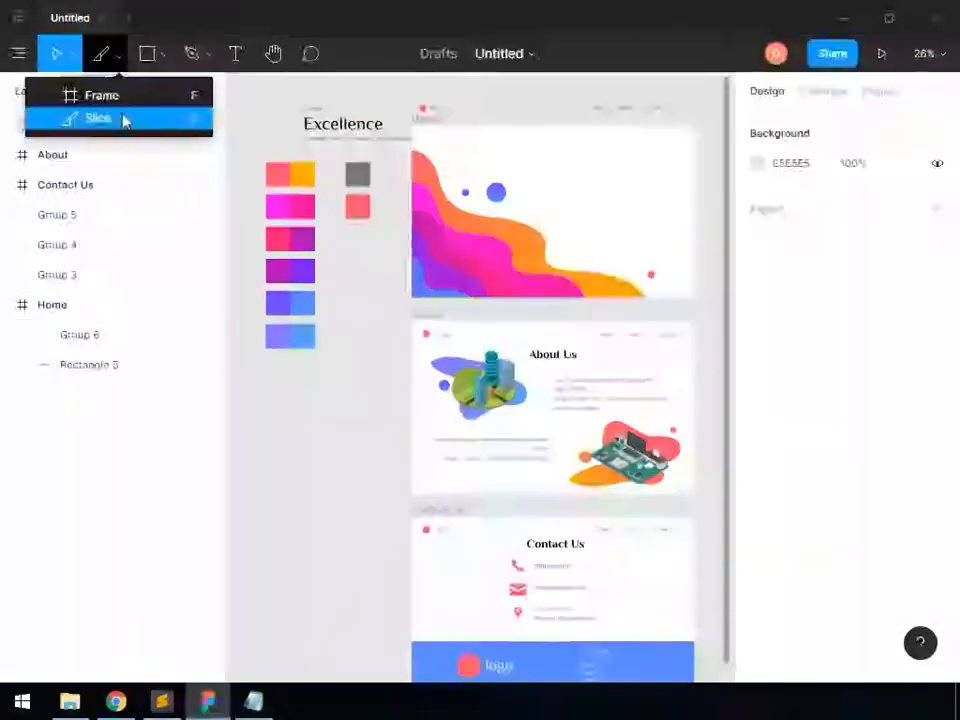
{"action": "left_click", "coordinate": [124, 120]}
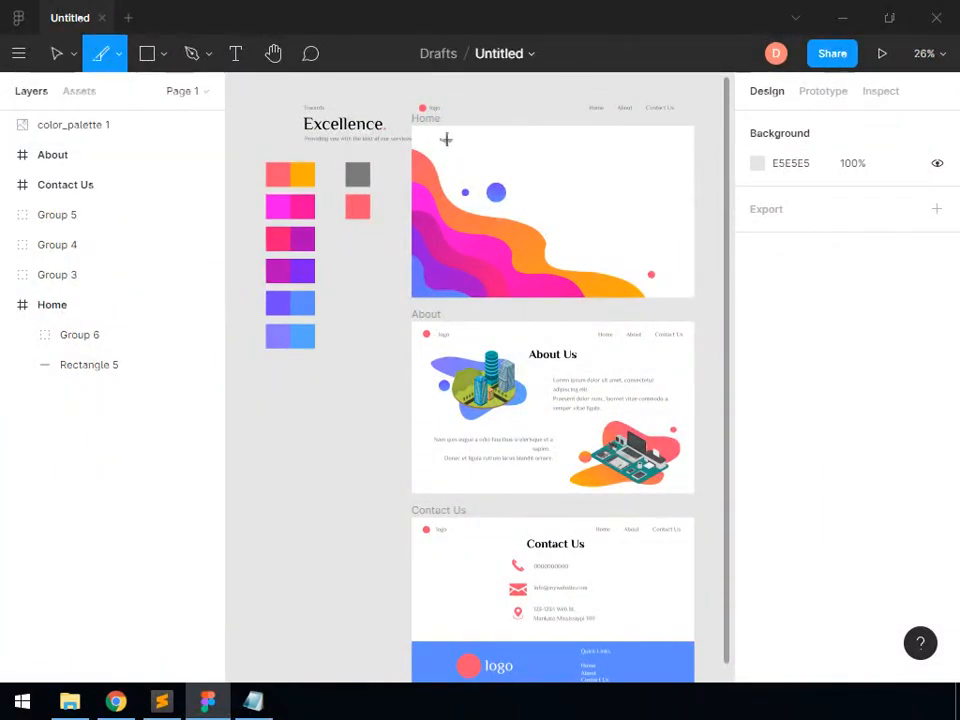
{"action": "left_click_drag", "start_coordinate": [413, 126], "coordinate": [695, 297]}
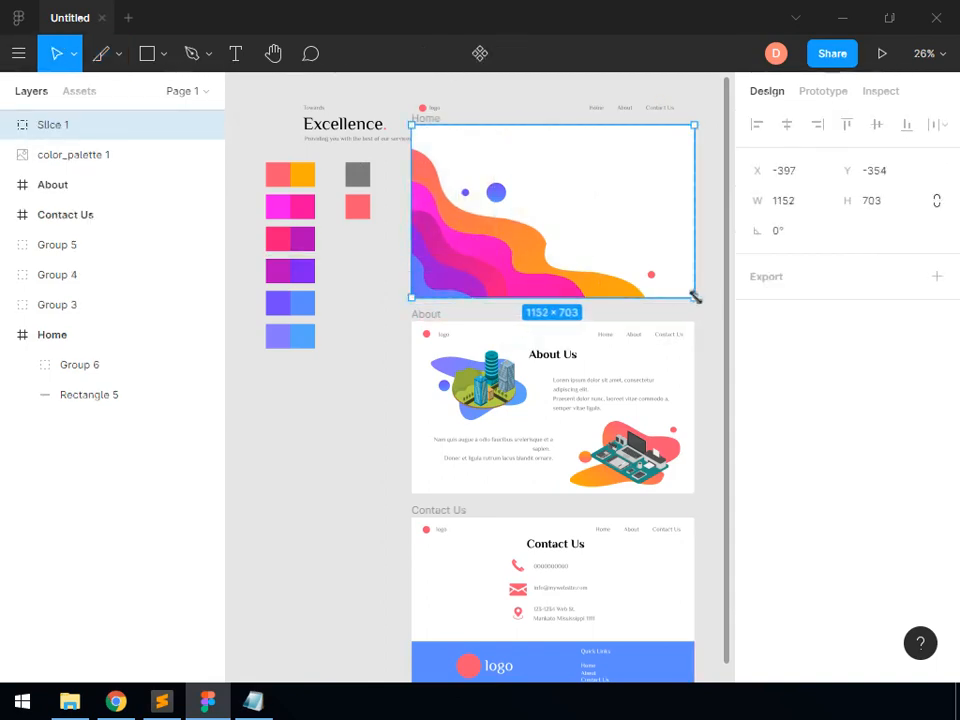
Export the Home slice at 1x as home_bg.png into the My Project folder's Codes\images subfolder
{"action": "left_click", "coordinate": [939, 280]}
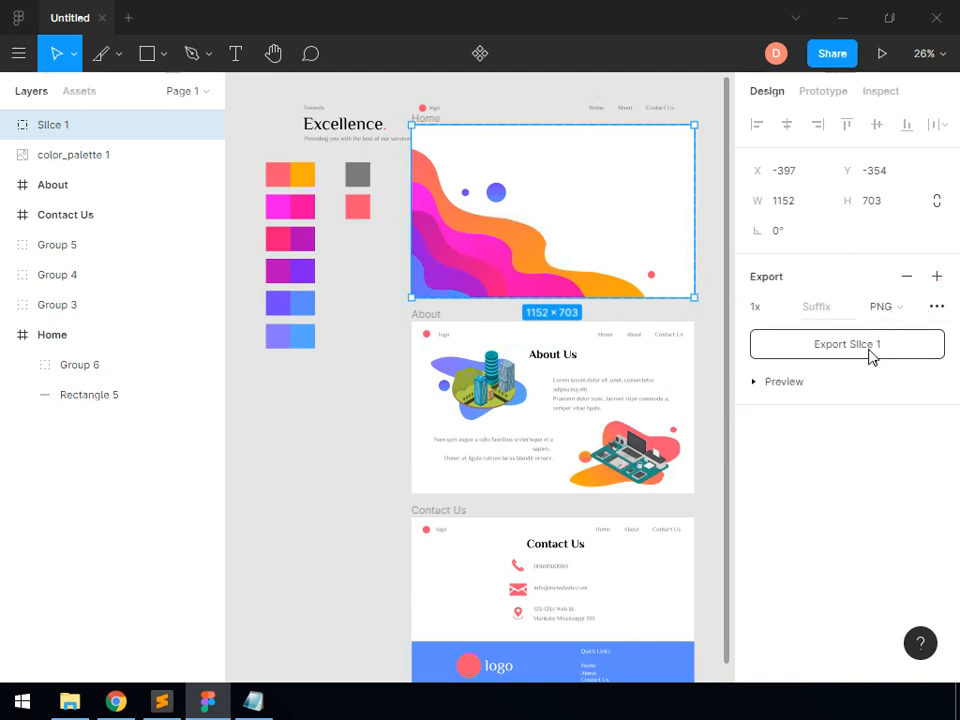
{"action": "left_click", "coordinate": [870, 345]}
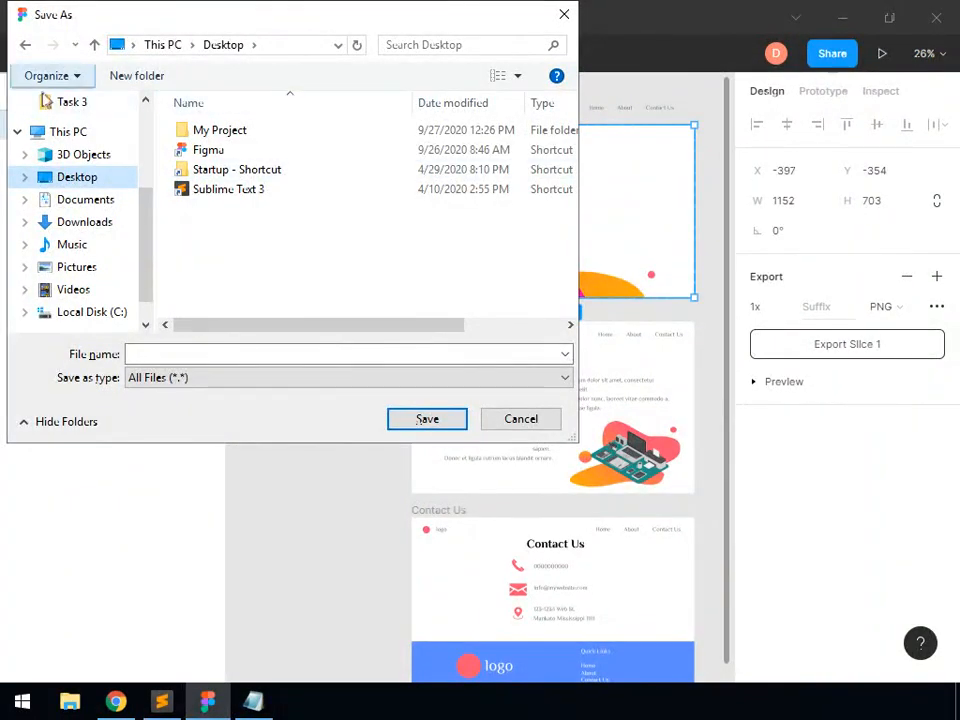
{"action": "double_click", "coordinate": [238, 137]}
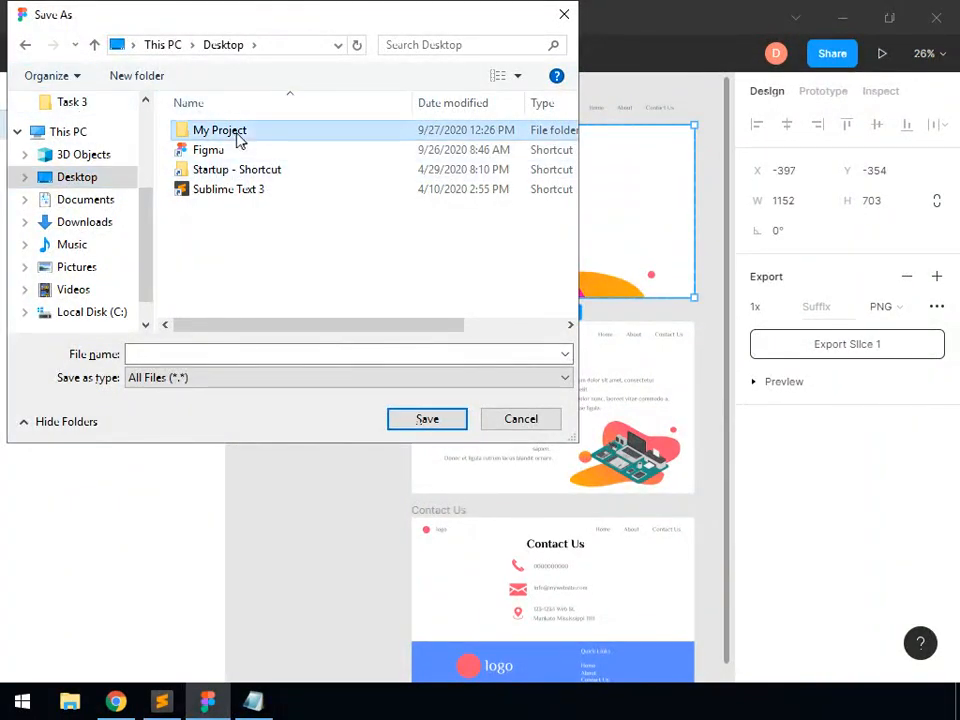
{"action": "double_click", "coordinate": [238, 136]}
{"action": "double_click", "coordinate": [236, 134]}
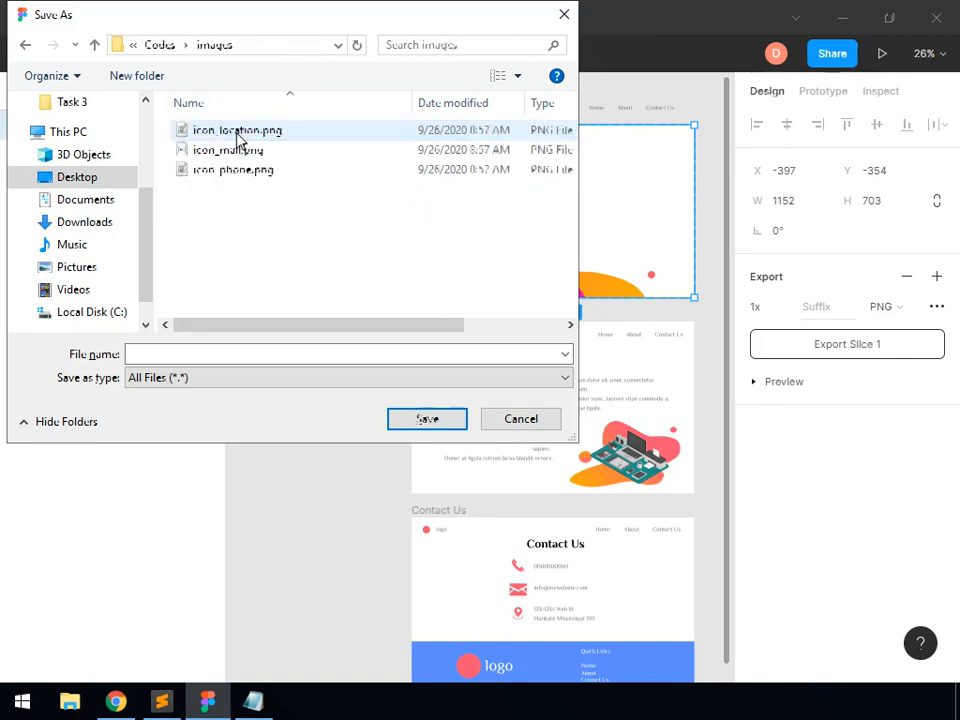
{"action": "left_click", "coordinate": [204, 356]}
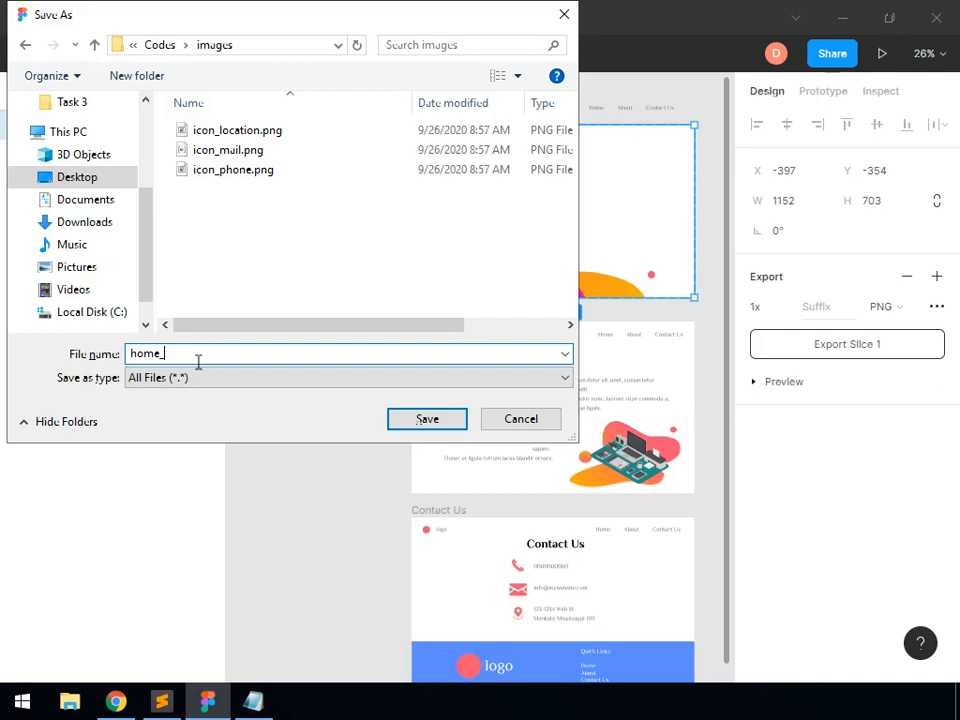
{"action": "type", "text": "home_bg.png"}
{"action": "left_click", "coordinate": [432, 425]}
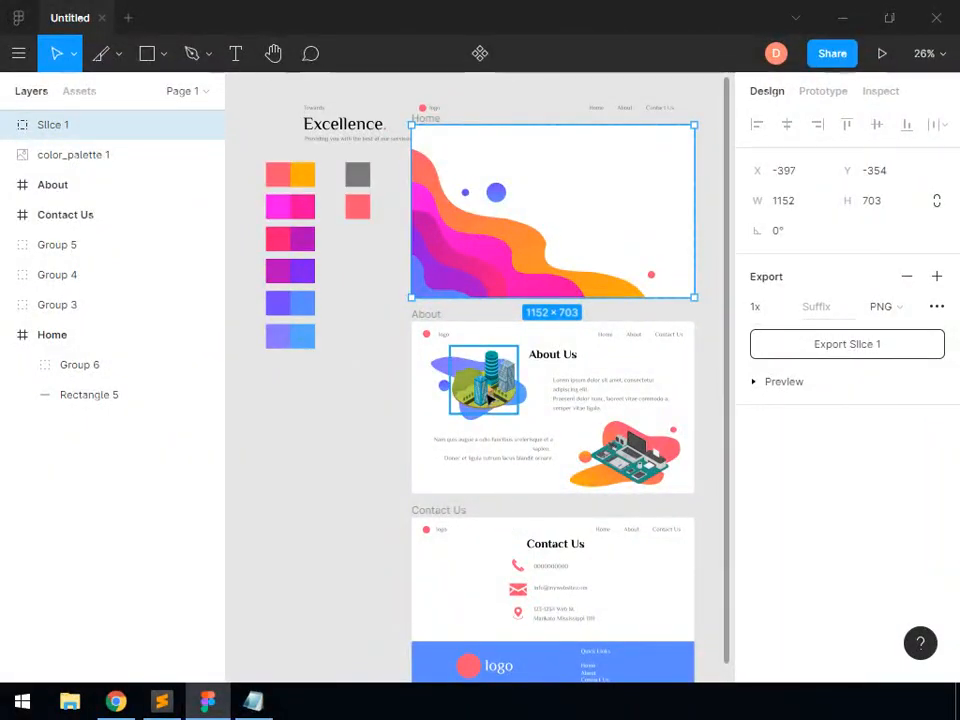
Group the city image about_1 with the blue blob group behind it on the About frame
{"action": "left_click", "coordinate": [461, 378]}
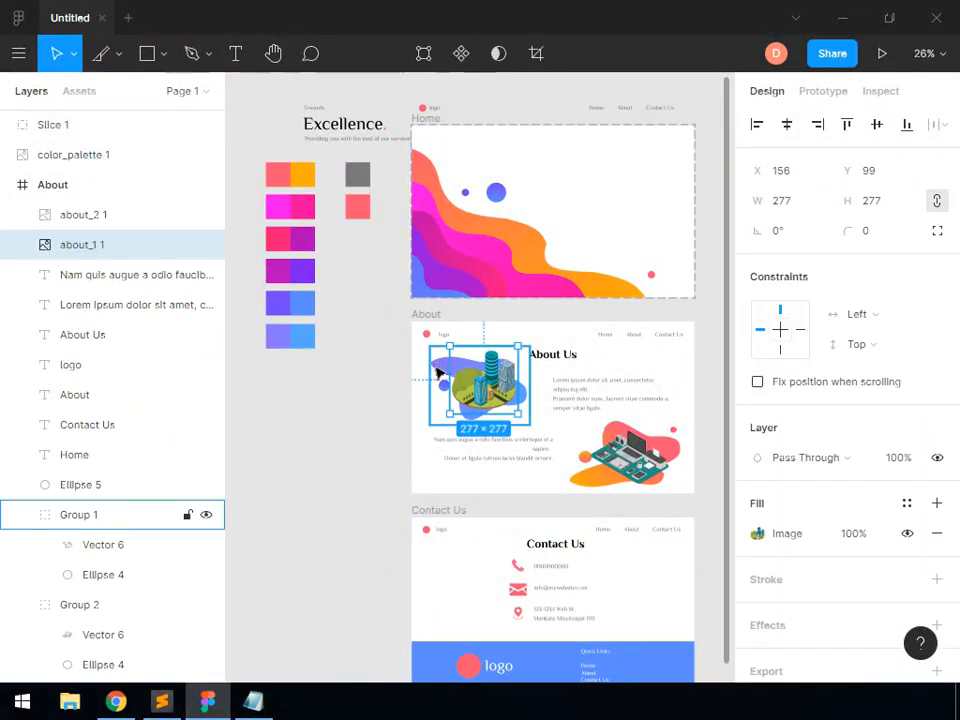
{"action": "left_click", "coordinate": [437, 373], "text": "shift"}
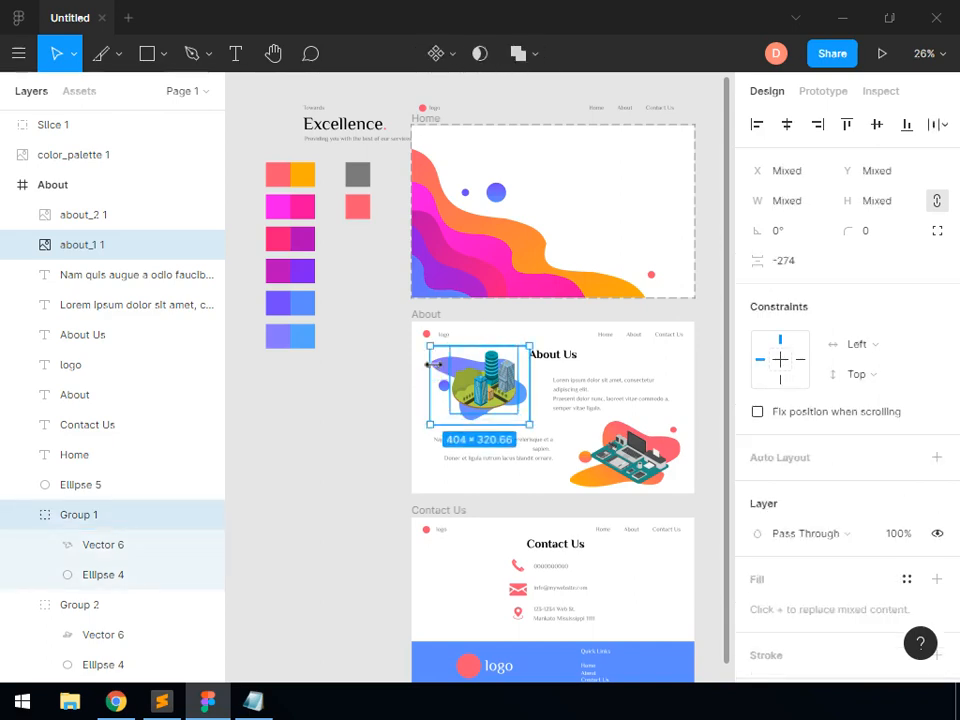
{"action": "right_click", "coordinate": [479, 400]}
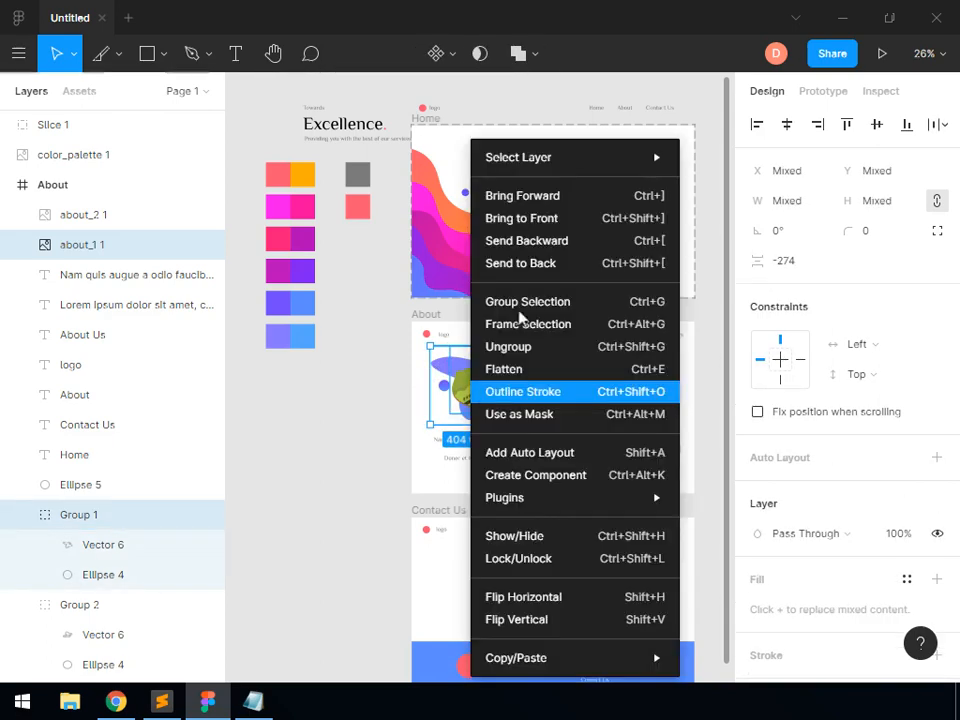
{"action": "left_click", "coordinate": [524, 313]}
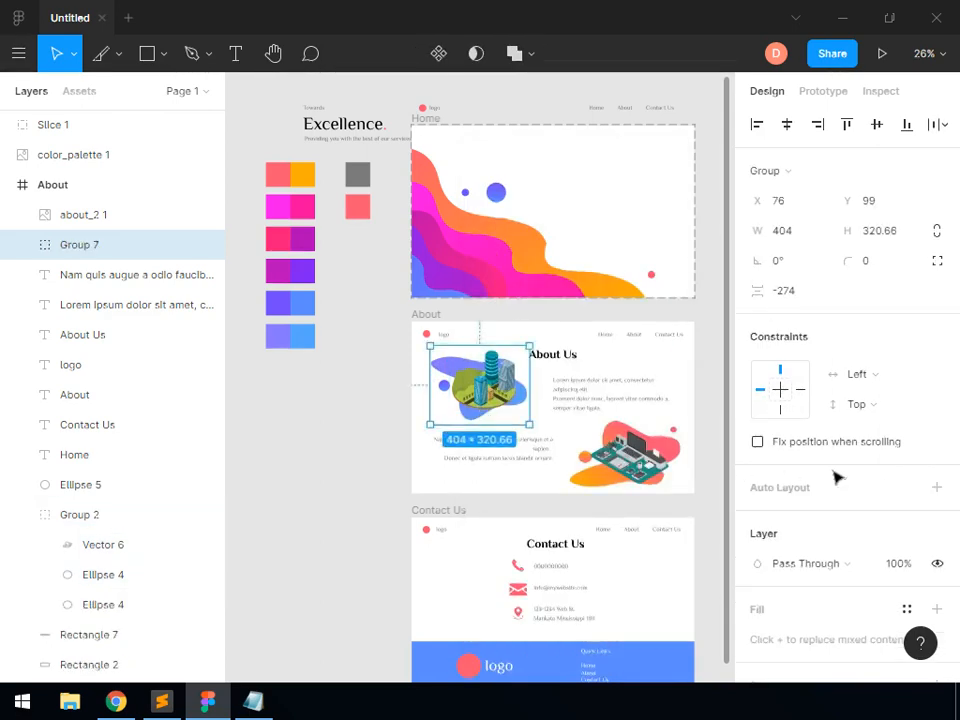
Export the grouped city illustration on the About frame at 1x as about_1.png into the Codes\images folder
{"action": "scroll", "coordinate": [882, 510], "scroll_direction": "down", "scroll_amount": 3}
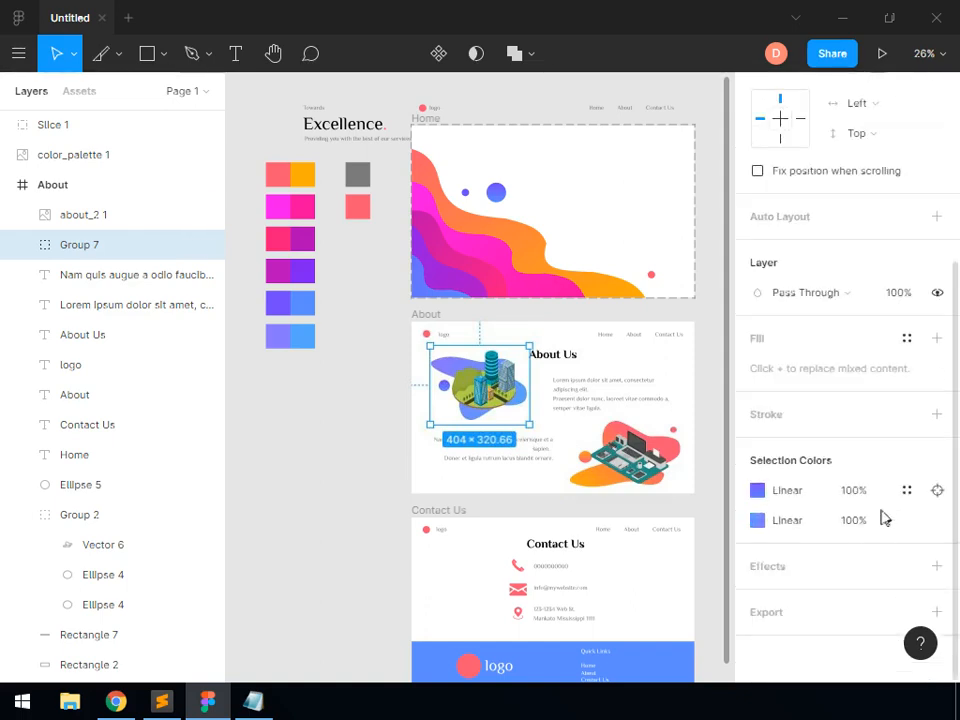
{"action": "left_click", "coordinate": [936, 612]}
{"action": "scroll", "coordinate": [882, 574], "scroll_direction": "down", "scroll_amount": 3}
{"action": "left_click", "coordinate": [895, 576]}
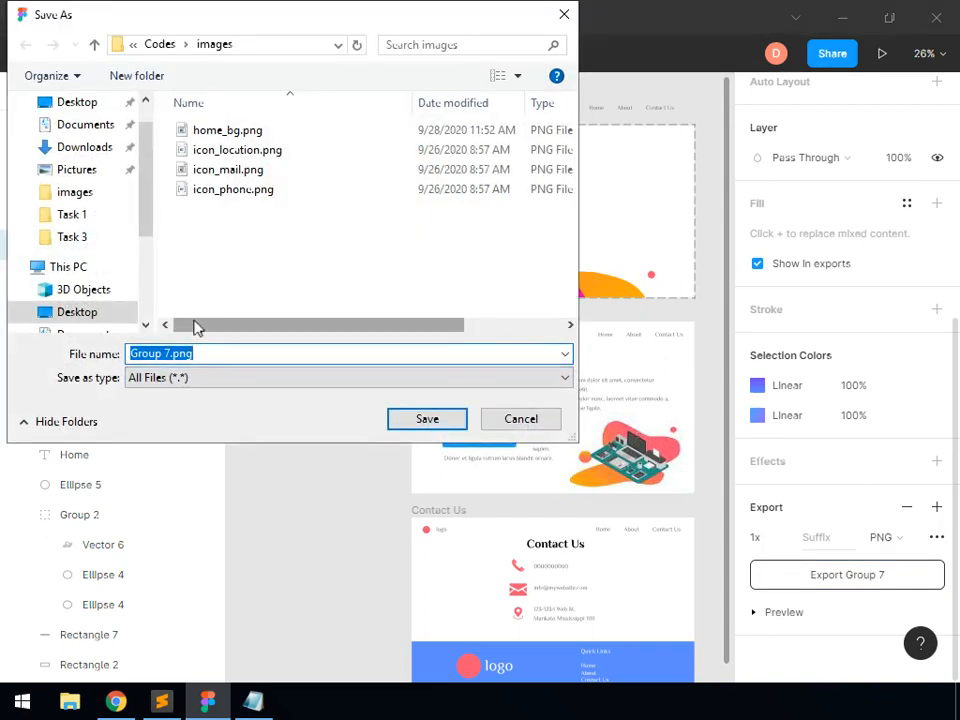
{"action": "type", "text": "about_1"}
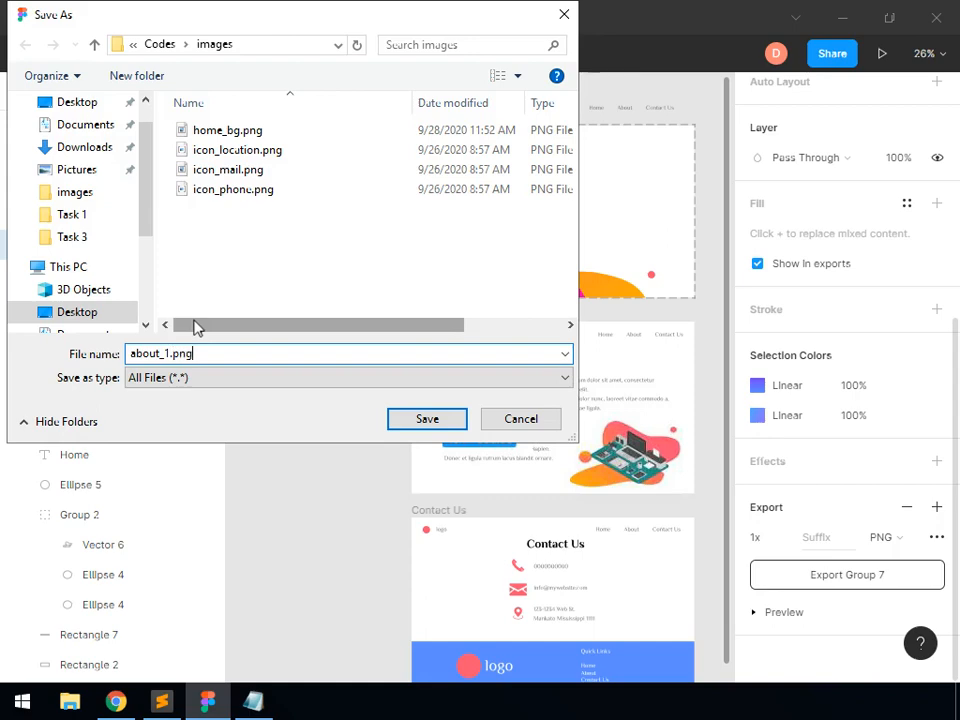
{"action": "left_click", "coordinate": [418, 421]}
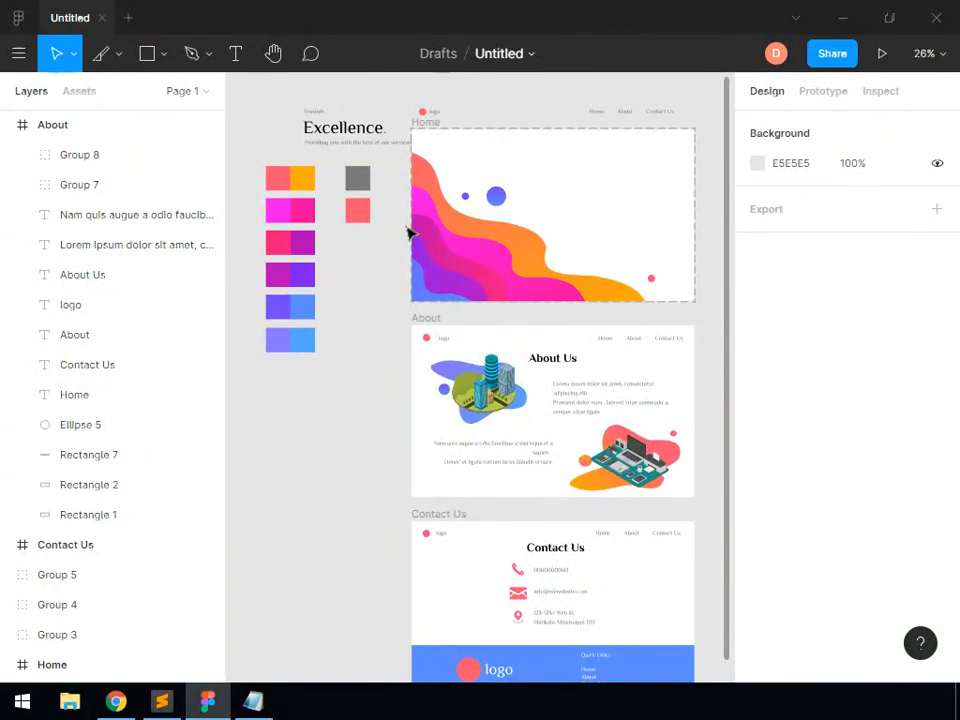
Select the small logo group above the Home frame for export
{"action": "left_click", "coordinate": [441, 116]}
{"action": "scroll", "coordinate": [548, 430], "scroll_direction": "down", "scroll_amount": 1}
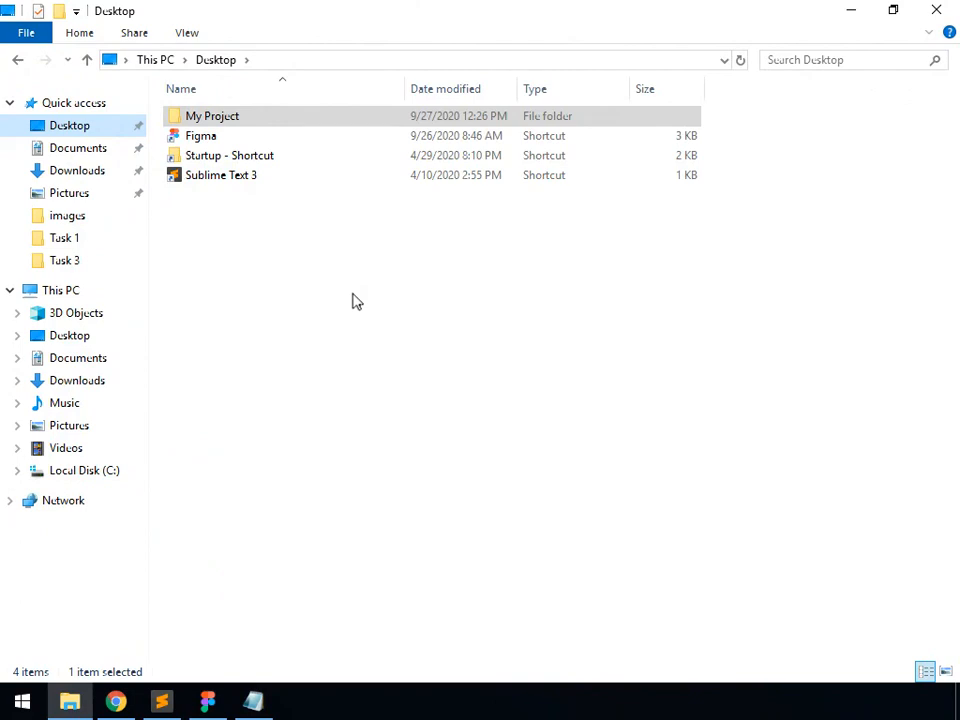
In File Explorer, open the My Project\Codes\images folder and review the exported PNG images
{"action": "double_click", "coordinate": [210, 118]}
{"action": "double_click", "coordinate": [227, 122]}
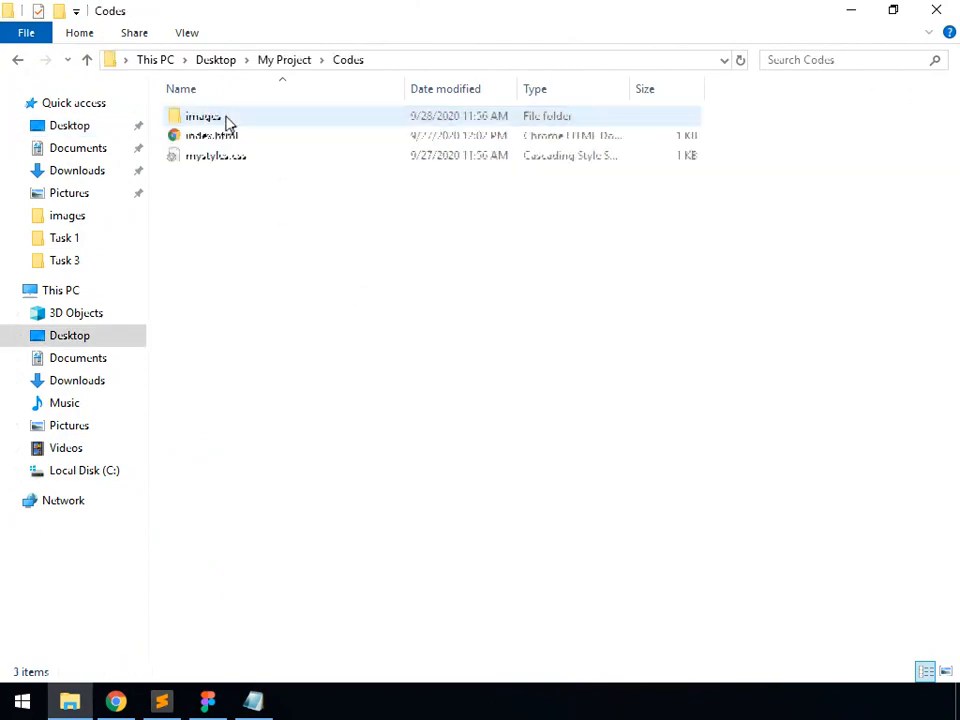
{"action": "double_click", "coordinate": [225, 120]}
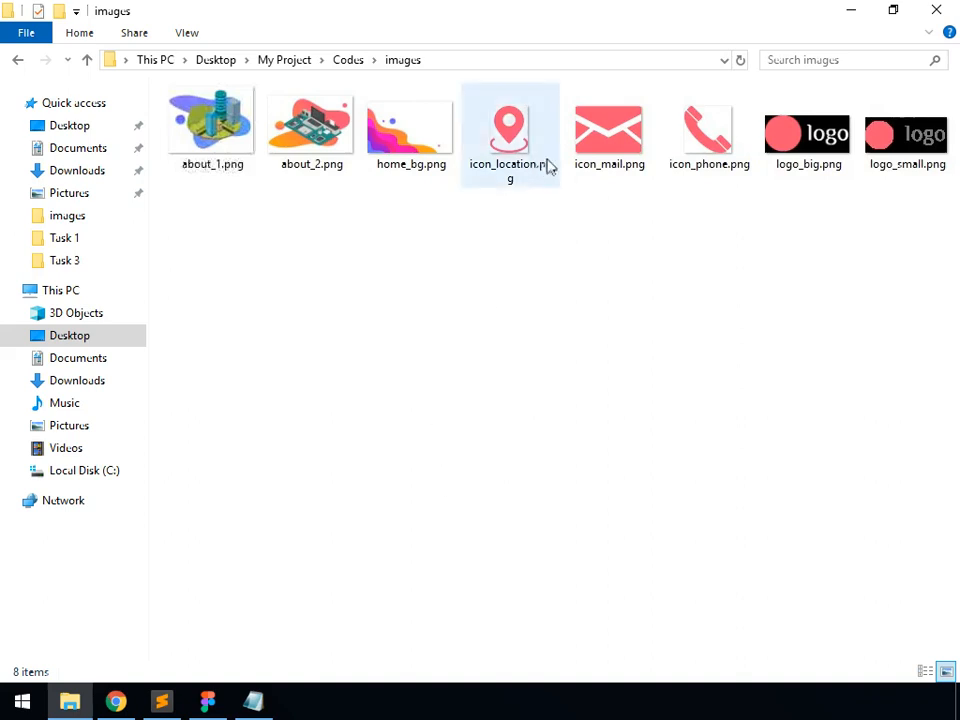
{"action": "mouse_move", "coordinate": [699, 153]}
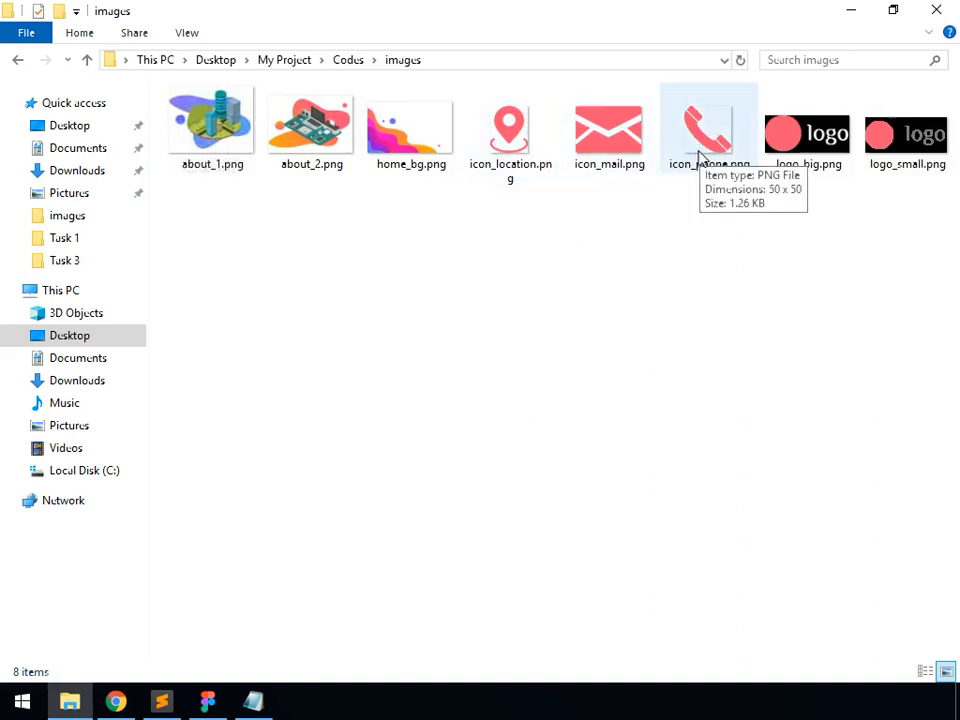